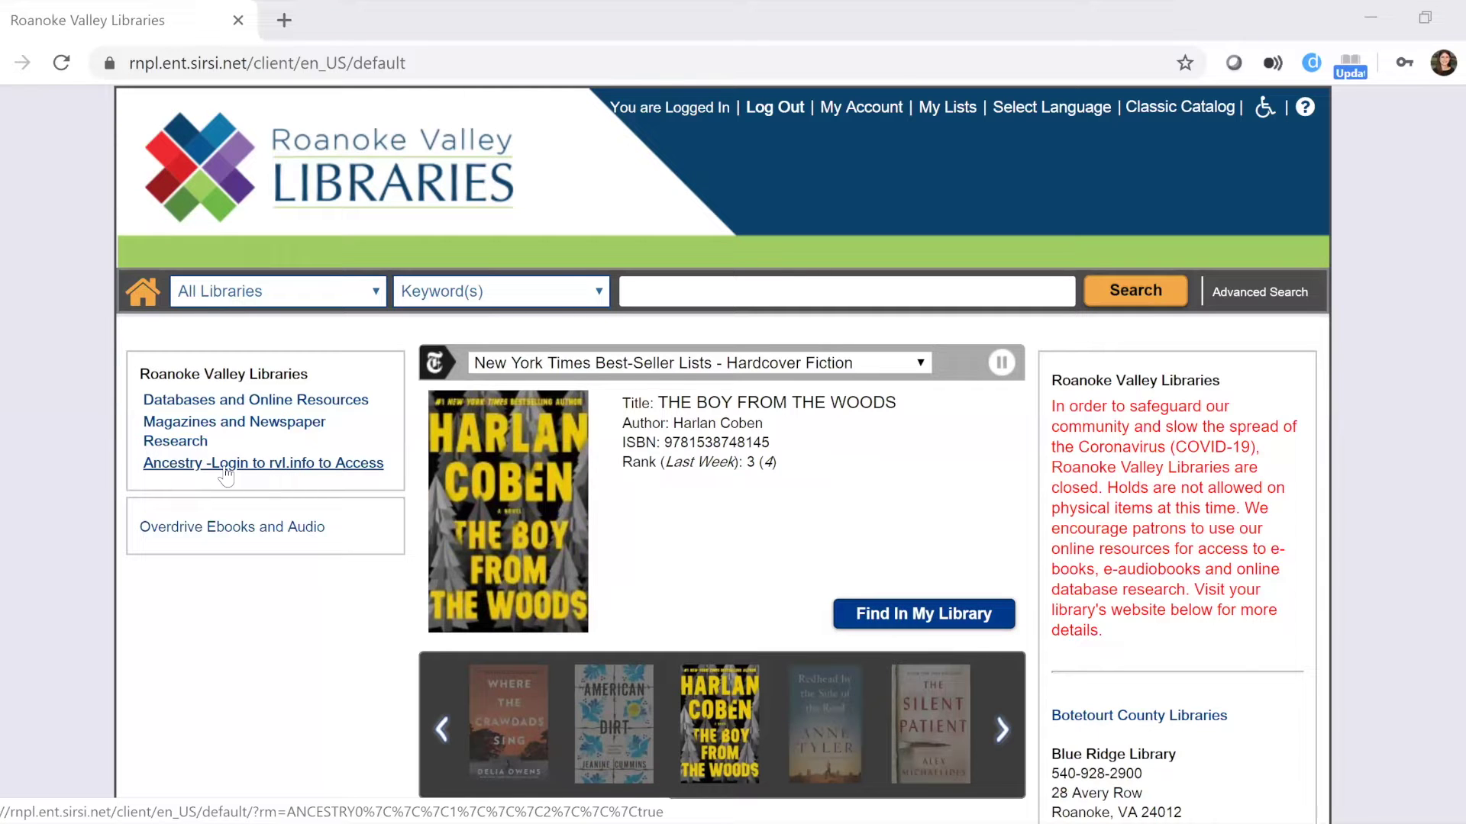
Go to the library's Ancestry access page from the catalog's sidebar link.
click(226, 464)
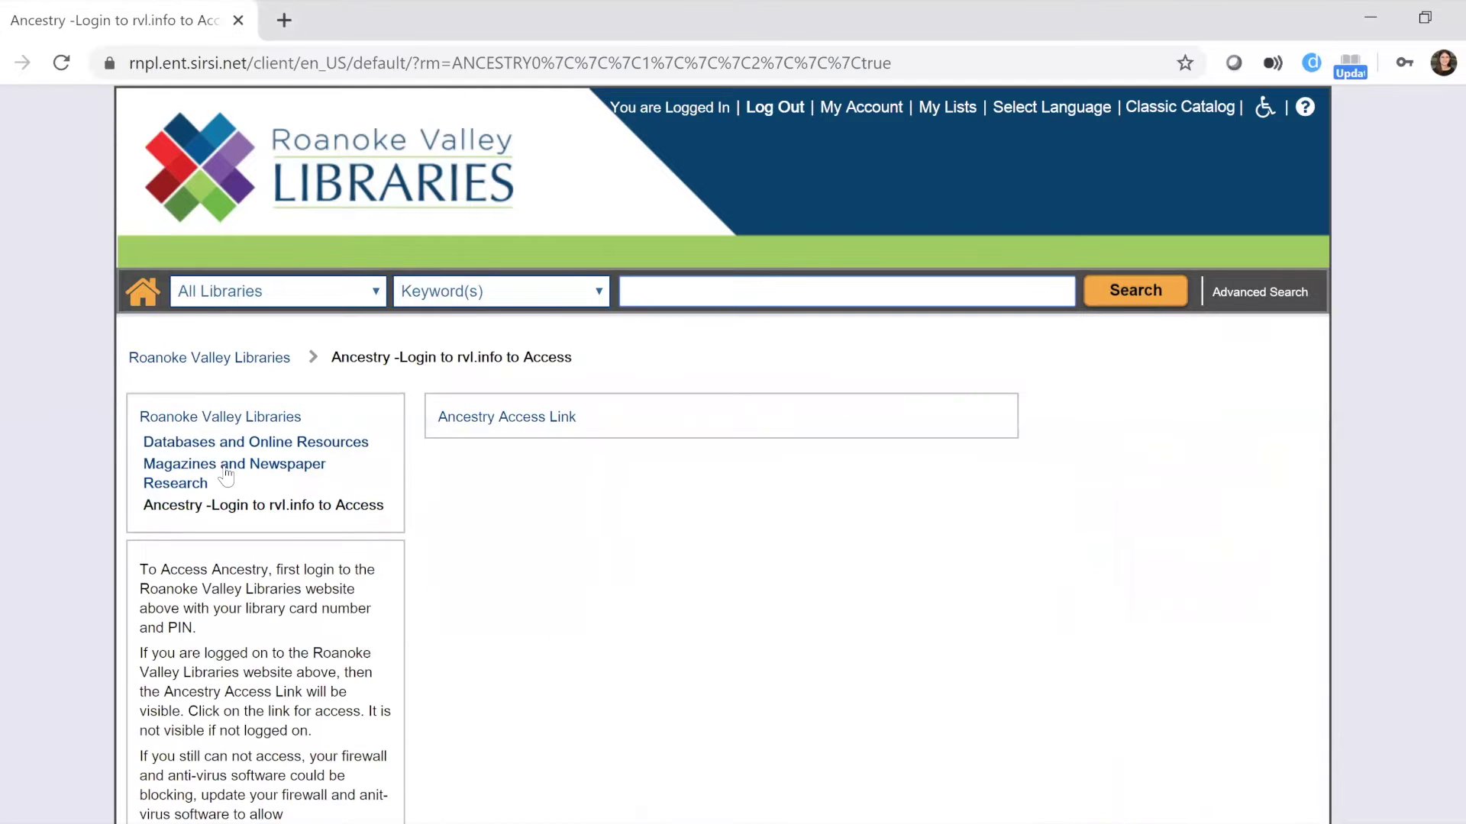
Launch Ancestry Library Edition through the Ancestry Access Link.
click(464, 424)
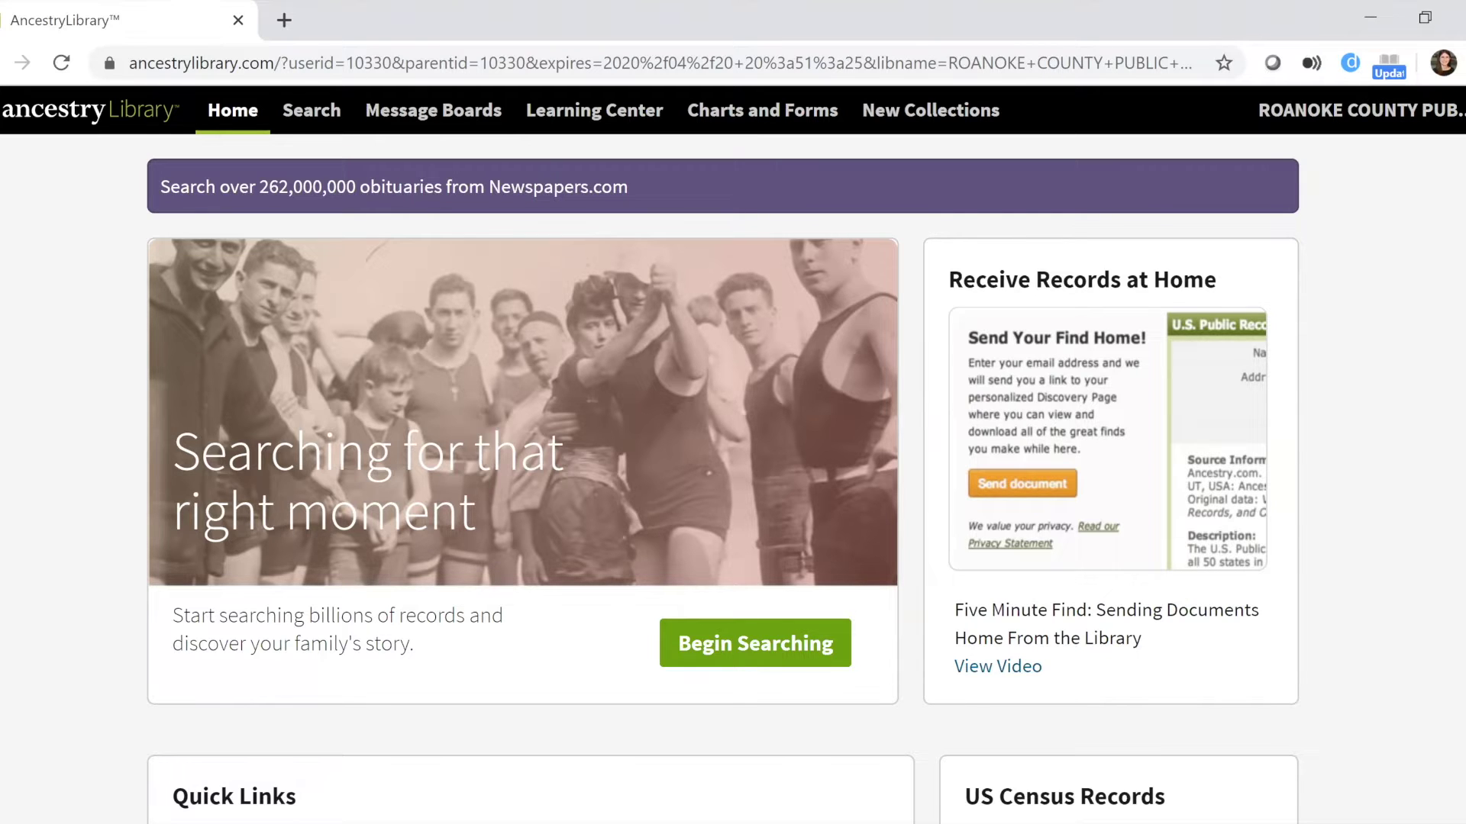
Go to the Search page and pan the Explore by Location map toward Winnipeg.
click(710, 657)
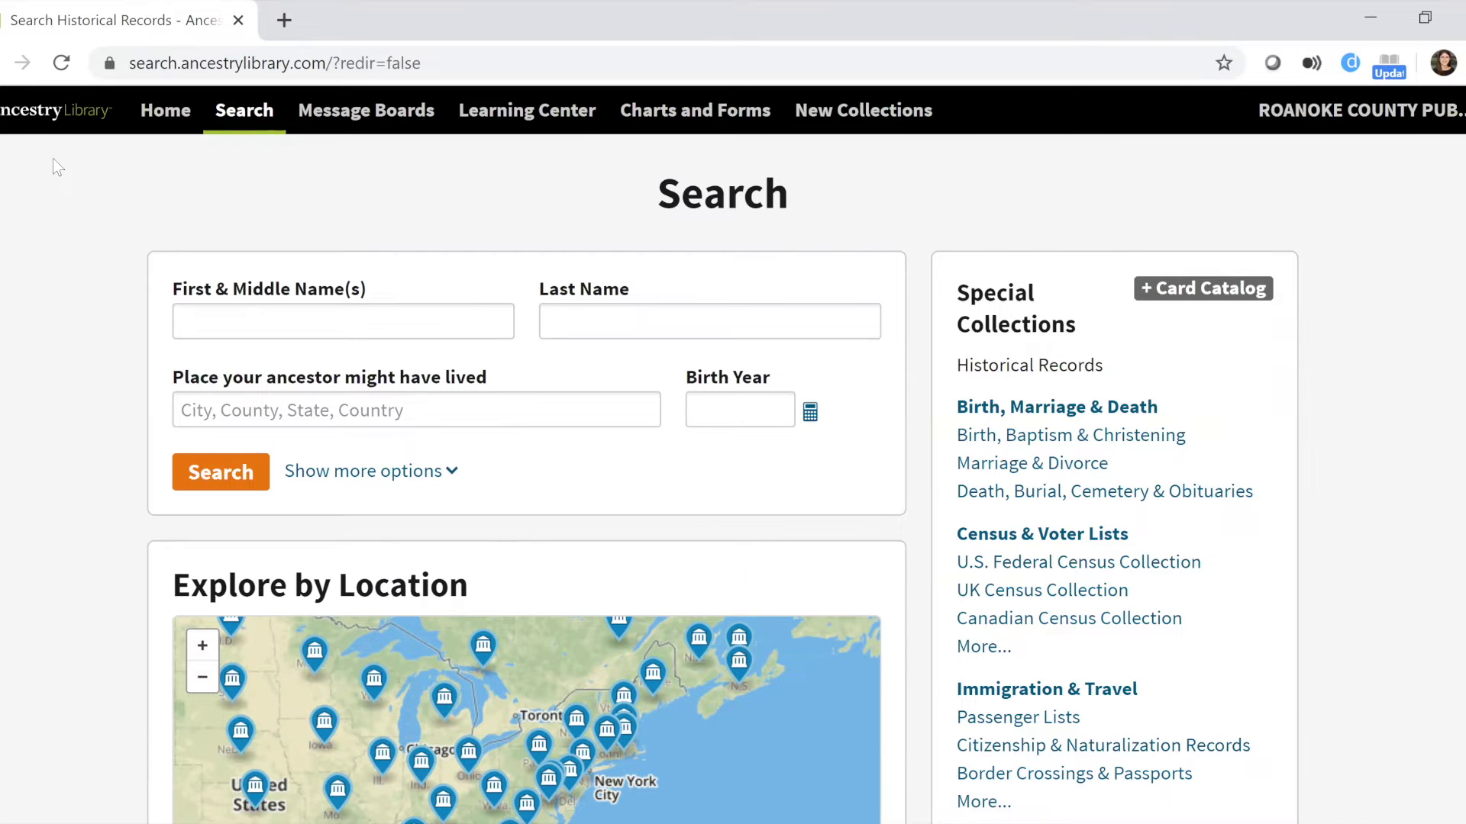
scroll(733, 454, down, 6)
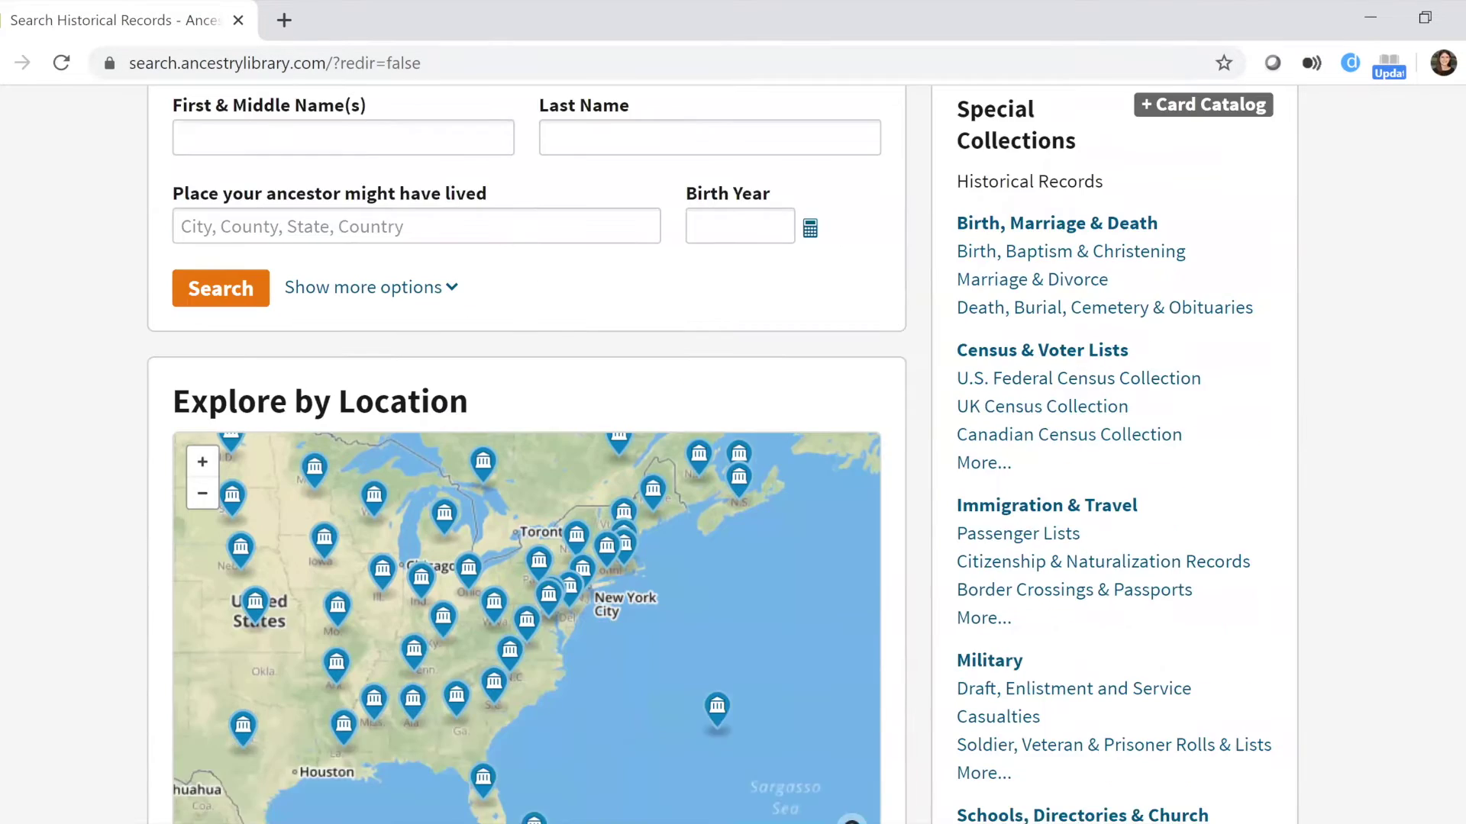
scroll(733, 454, up, 1)
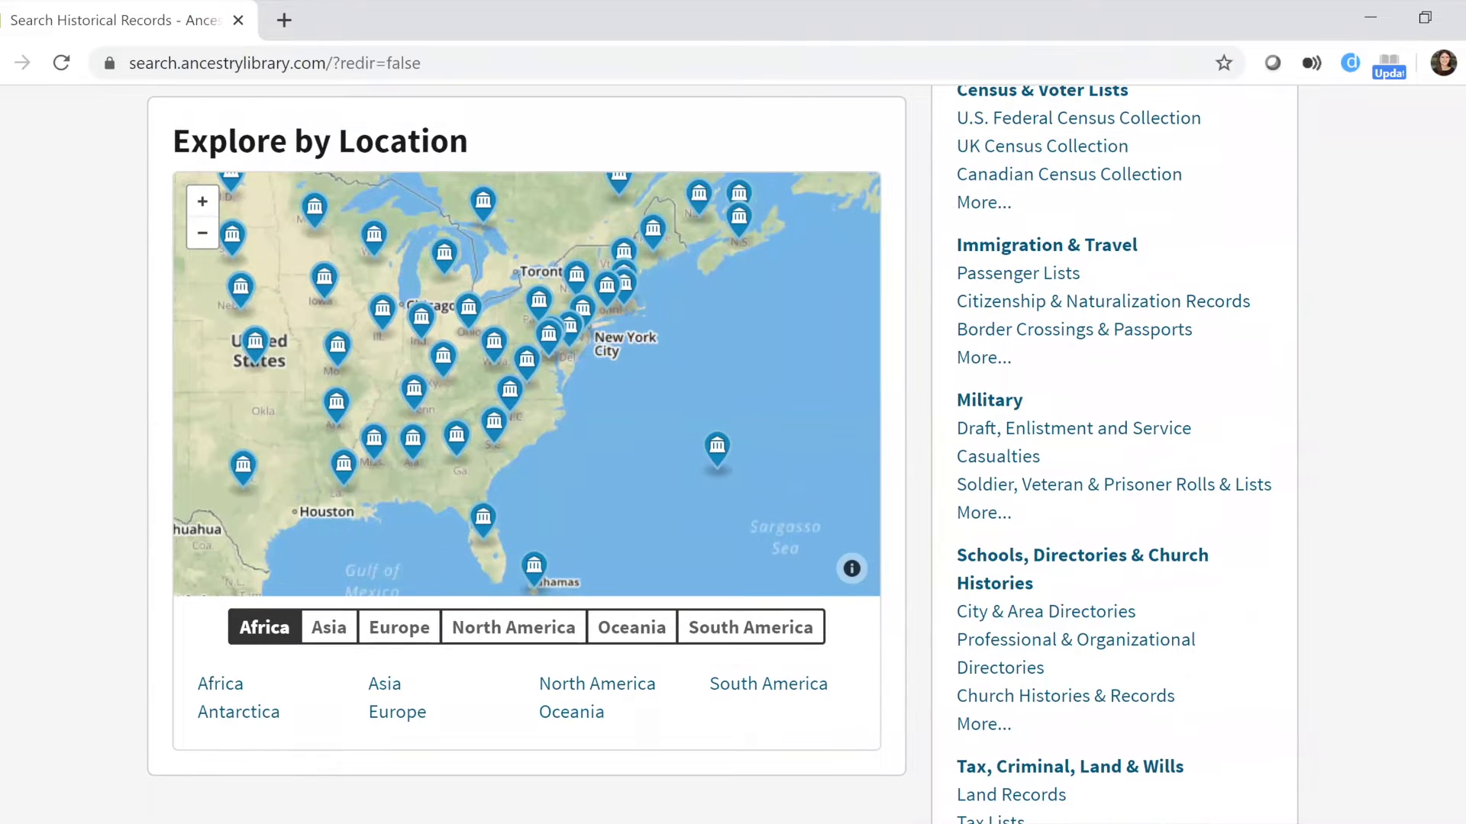
drag(285, 239, 293, 325)
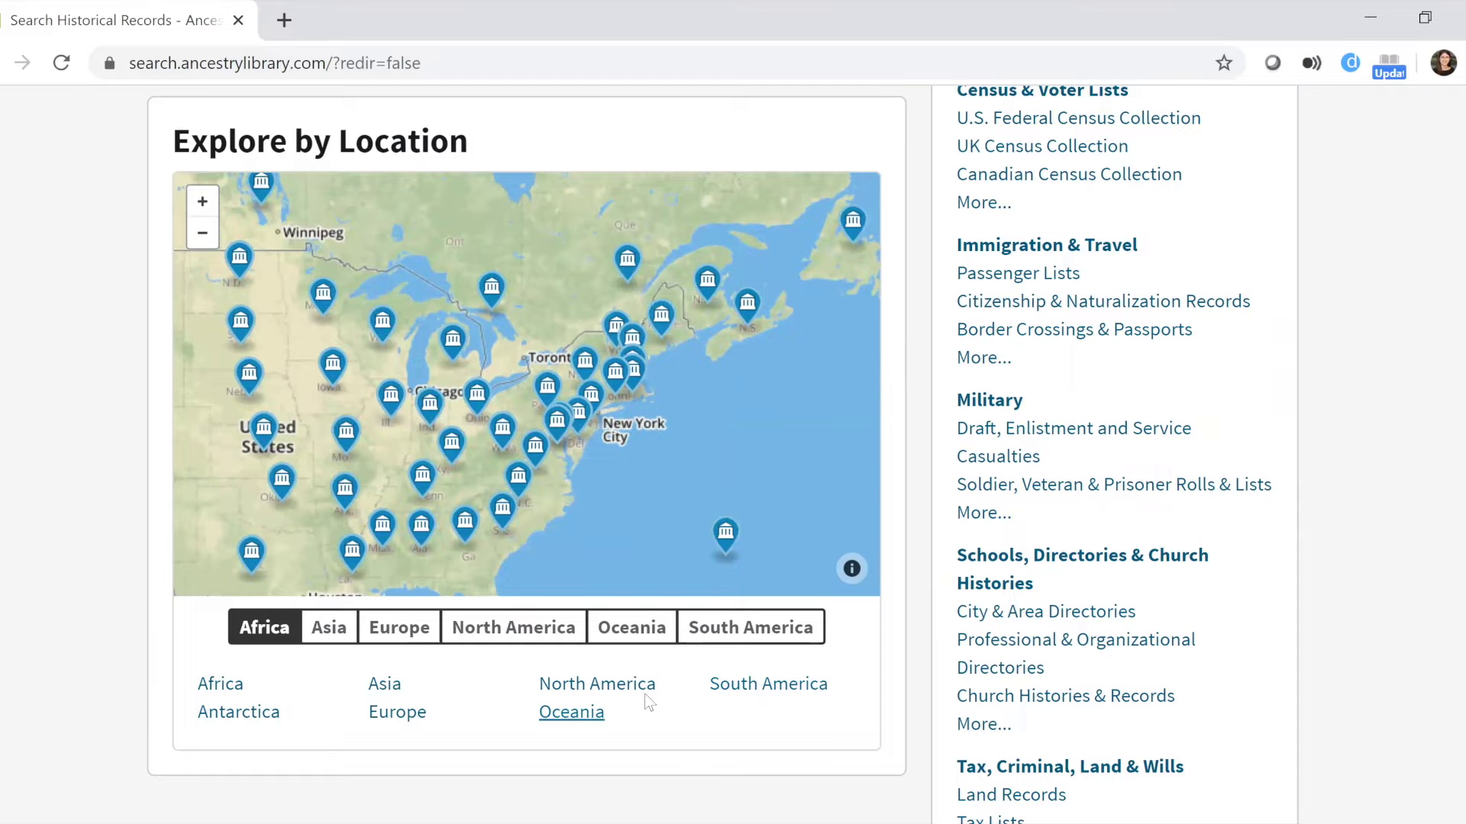
Reload the search page and show Virginia's 374 record collections on the map.
click(64, 68)
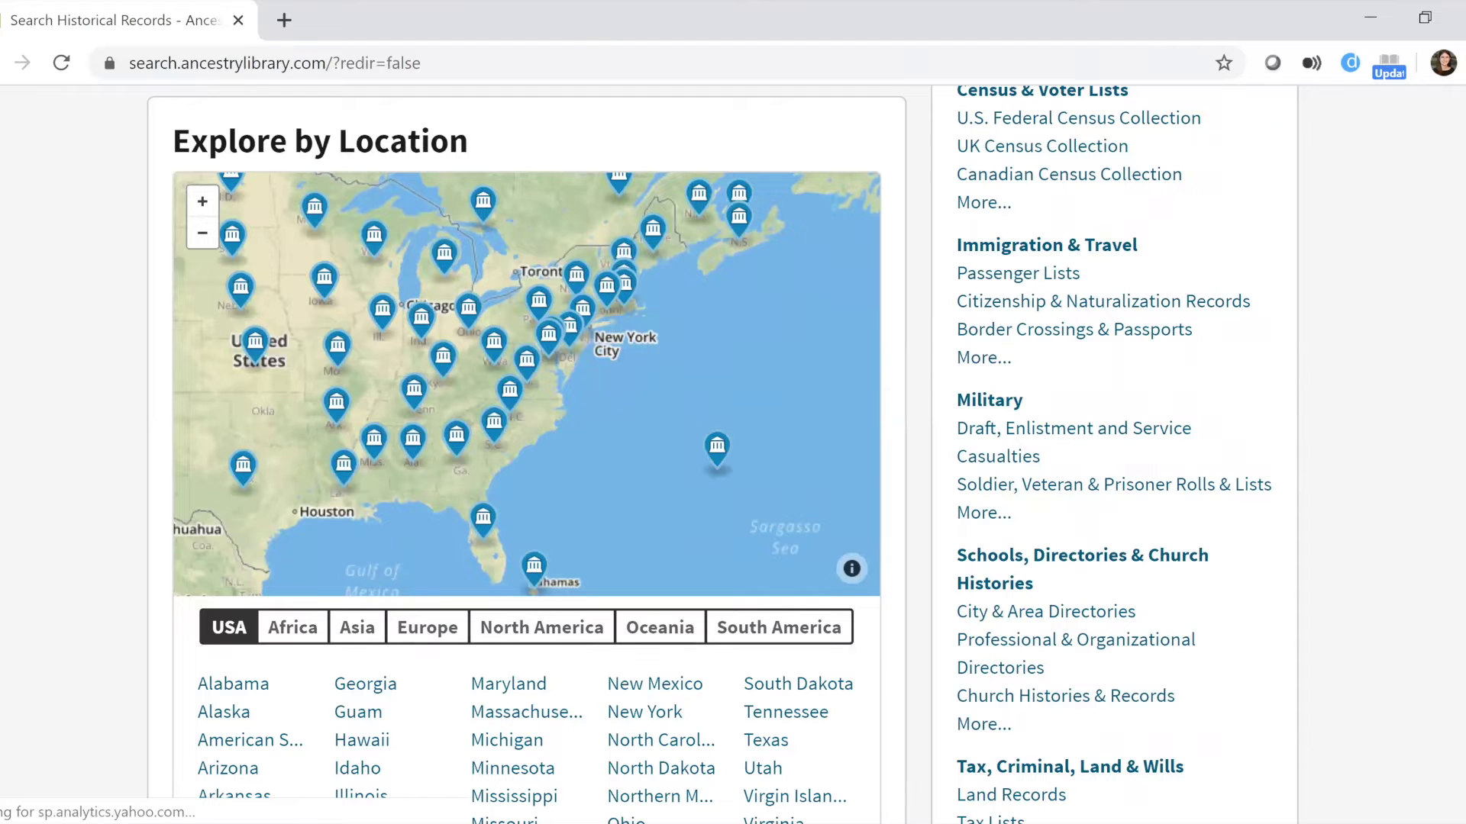
scroll(762, 748, down, 4)
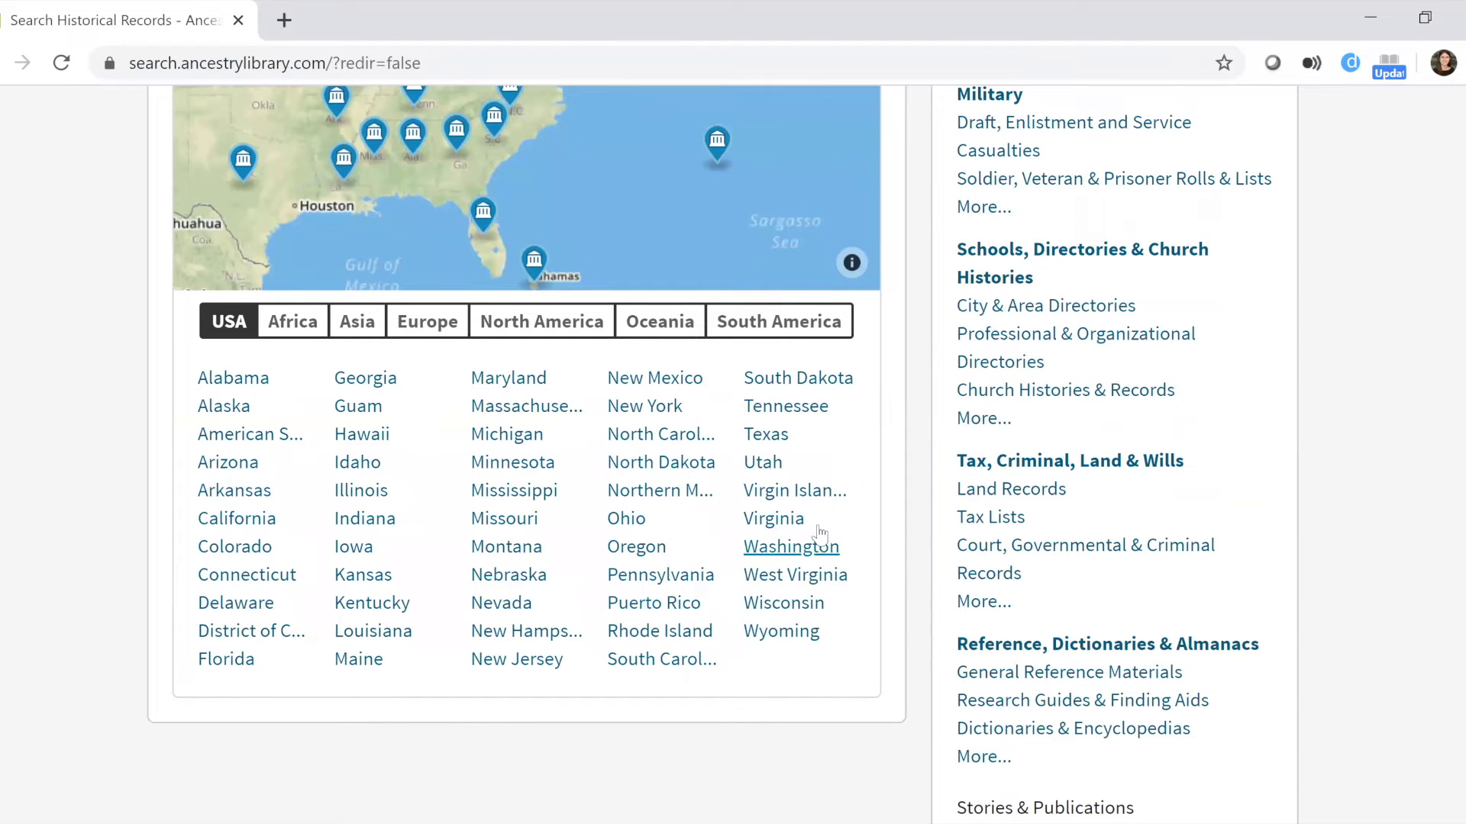
click(767, 520)
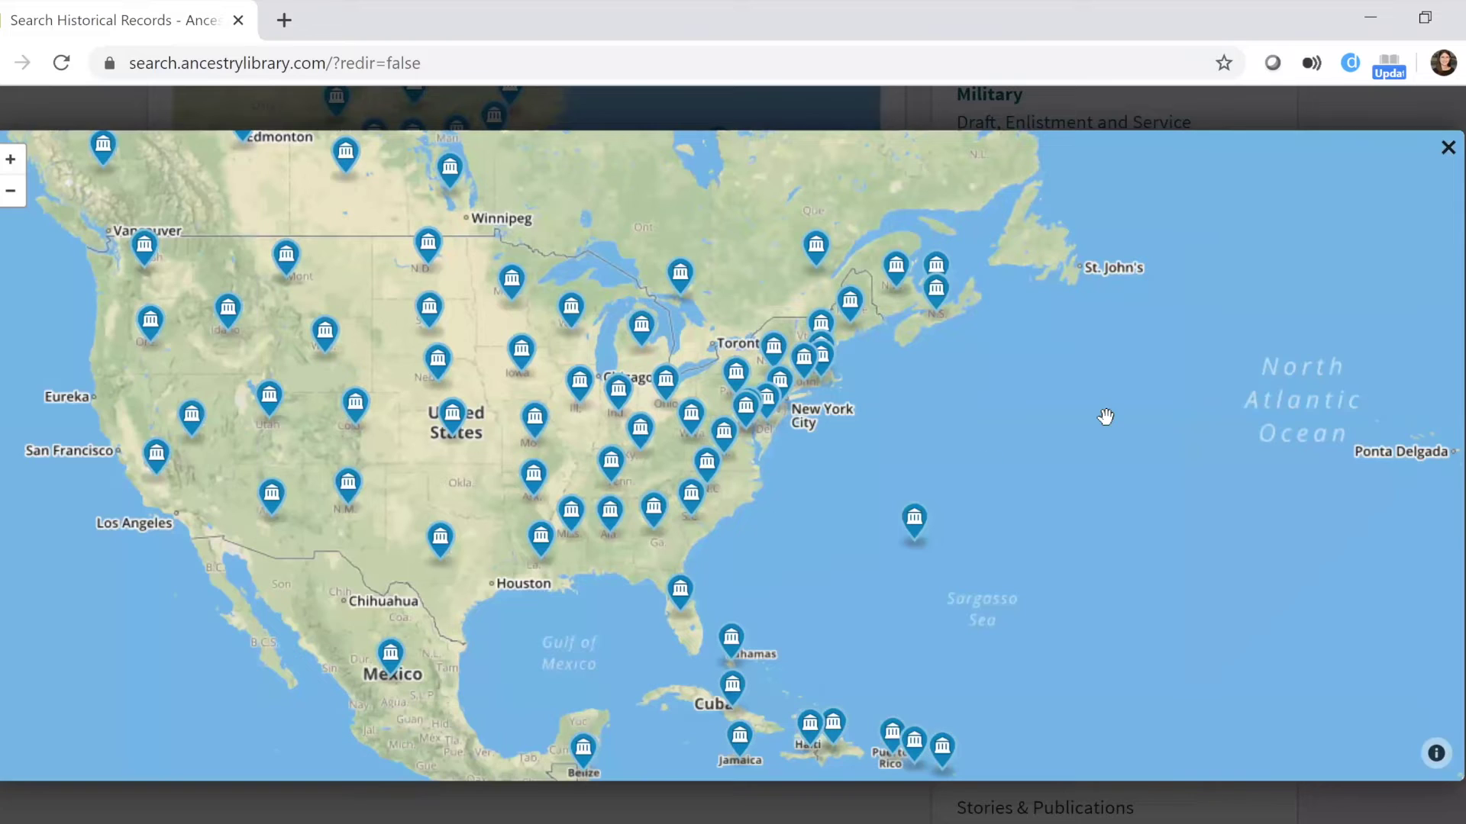
click(1448, 148)
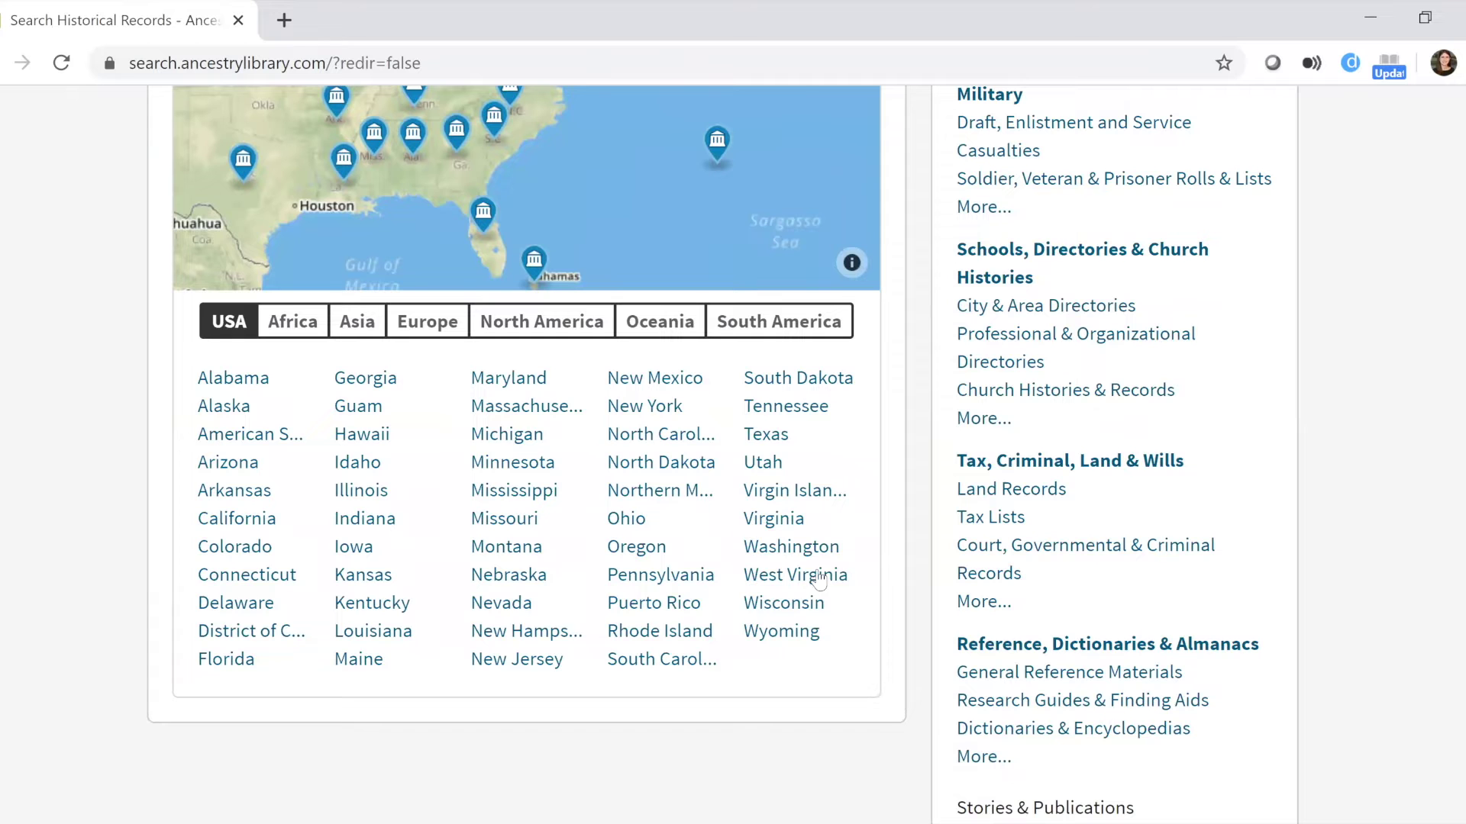
click(772, 520)
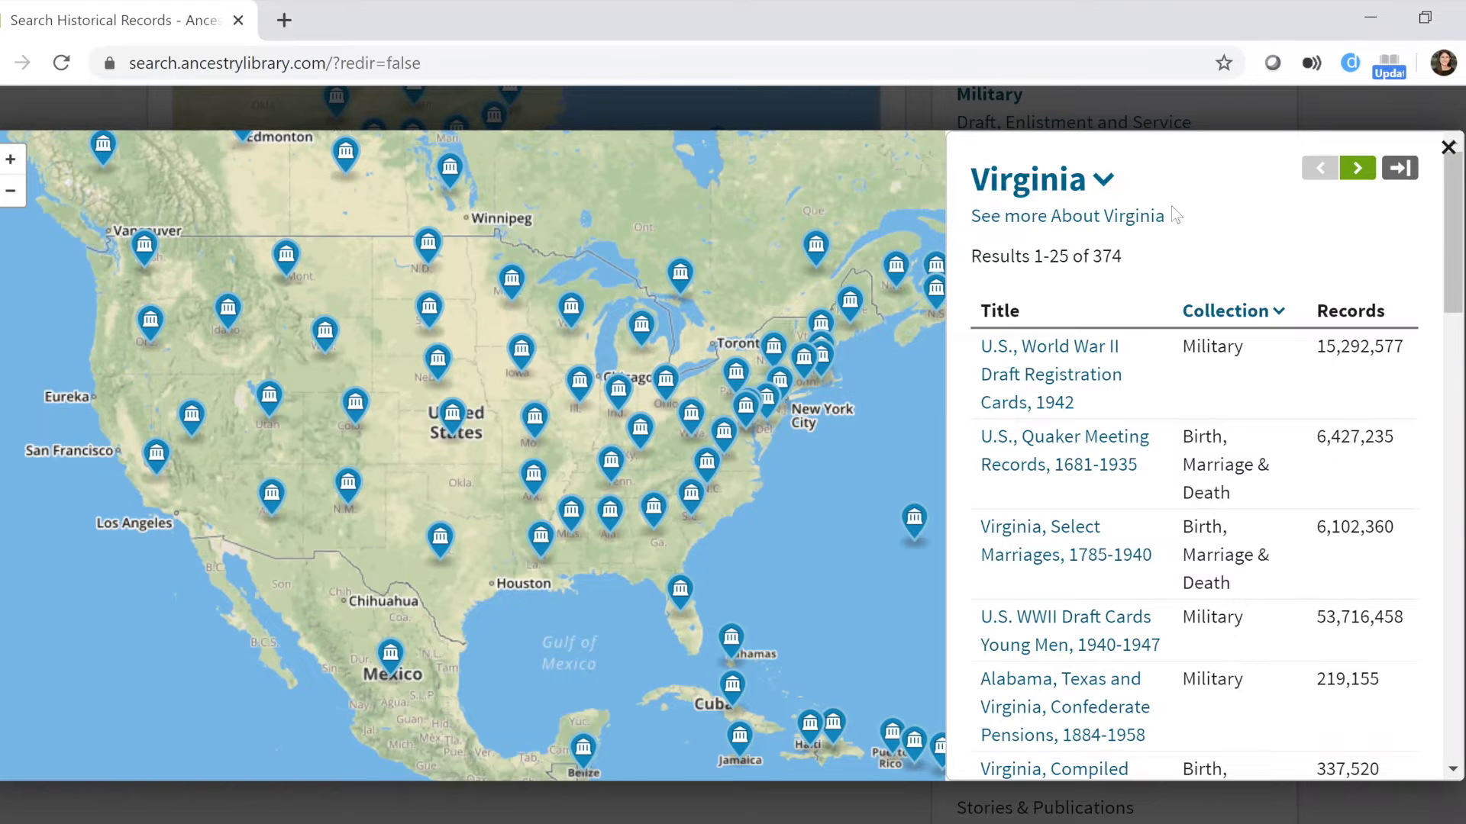
Open the Virginia Genealogy page and scroll through its Data Collections by category.
click(1069, 217)
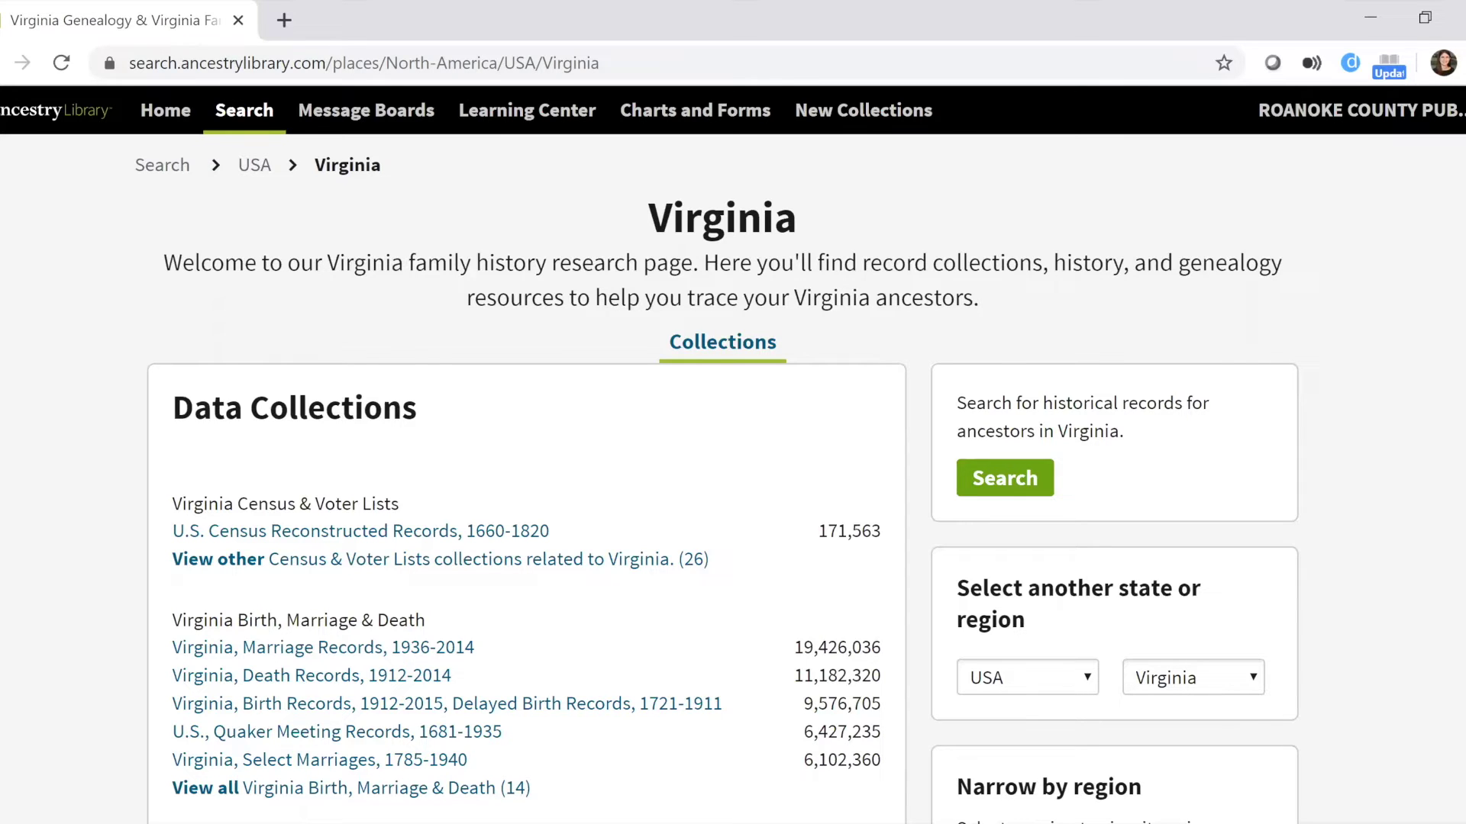
scroll(717, 455, down, 4)
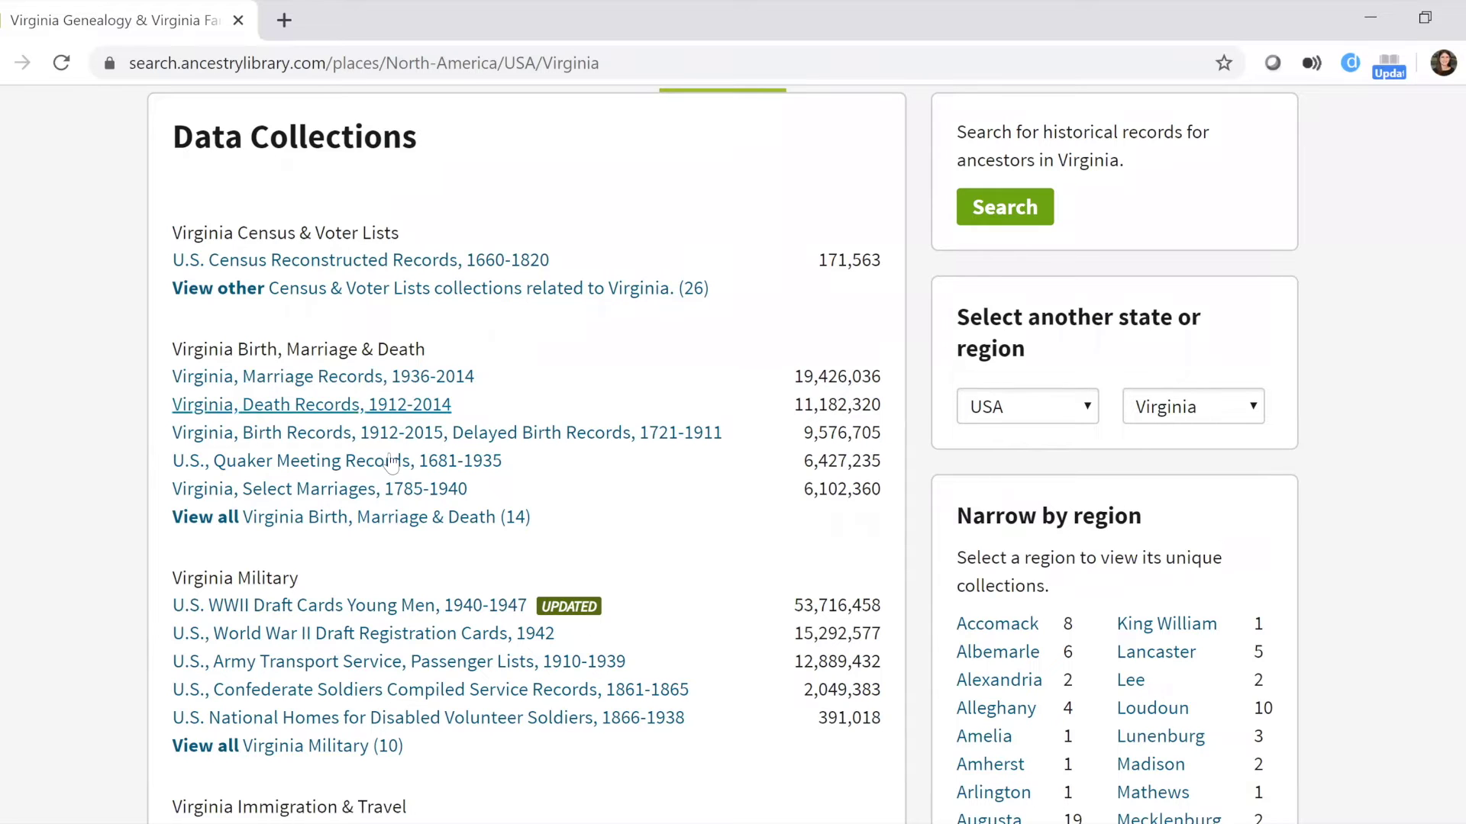
scroll(176, 466, down, 3)
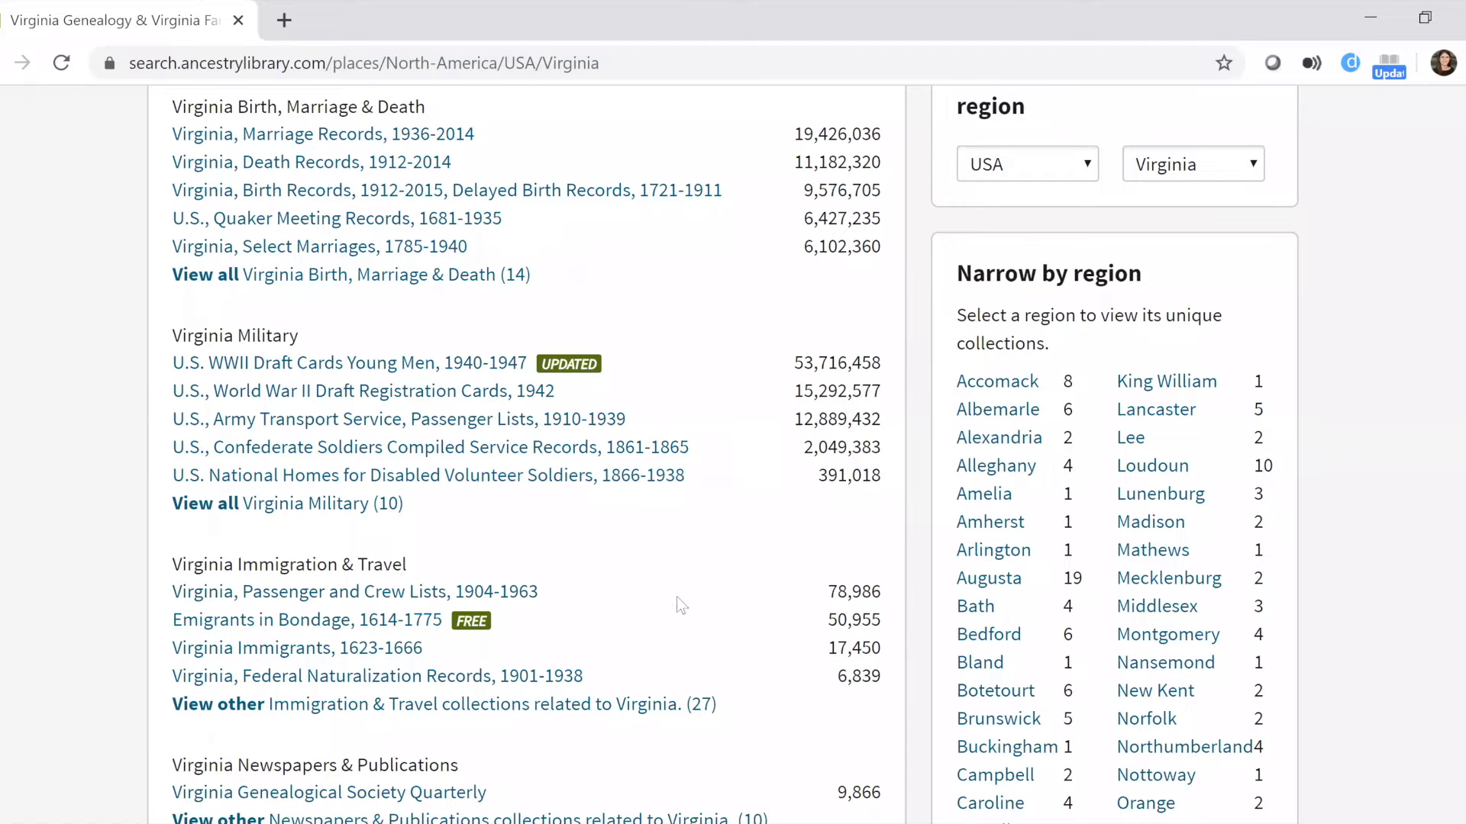
scroll(676, 597, down, 3)
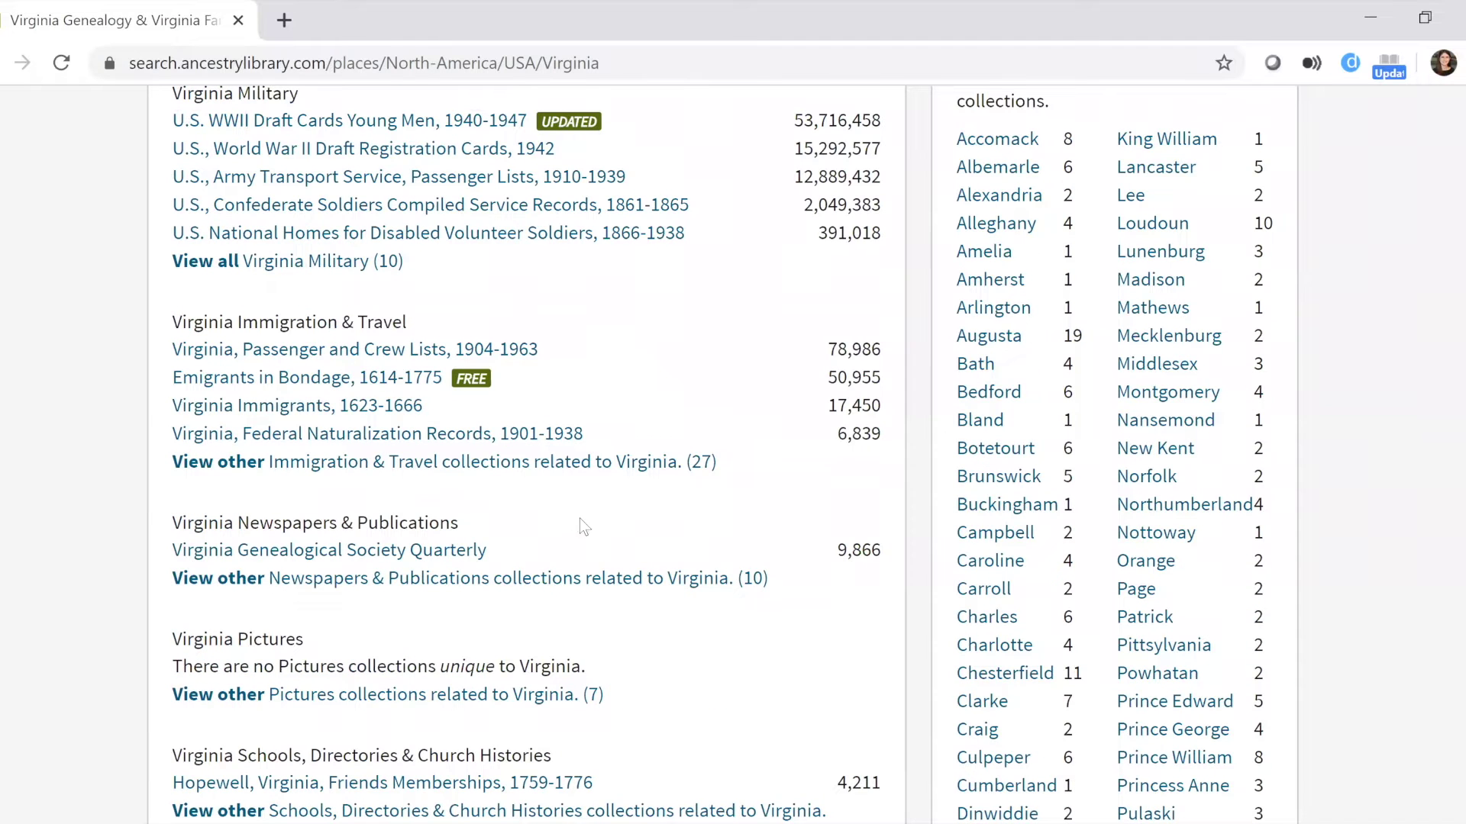
scroll(343, 365, down, 3)
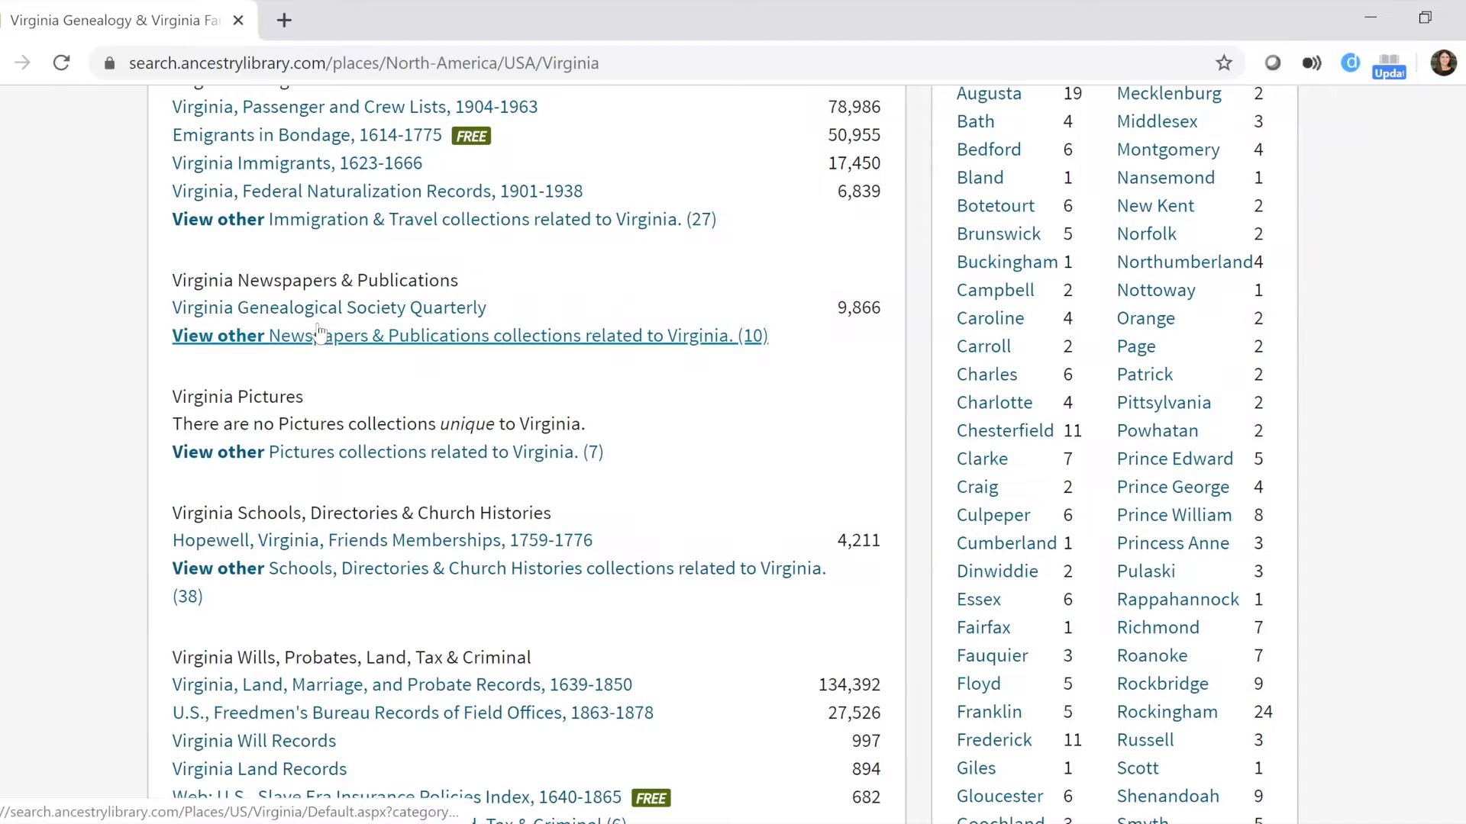
scroll(19, 489, down, 2)
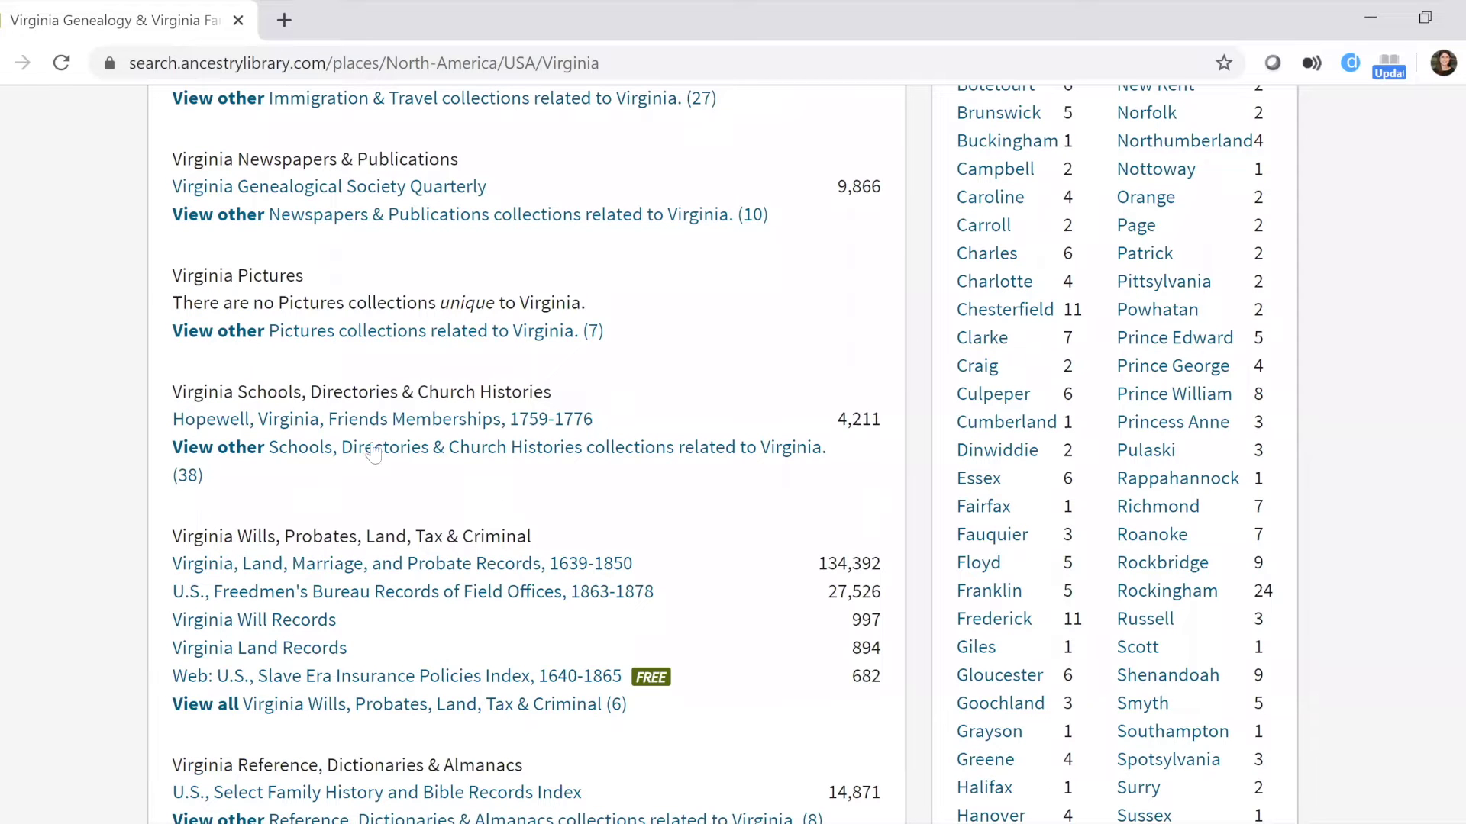
scroll(657, 521, down, 2)
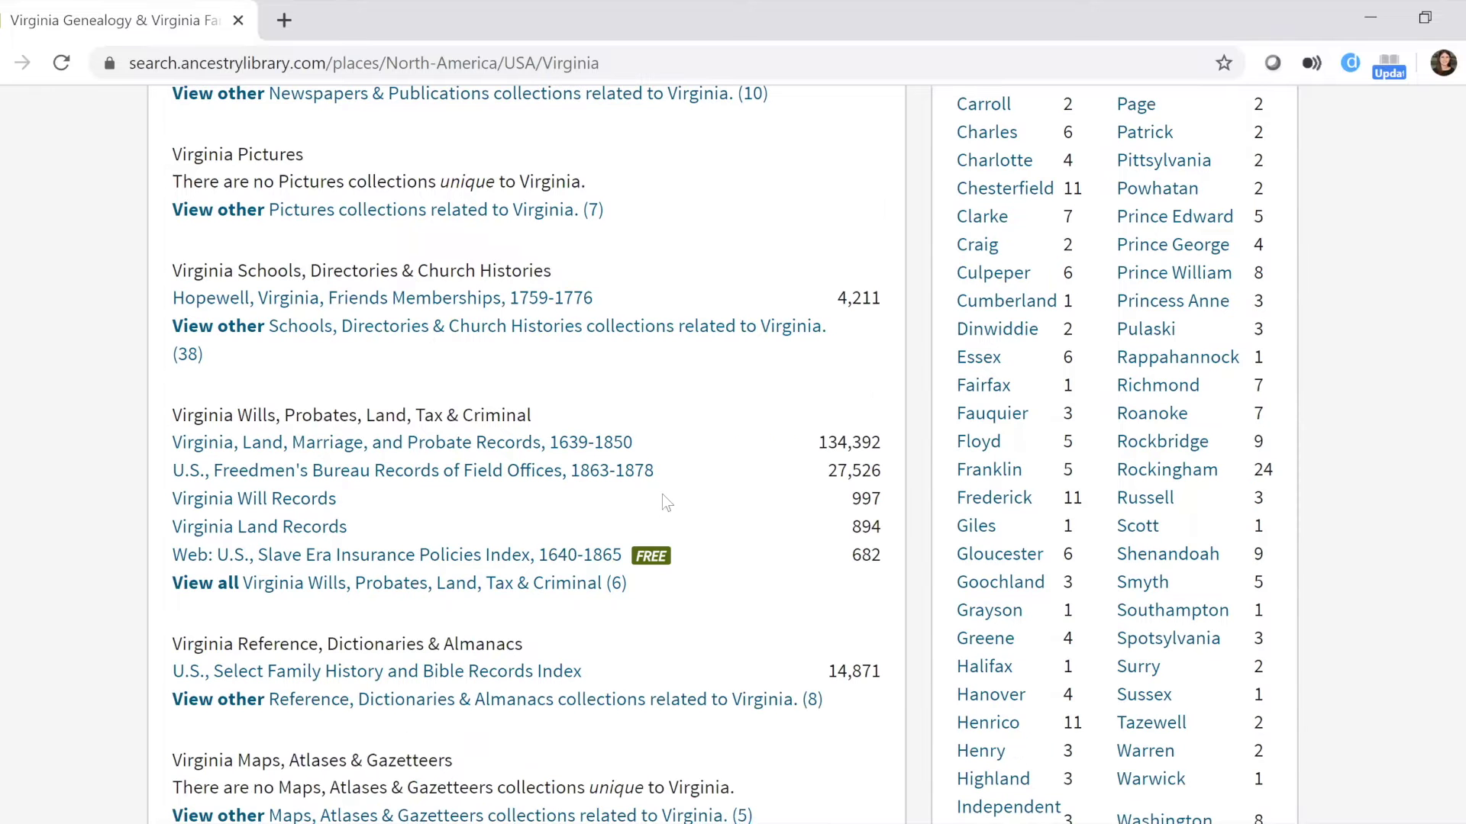
scroll(722, 456, down, 5)
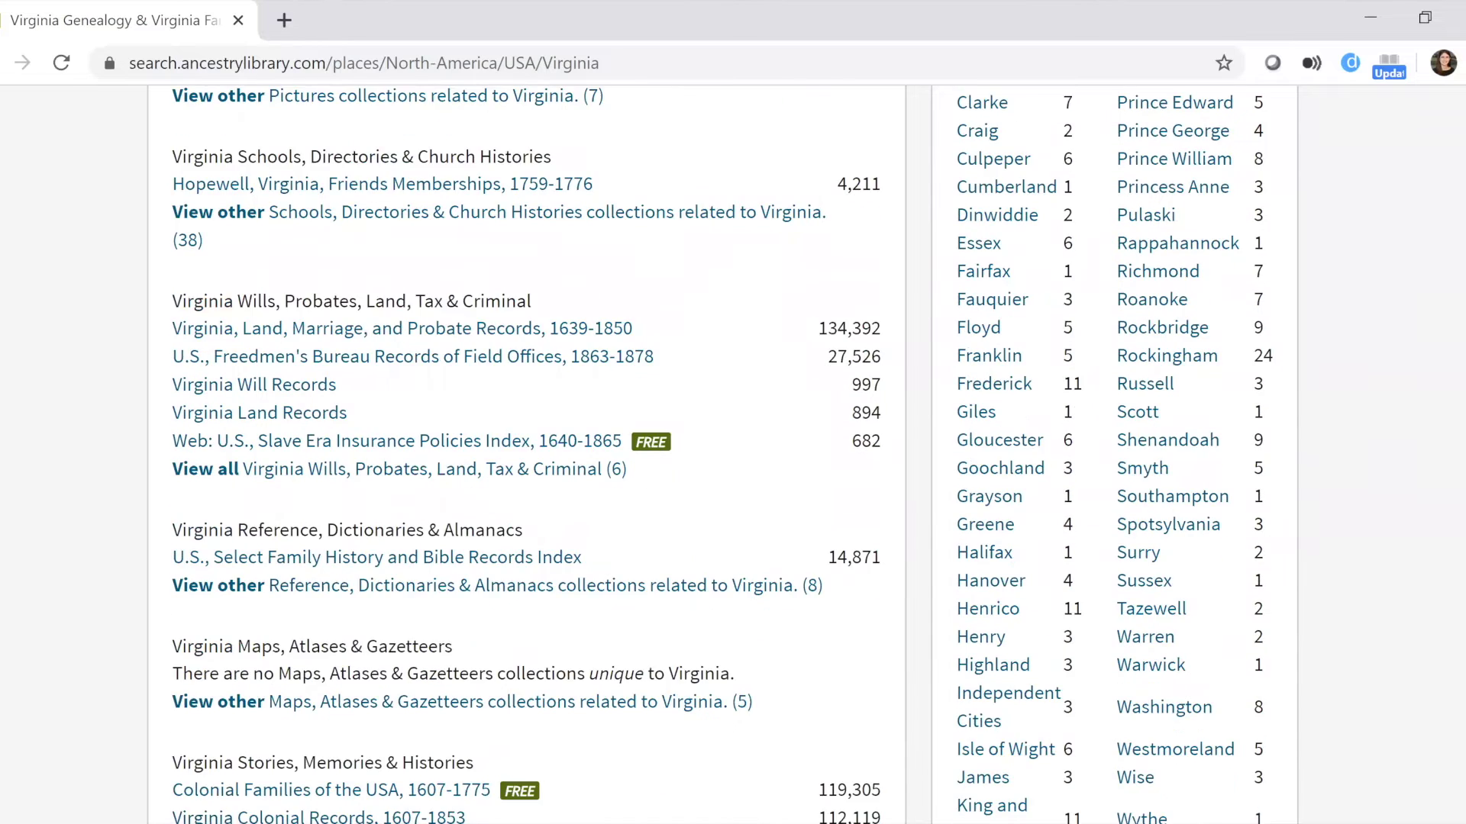
scroll(410, 592, down, 1)
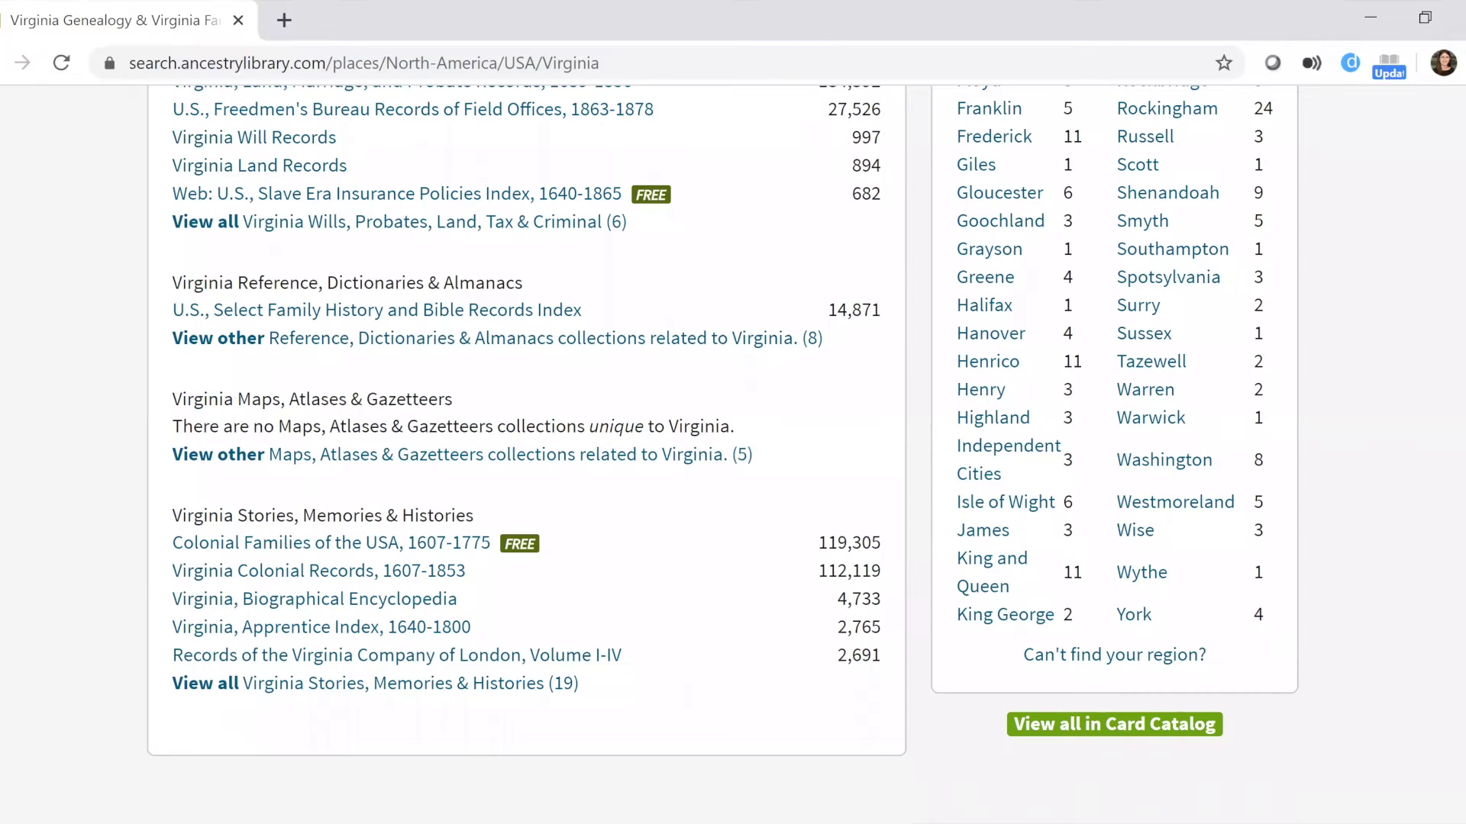
scroll(733, 458, up, 12)
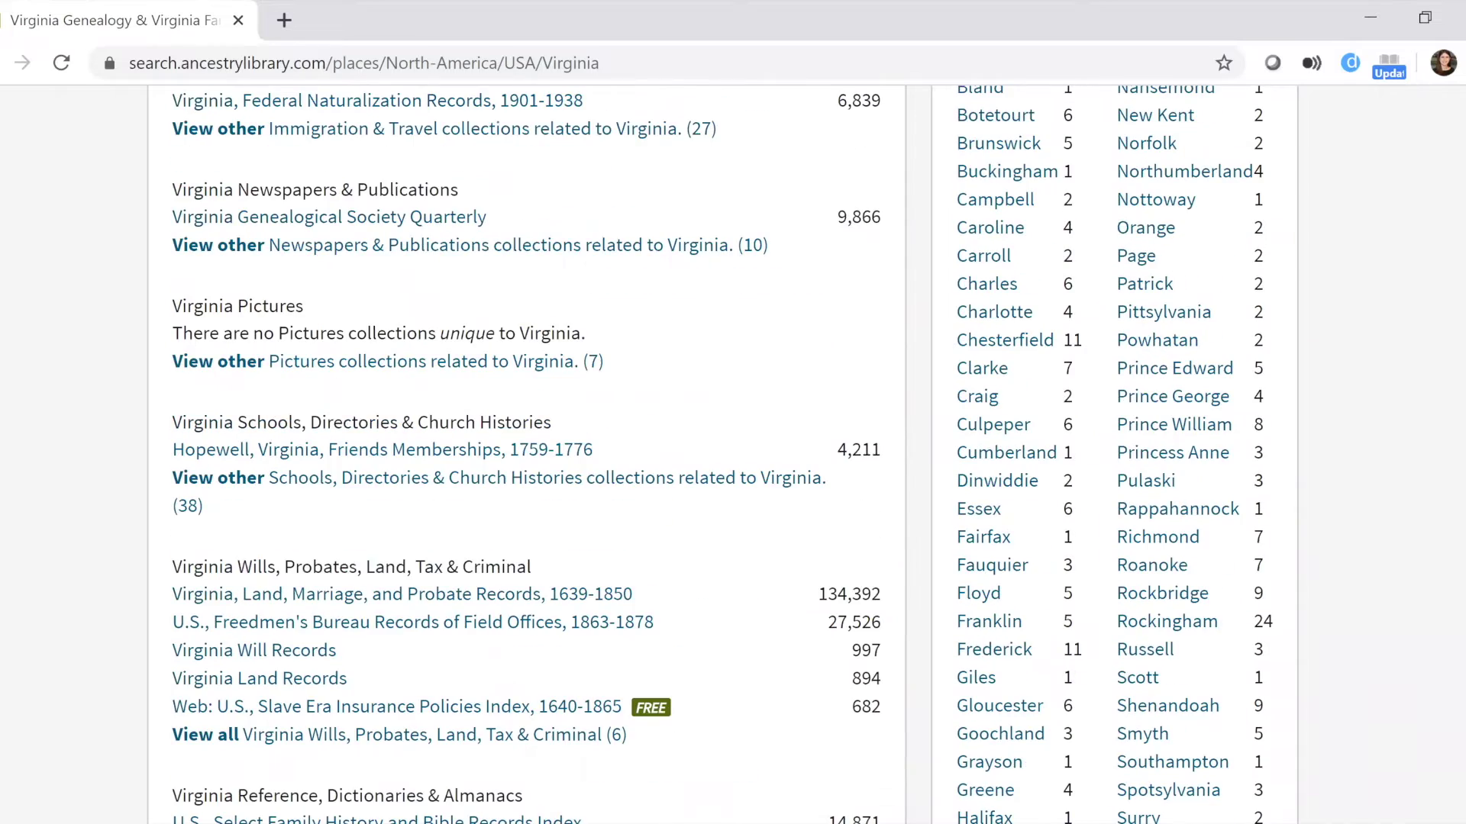
scroll(947, 493, up, 4)
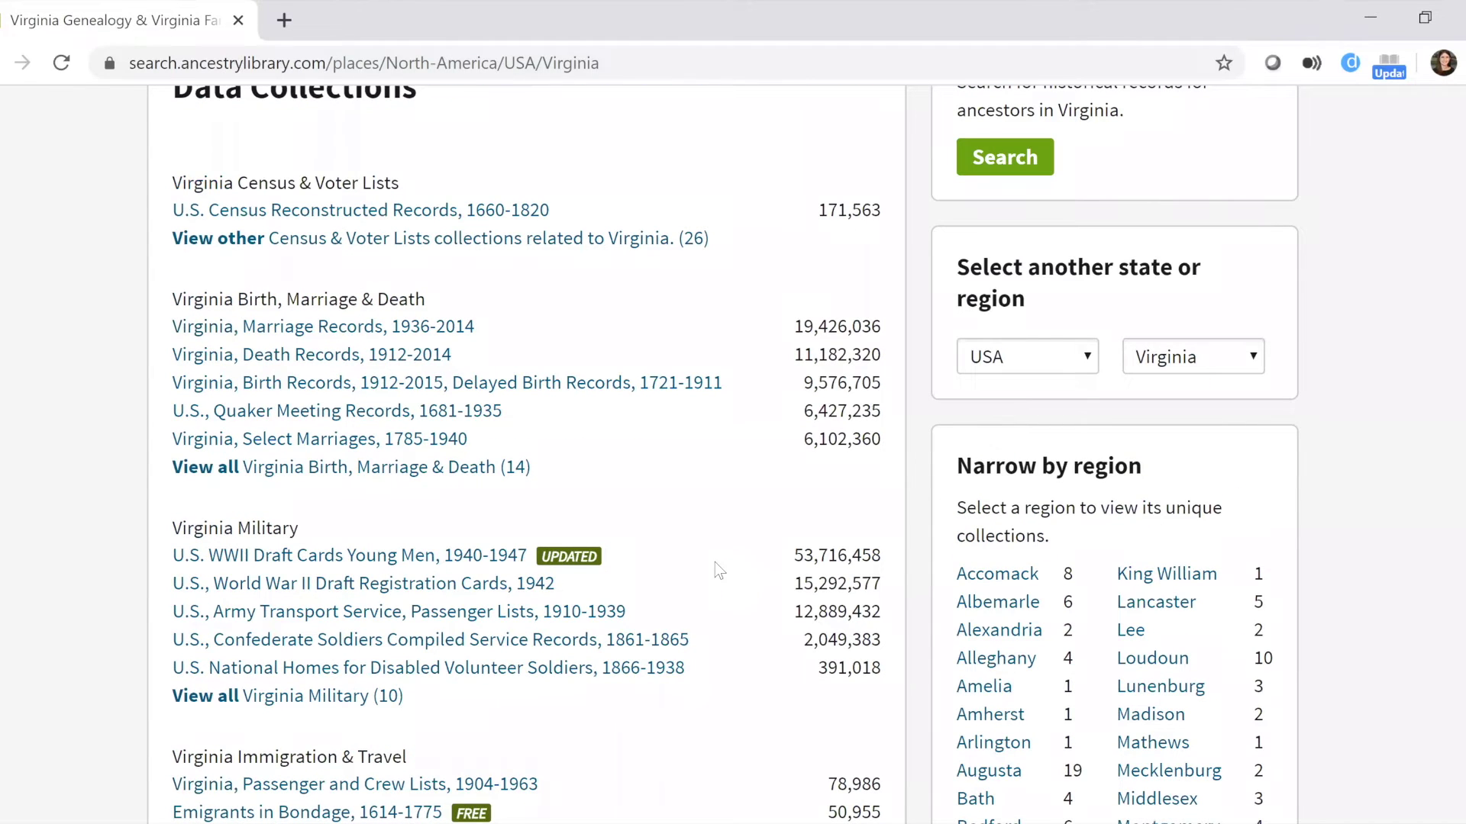
List all 14 Virginia Birth, Marriage & Death collections and open Virginia, Birth Records, 1912-2015.
click(233, 473)
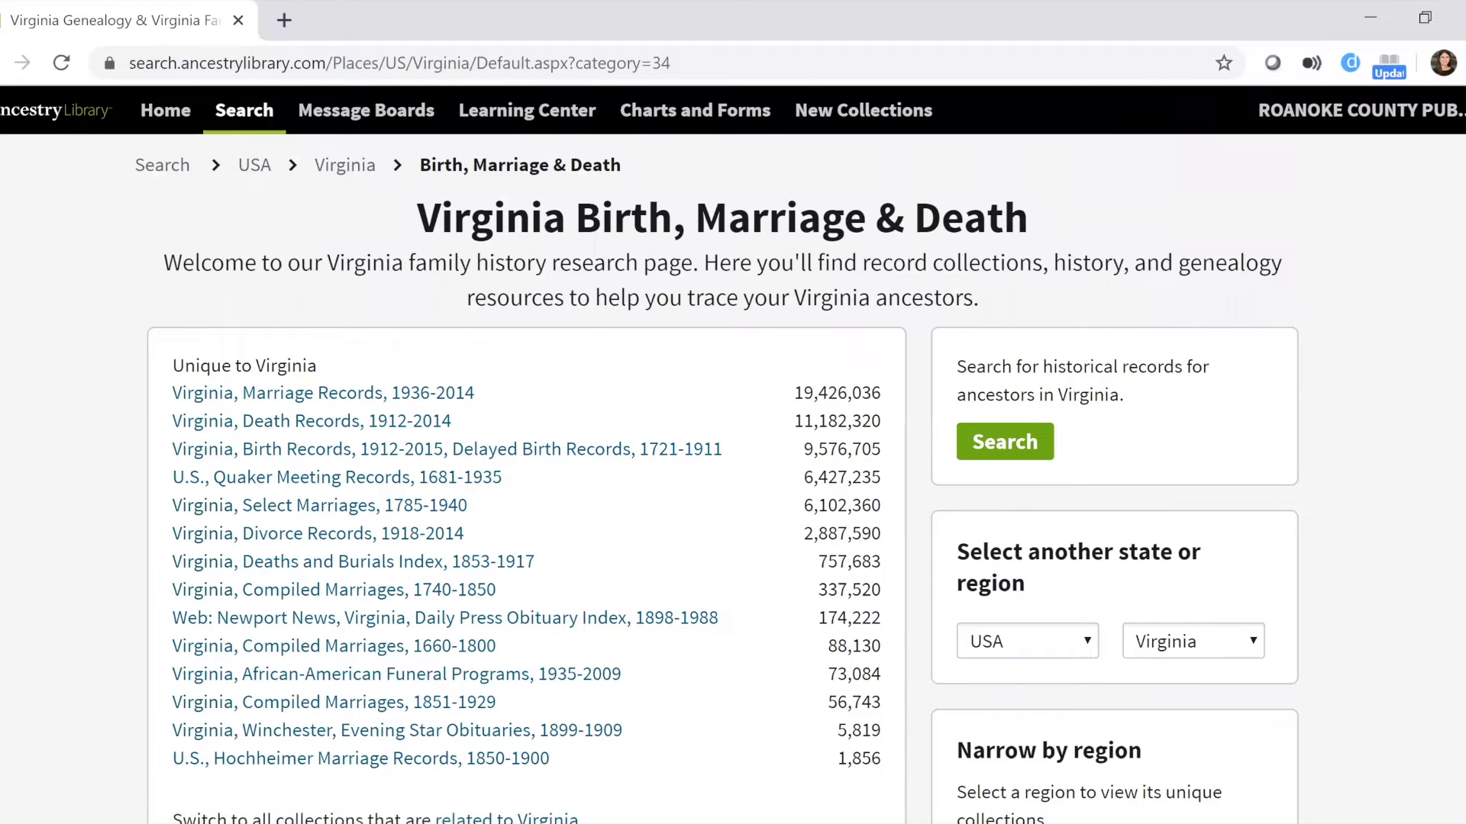
scroll(717, 454, down, 1)
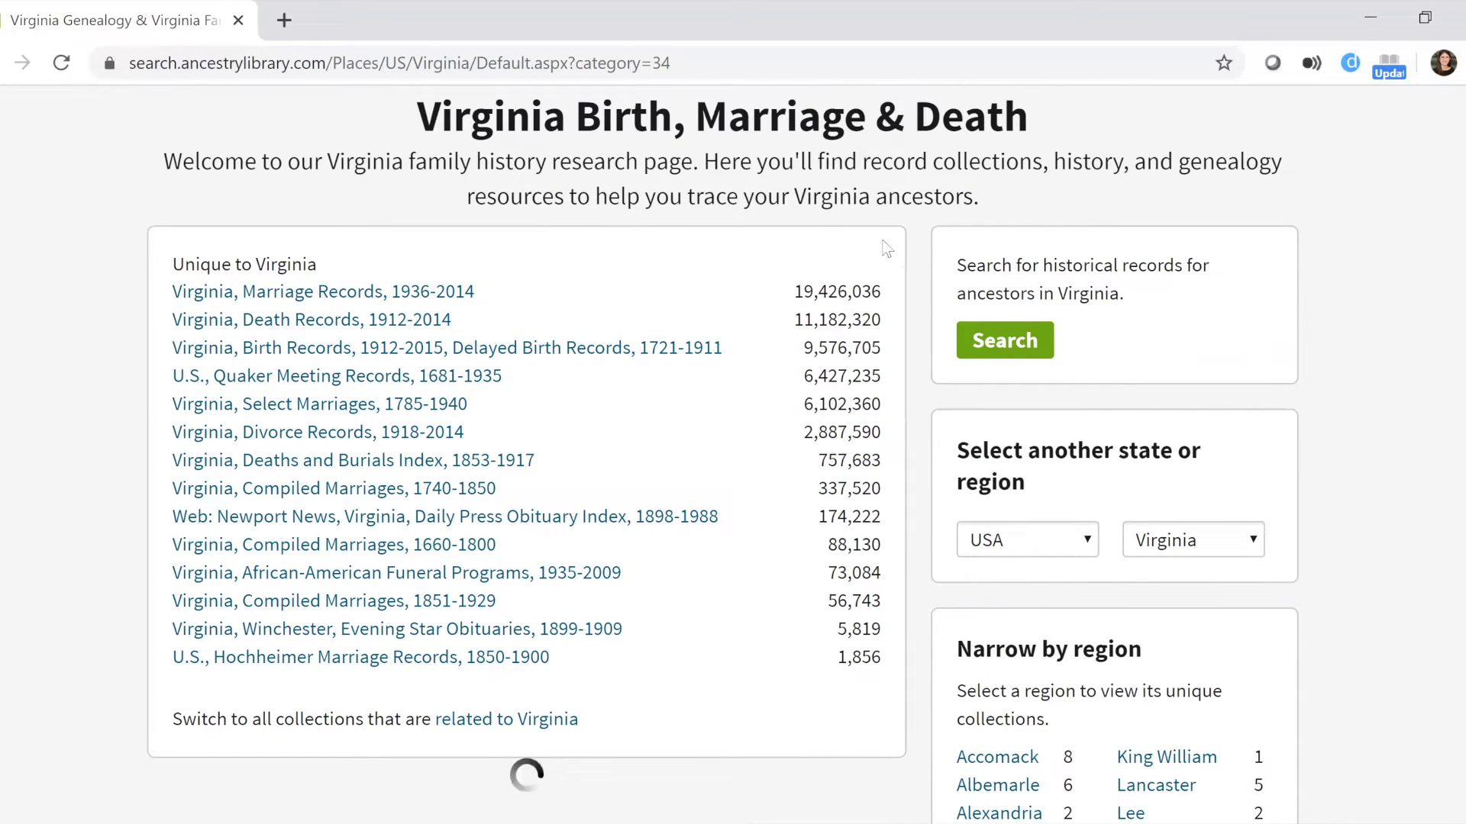
click(523, 352)
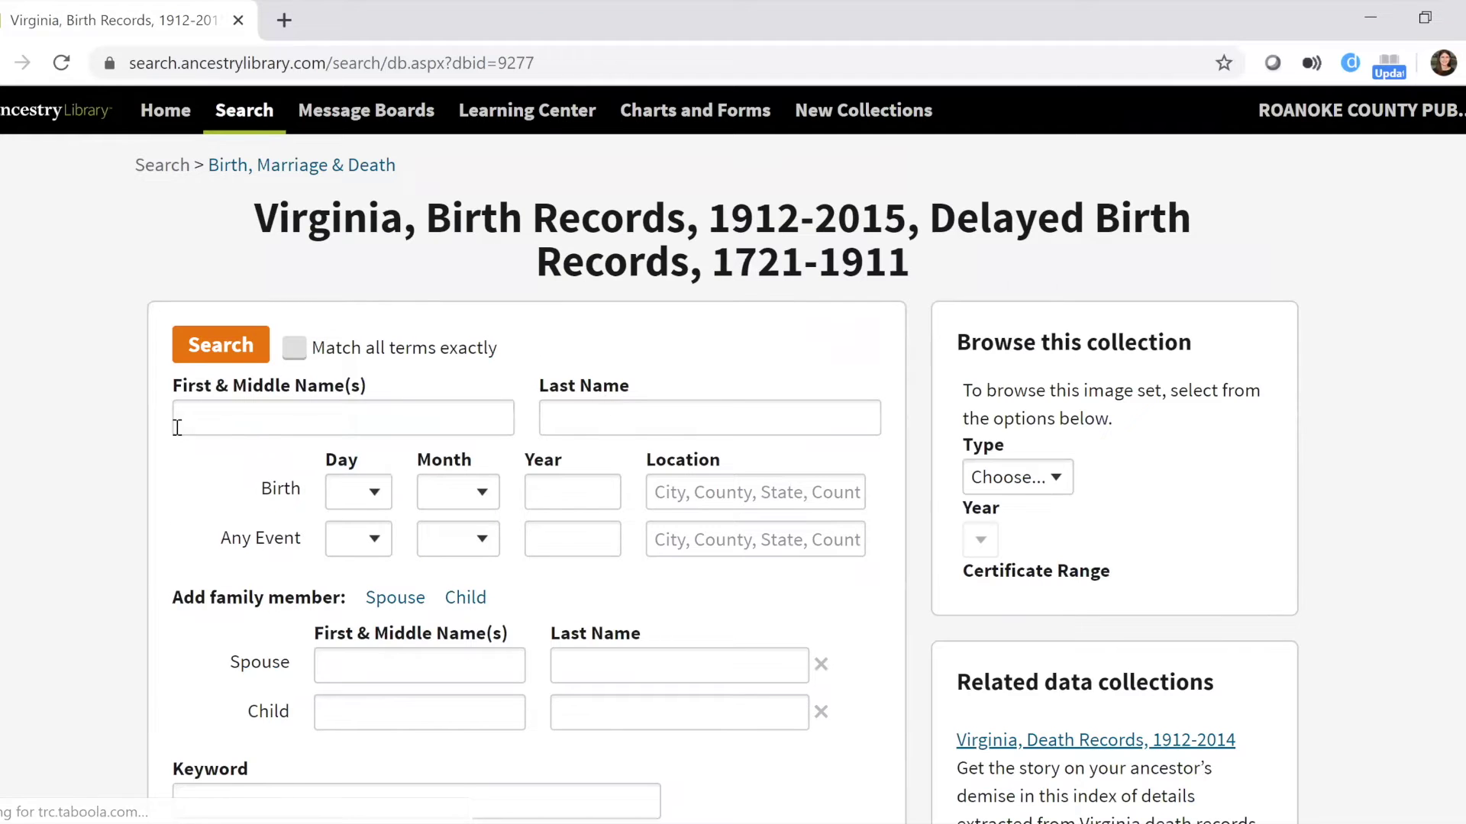
Set the 1900 birth year to +/-5 years and run the Virginia birth-record search.
click(191, 424)
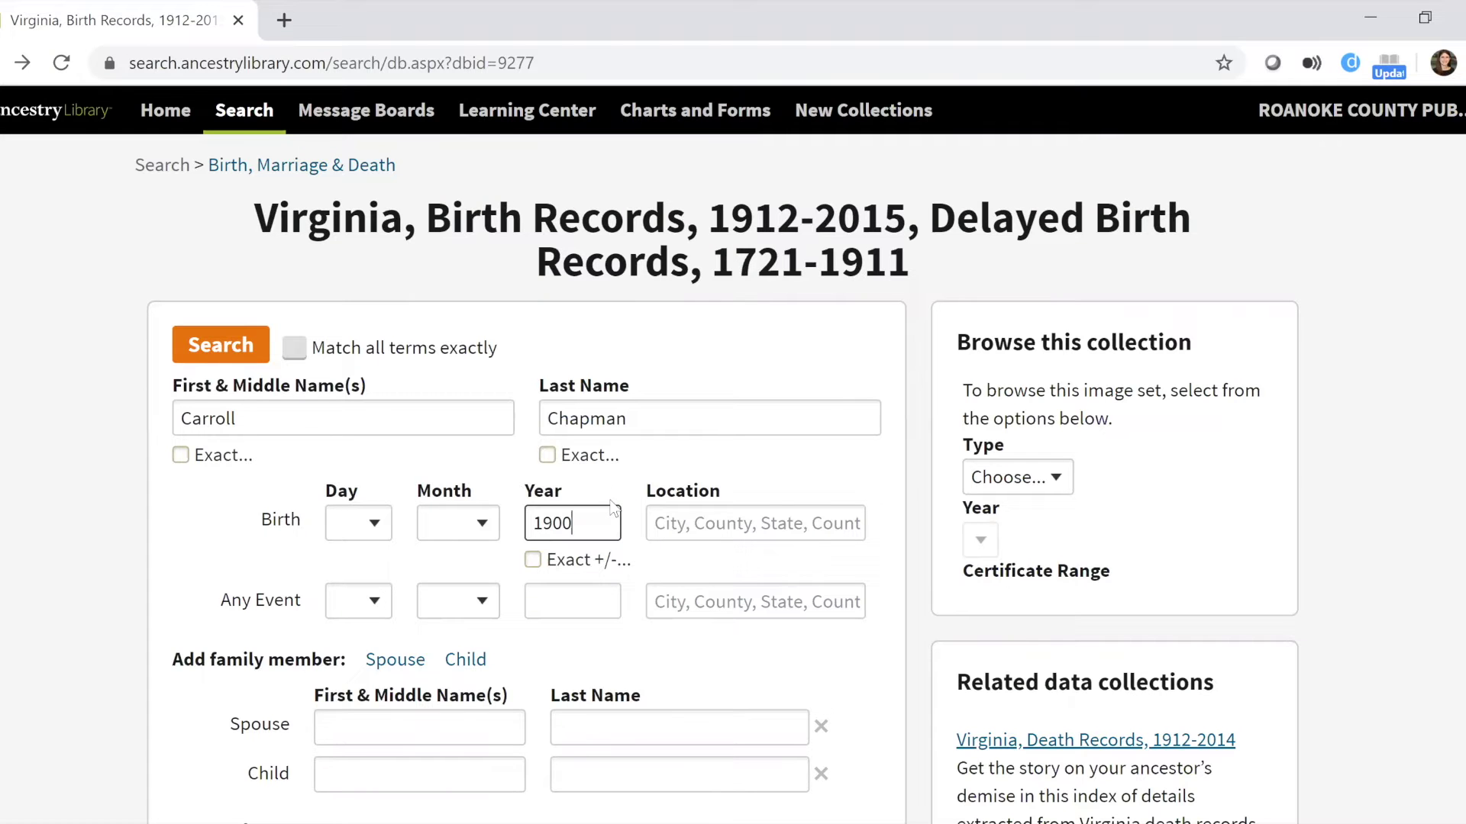
scroll(576, 359, down, 1)
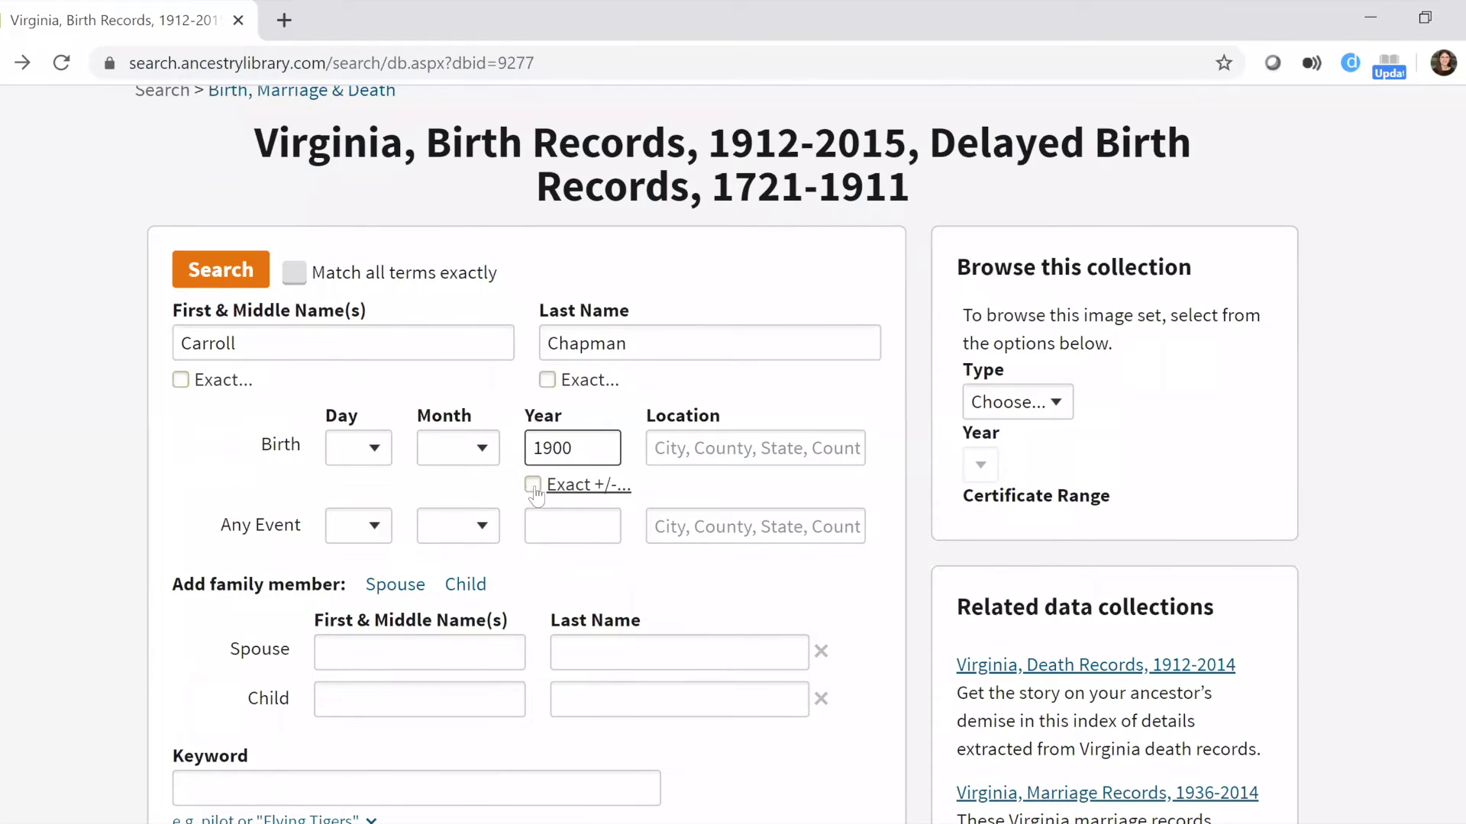
click(534, 490)
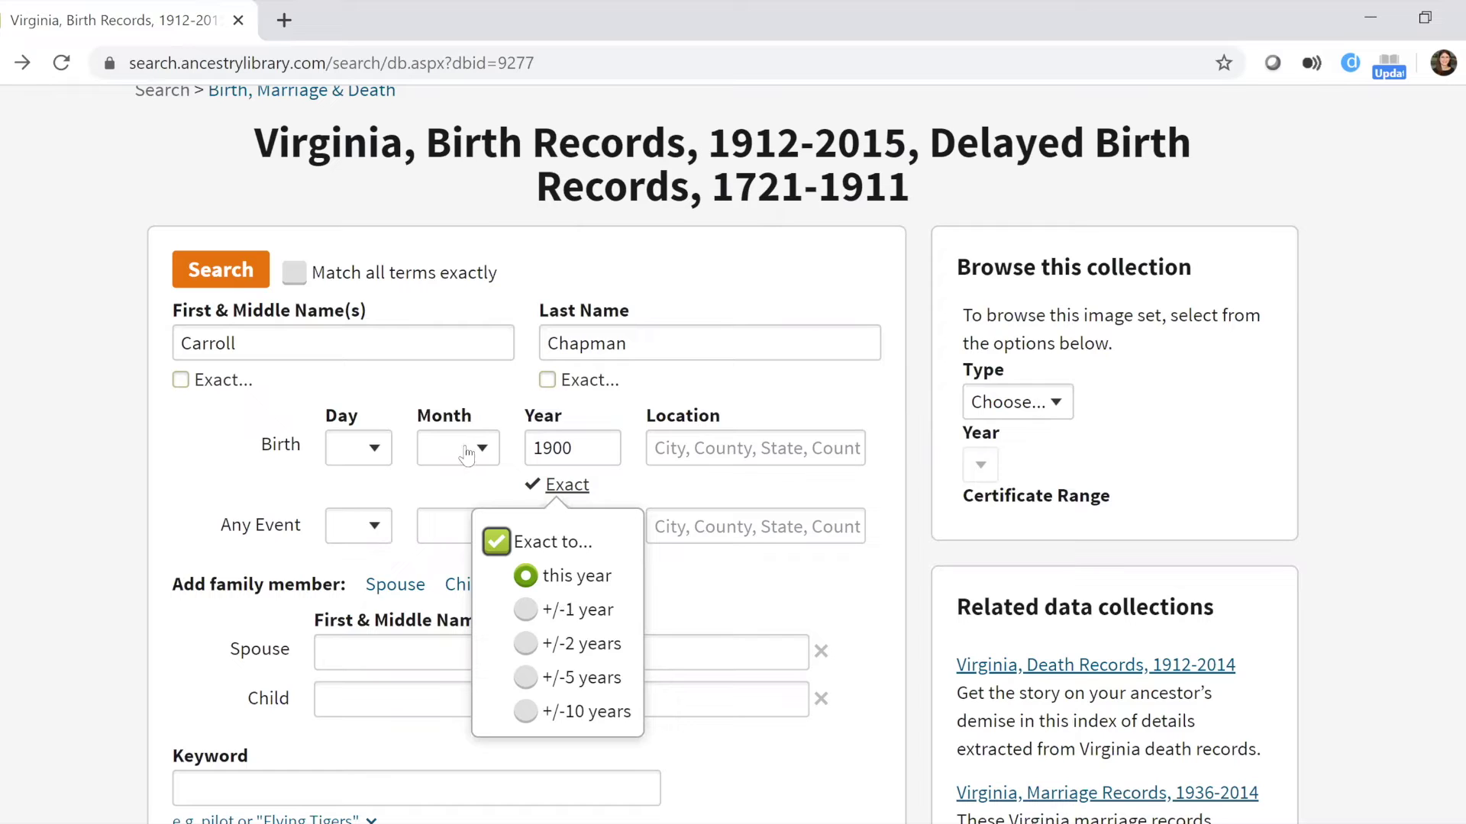
click(525, 678)
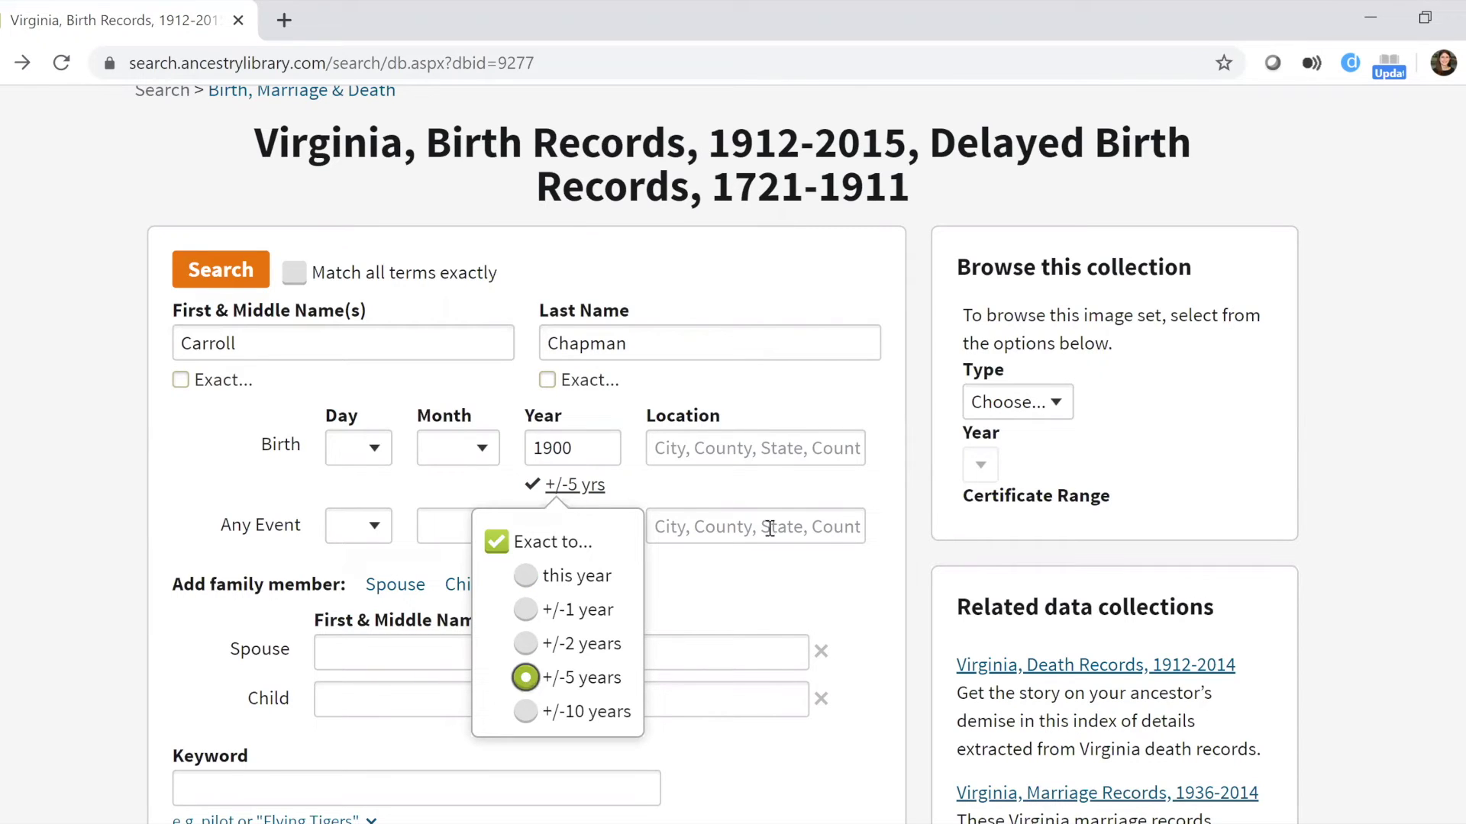
click(504, 395)
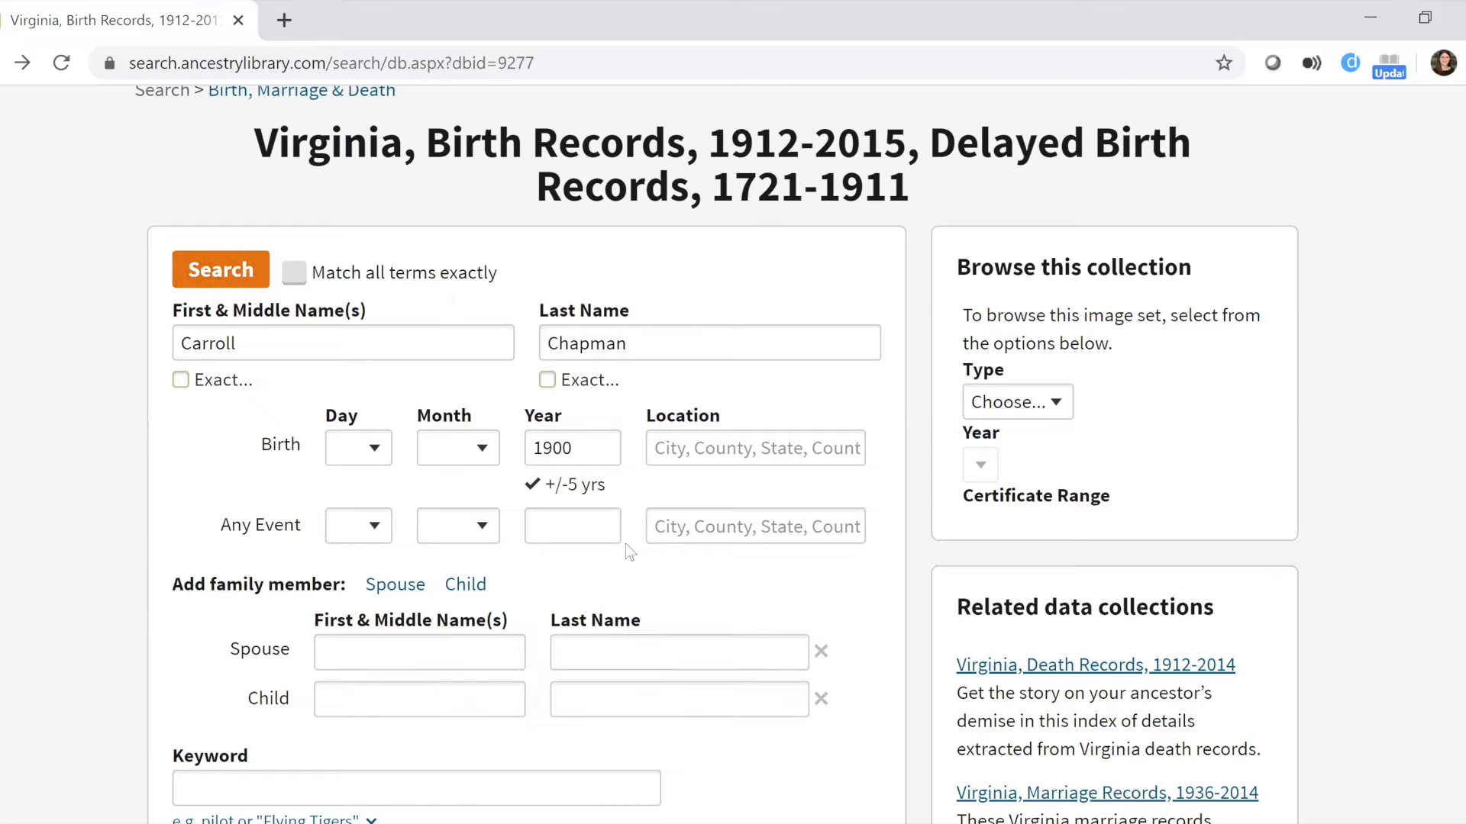
scroll(733, 458, down, 2)
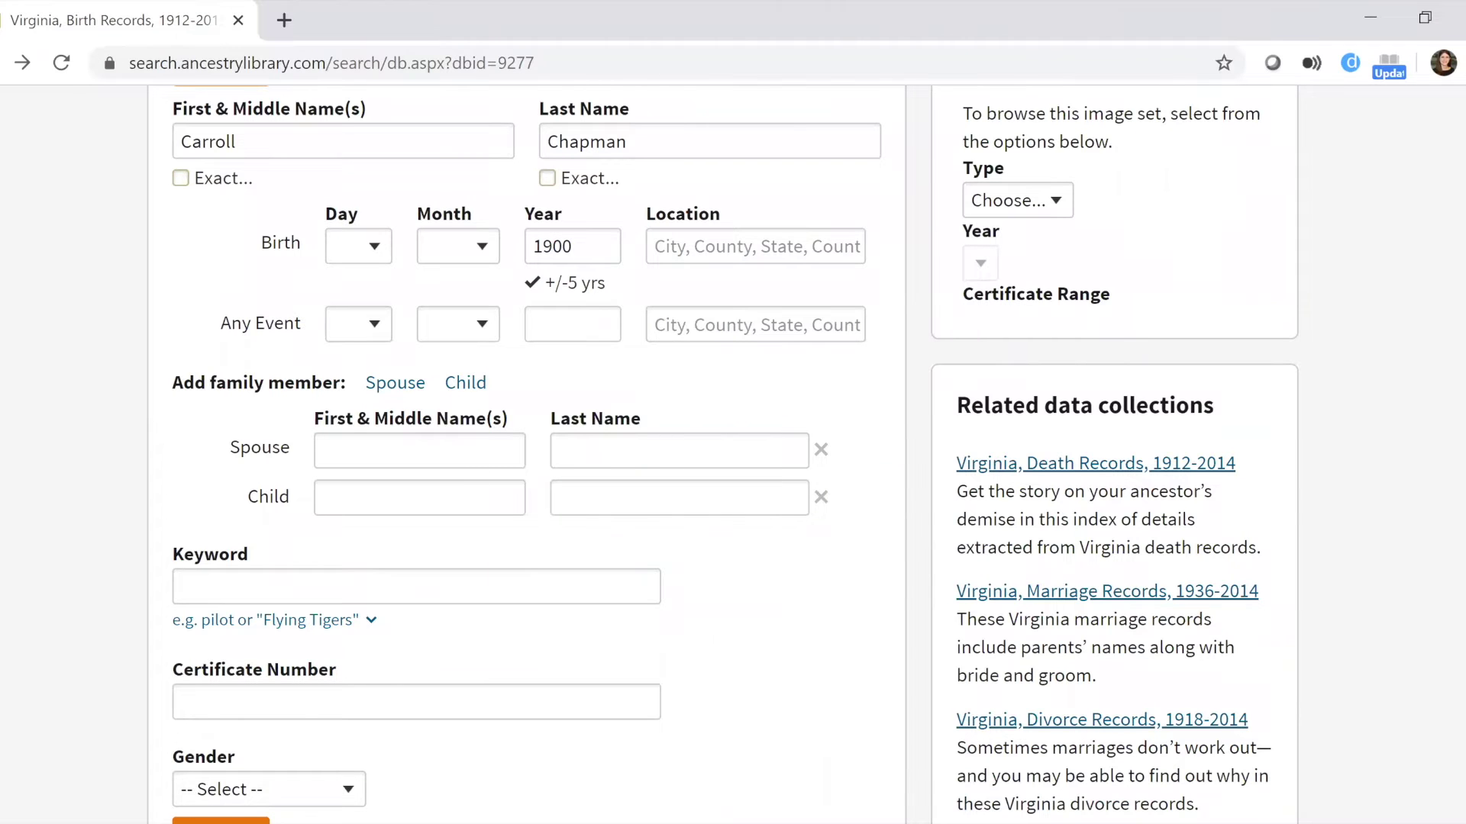
scroll(749, 131, up, 3)
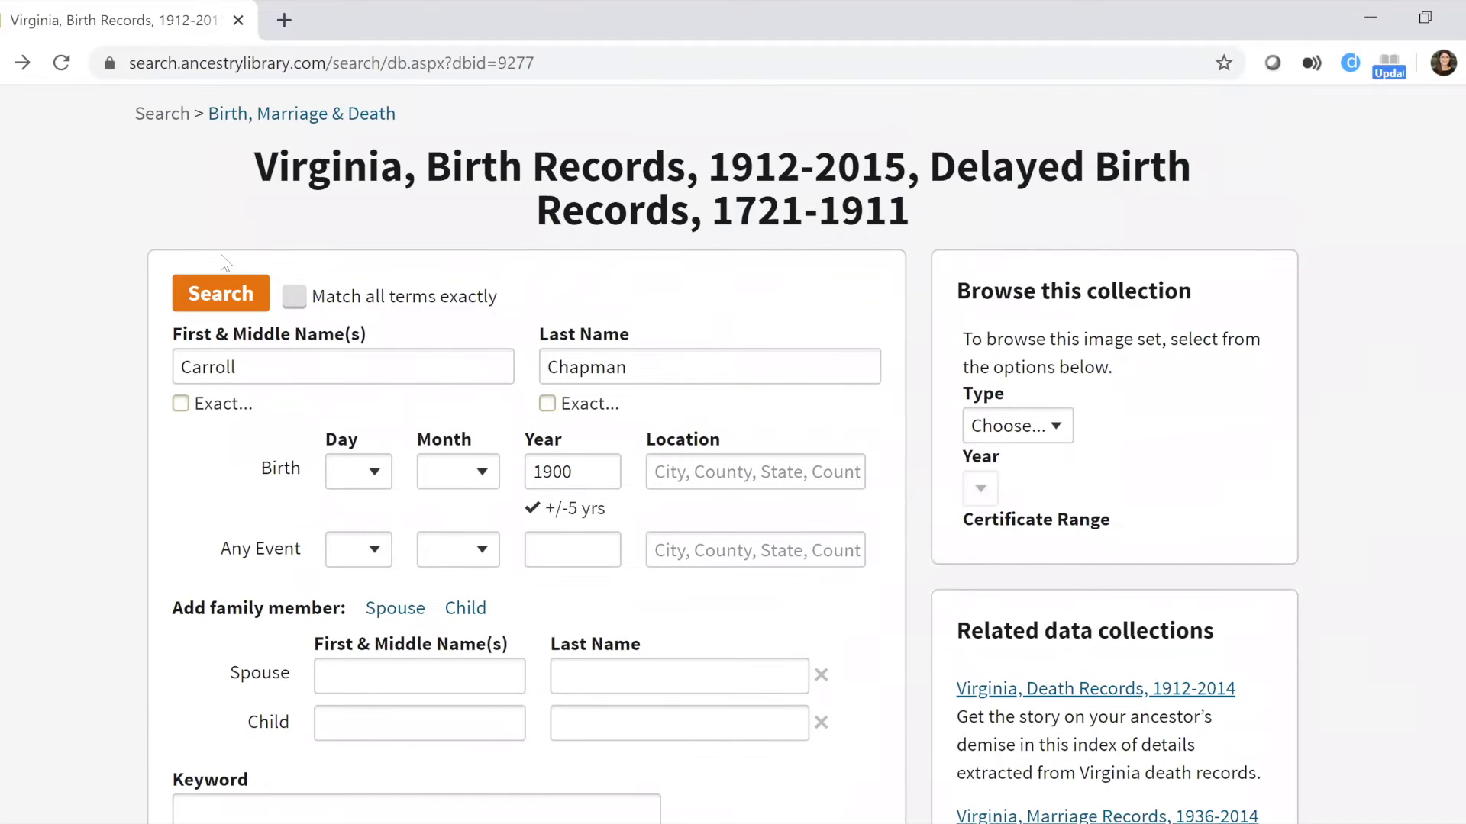
click(222, 282)
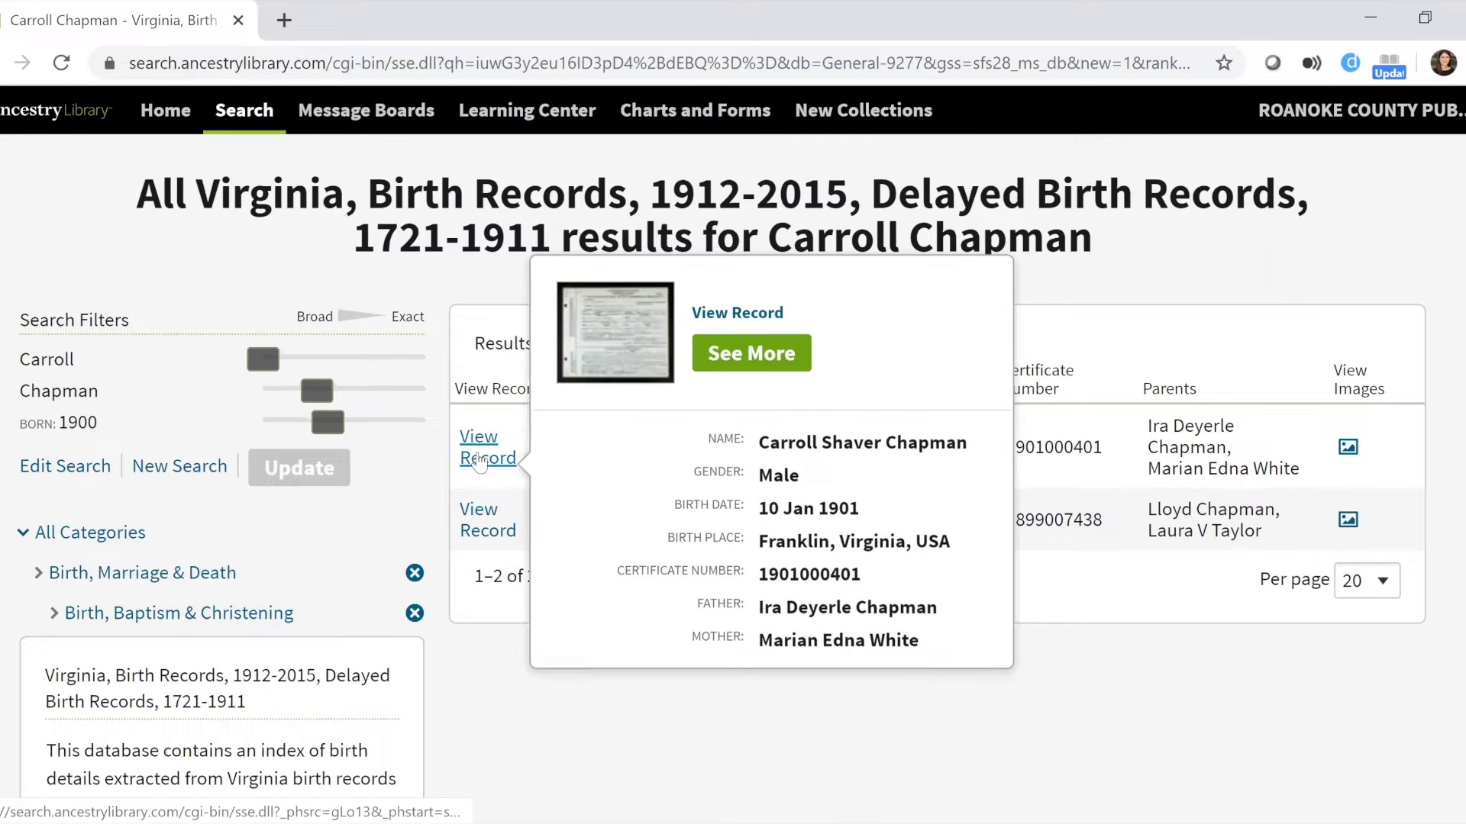
Open the first match's record, born 10 Jan 1901 in Franklin, Virginia.
click(479, 461)
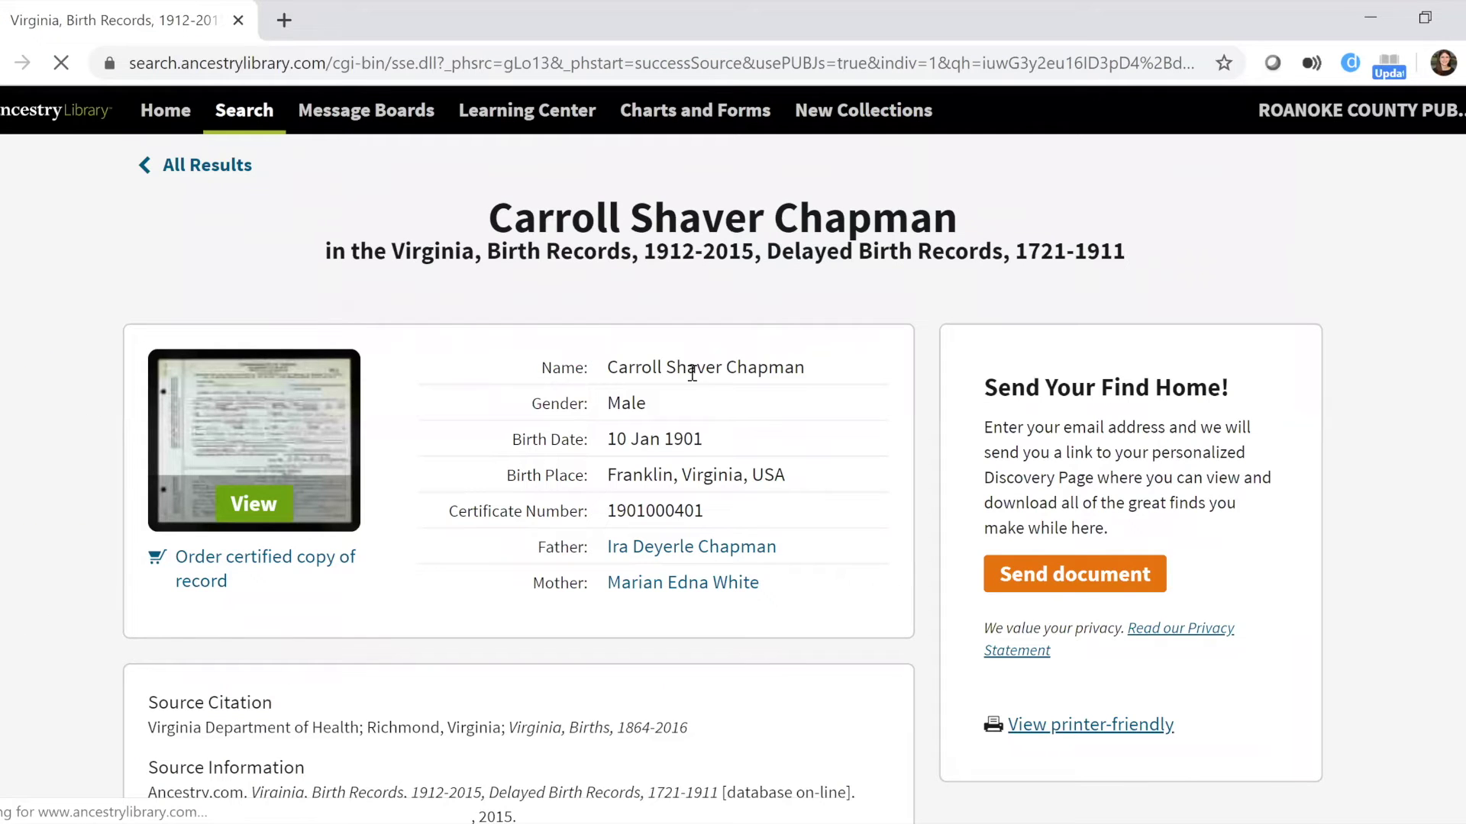
Open the scanned birth certificate image (104 of 339) from the record's thumbnail.
scroll(692, 372, down, 2)
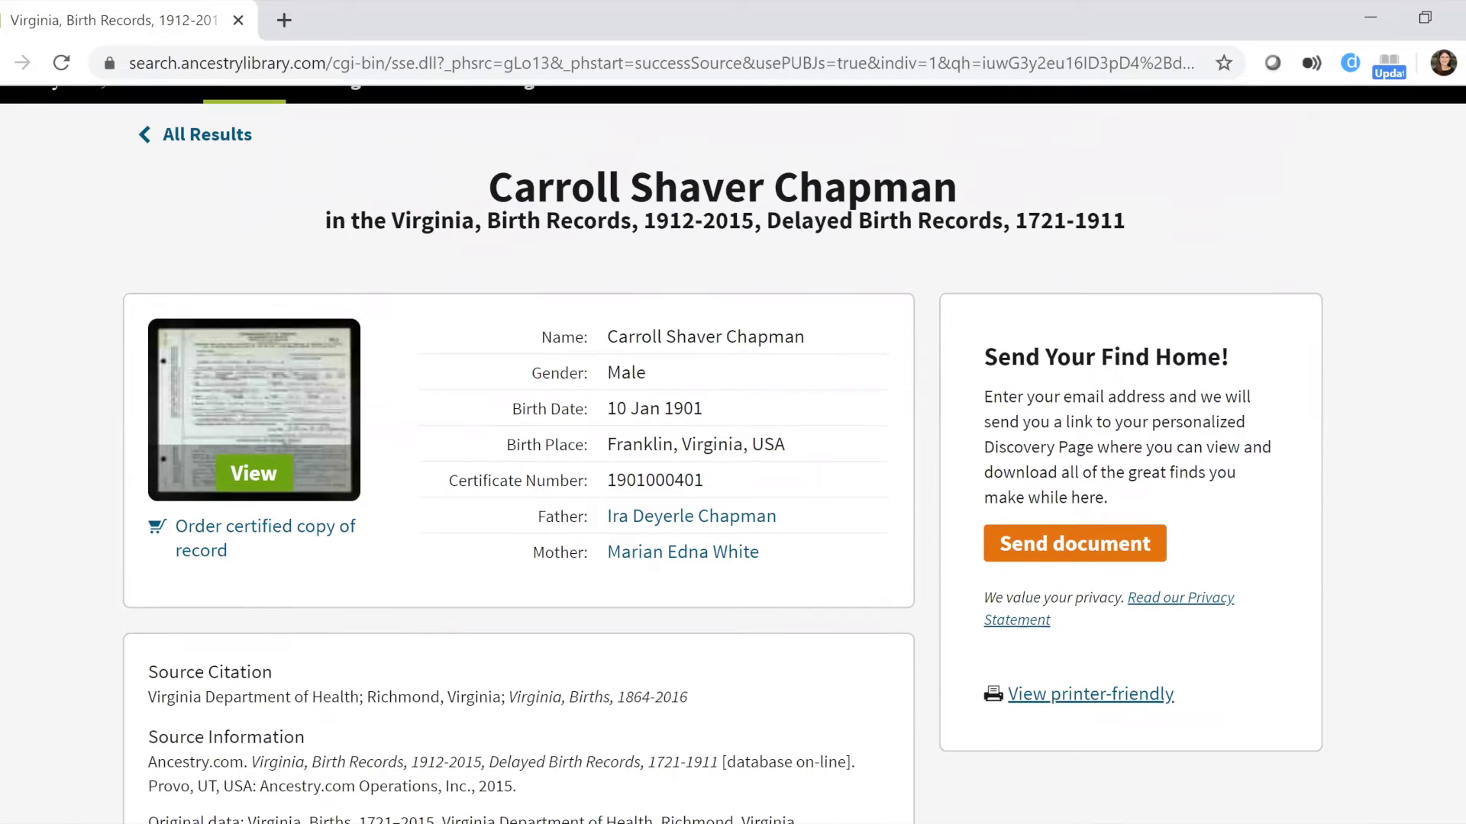
scroll(732, 455, down, 2)
scroll(733, 454, up, 2)
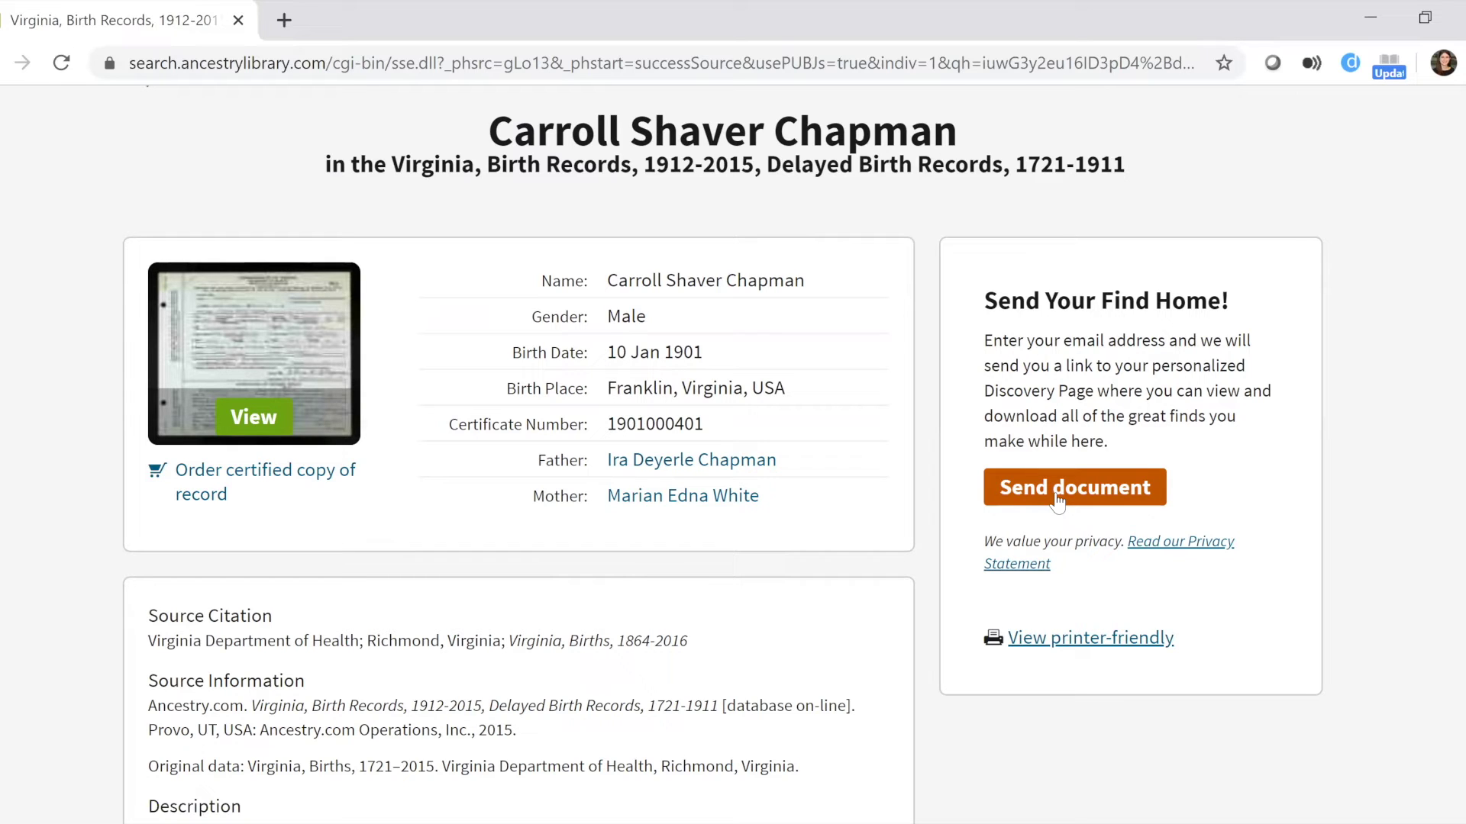
click(282, 319)
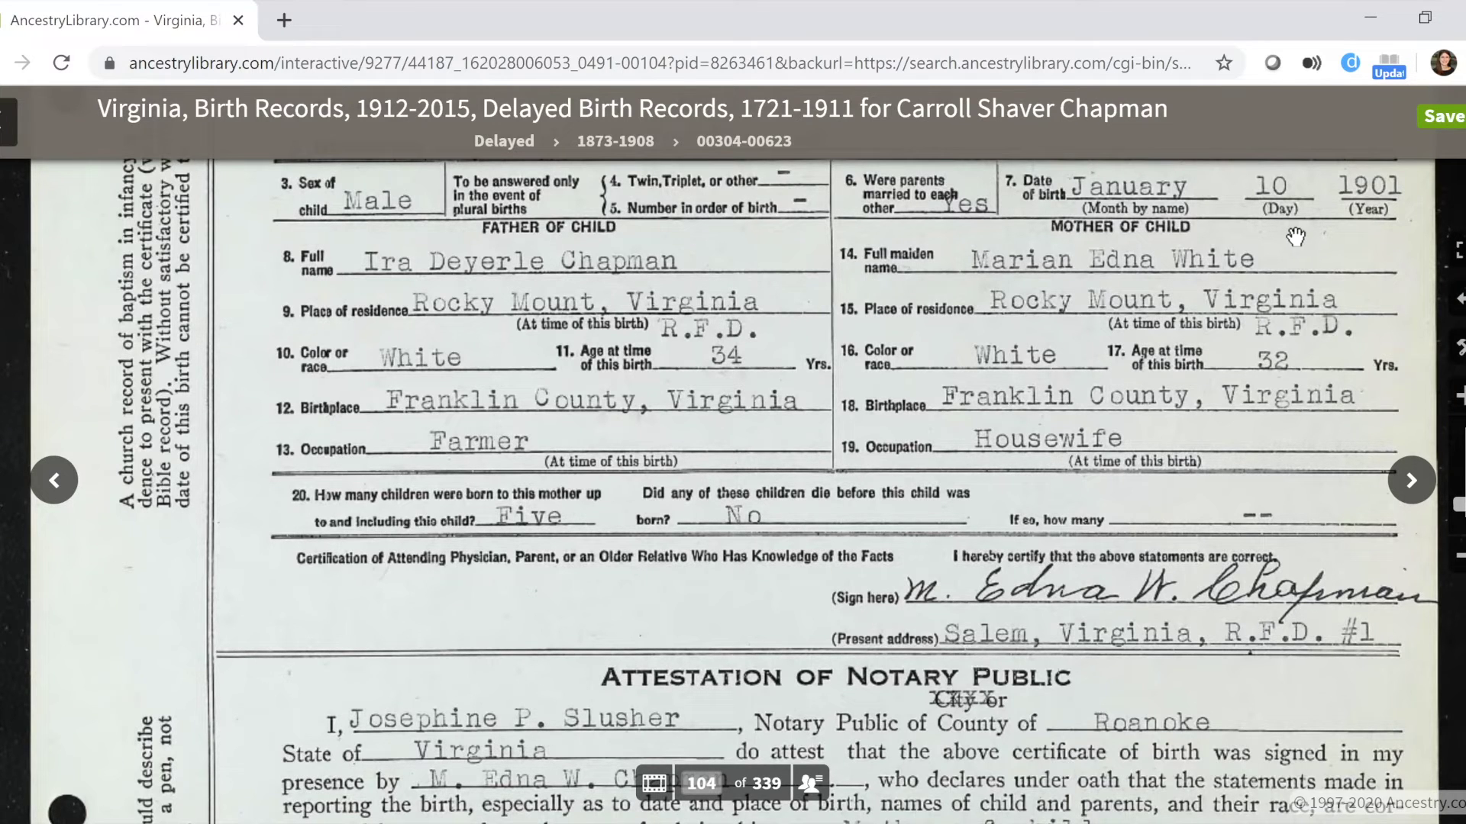
Review the image's Save options, cancel emailing it home, and return to the record page.
click(1442, 116)
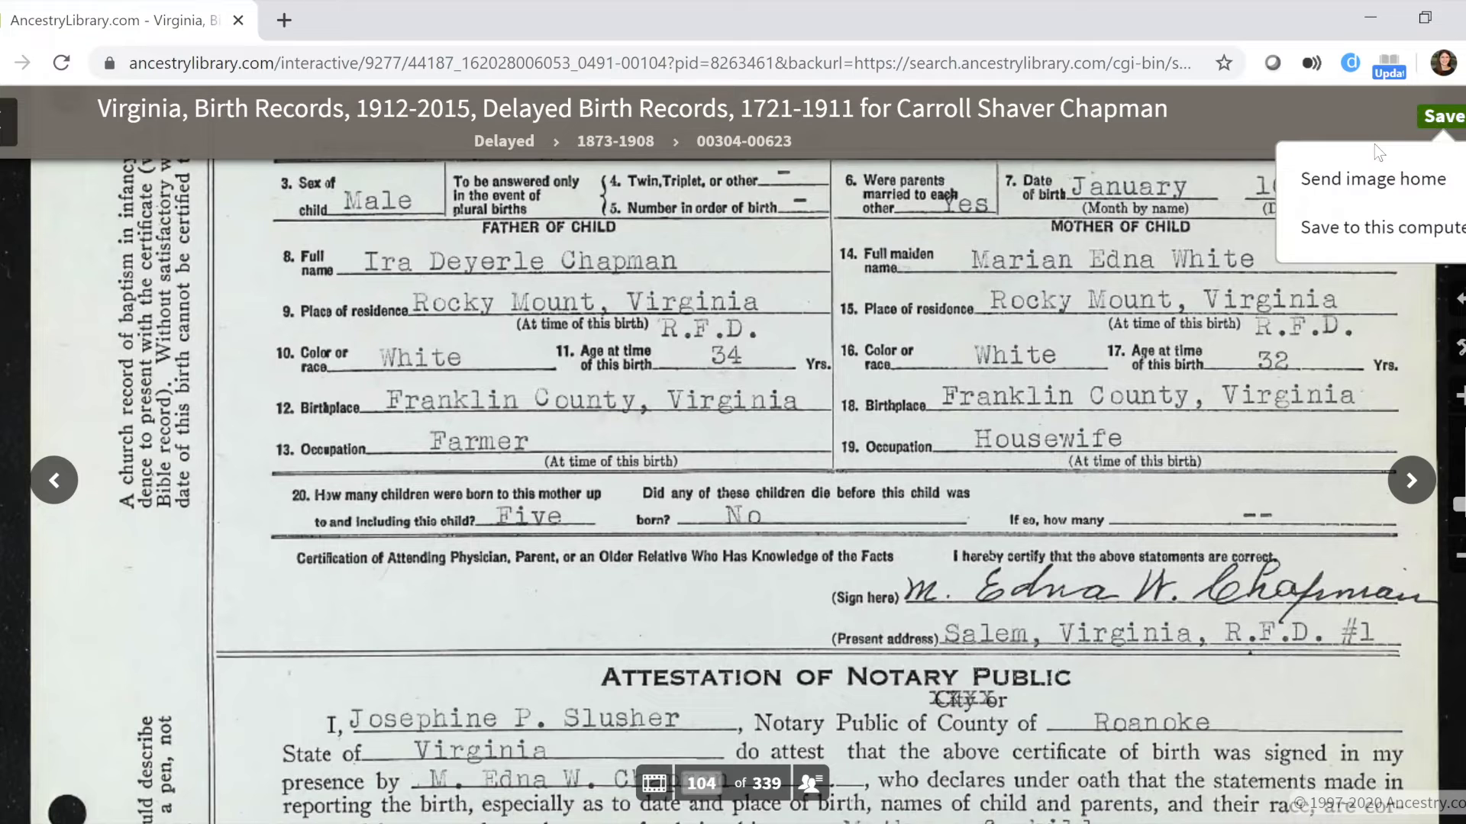
click(1326, 180)
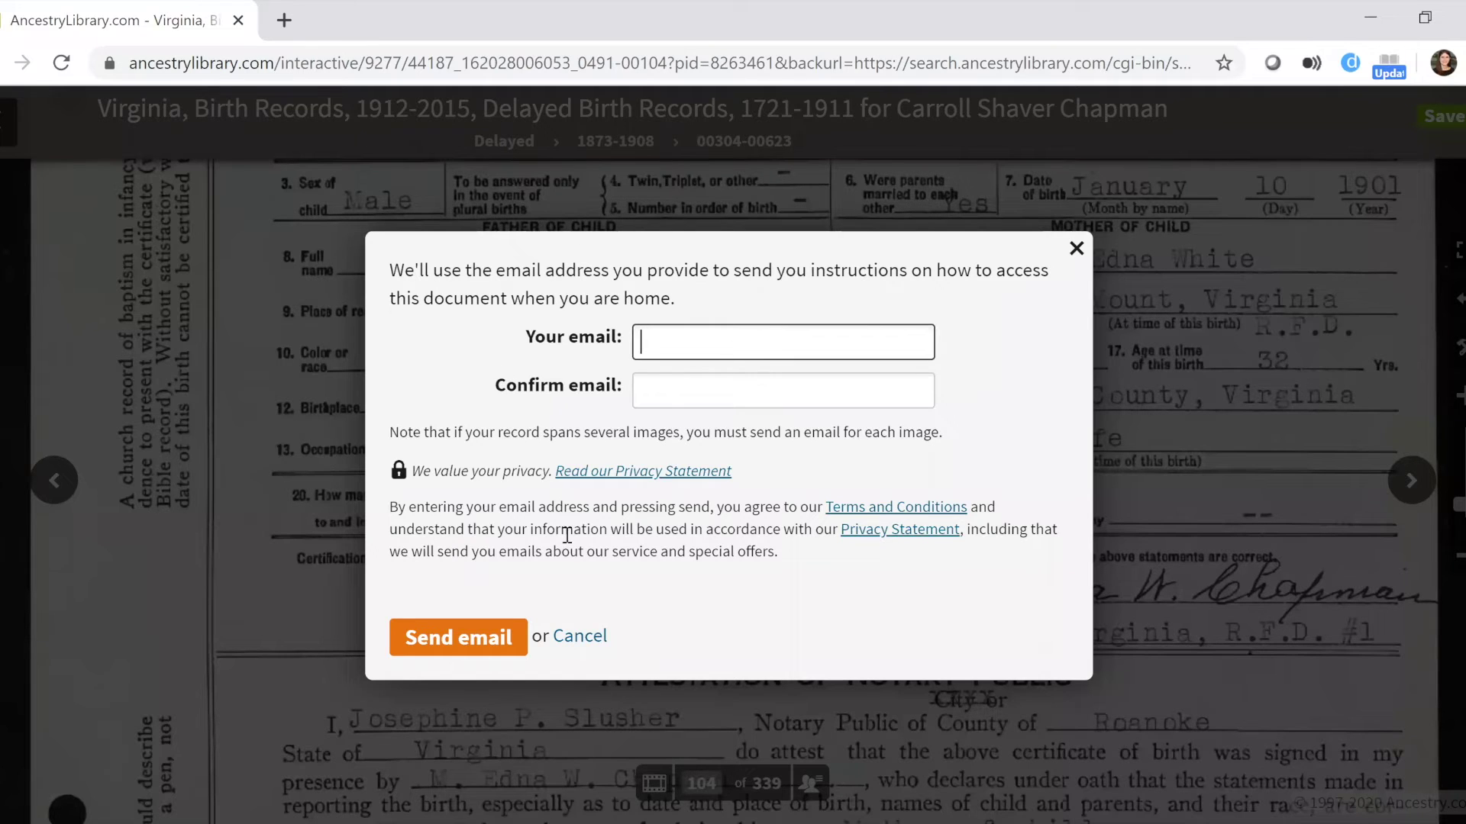
click(1075, 249)
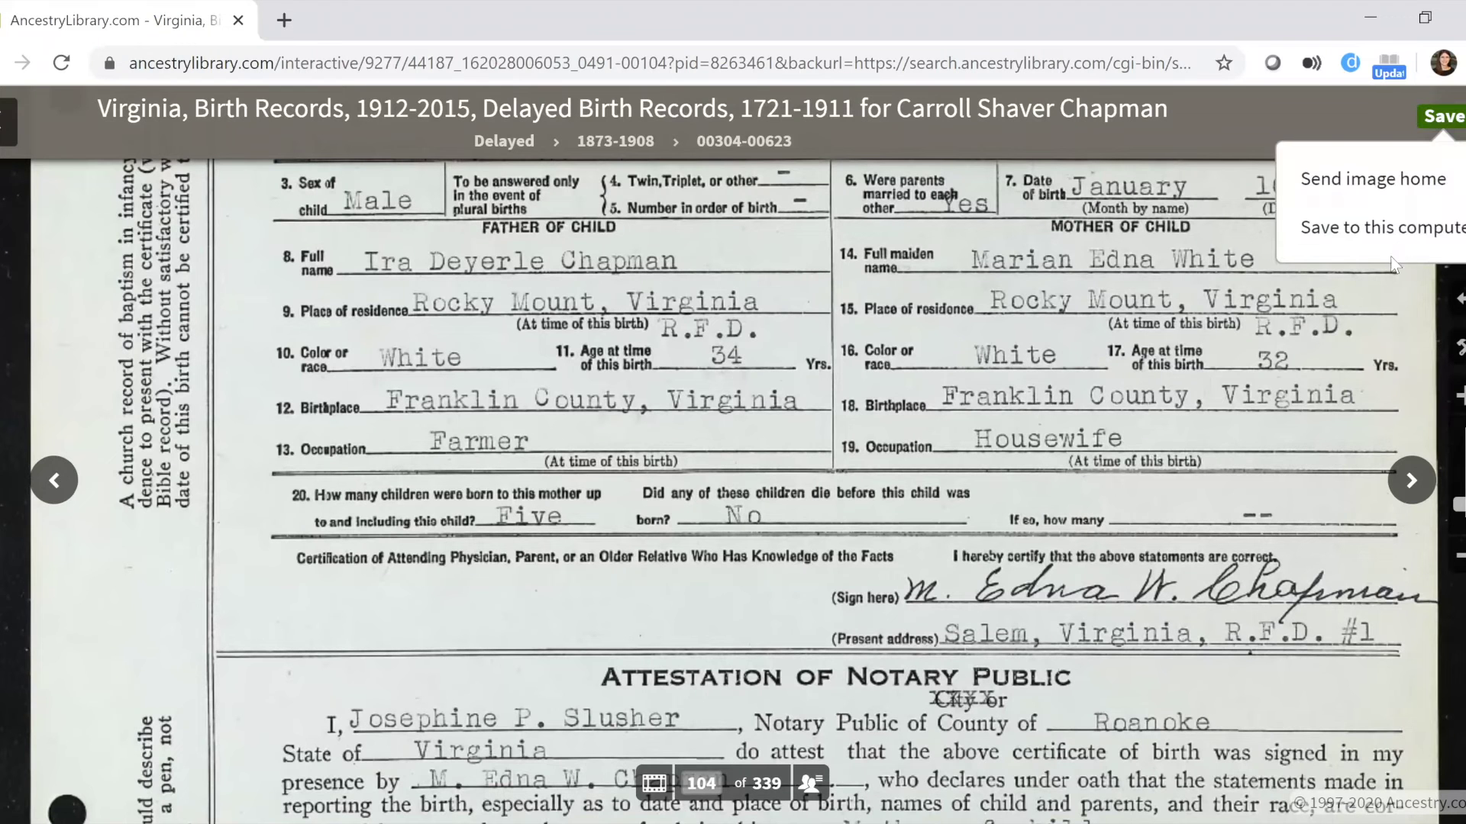
key(alt+Left)
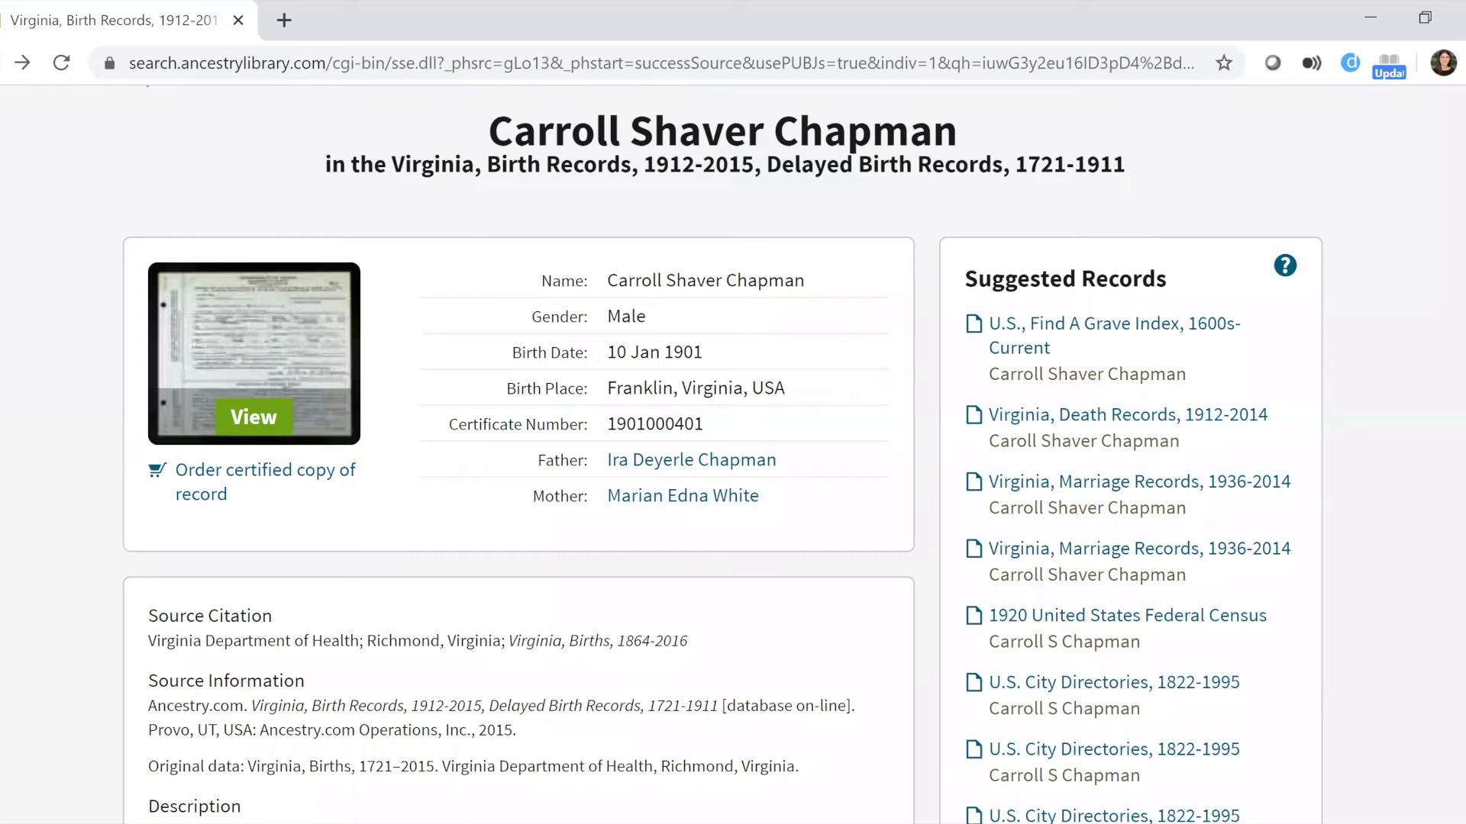
Go back from the individual birth record to the Virginia, Birth Records, 1912-2015 search form.
scroll(733, 458, up, 1)
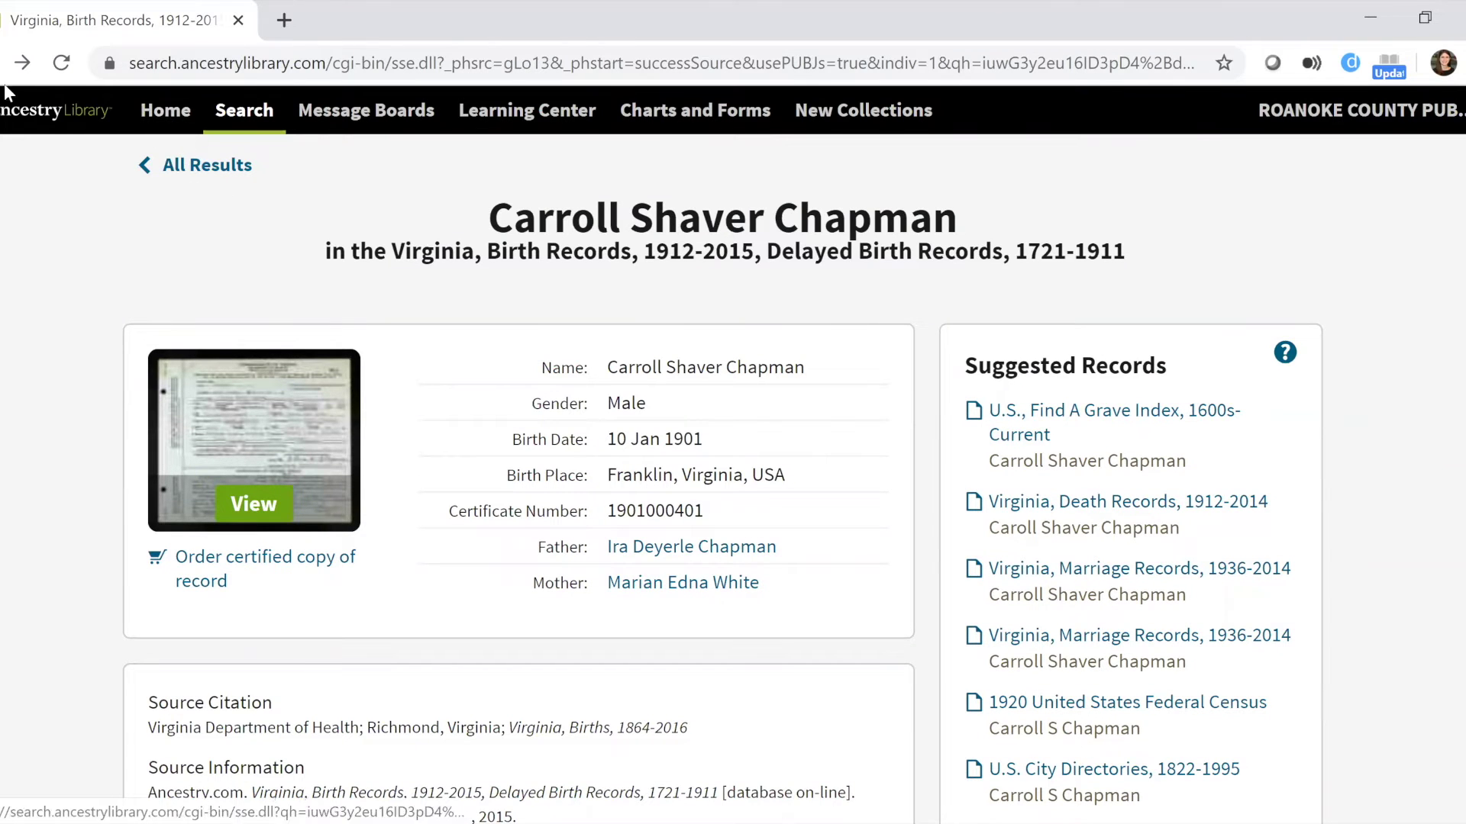
click(3, 63)
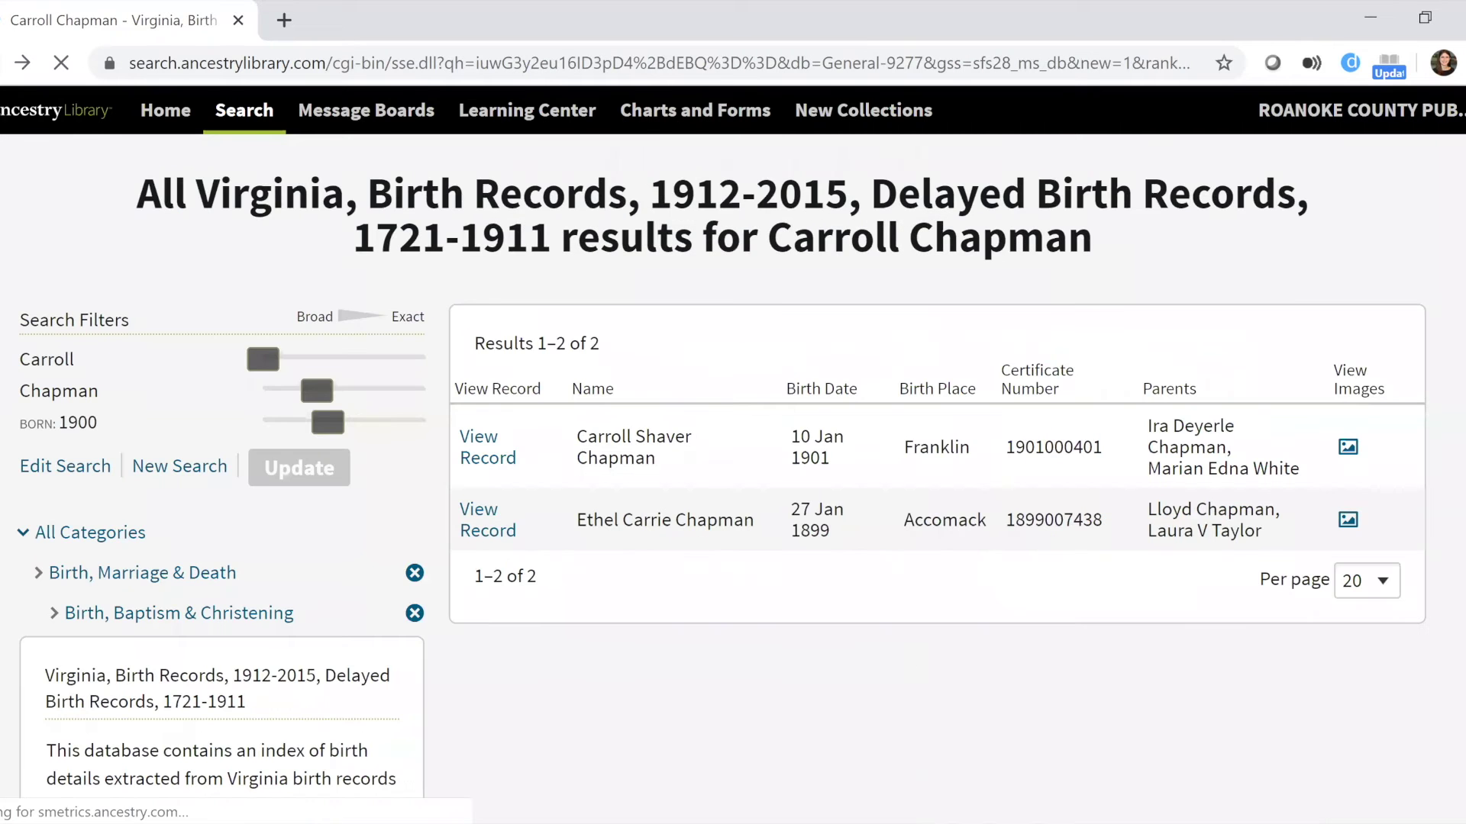
click(4, 62)
Return to the main historical records search page and dismiss the enlarged collections map.
click(3, 62)
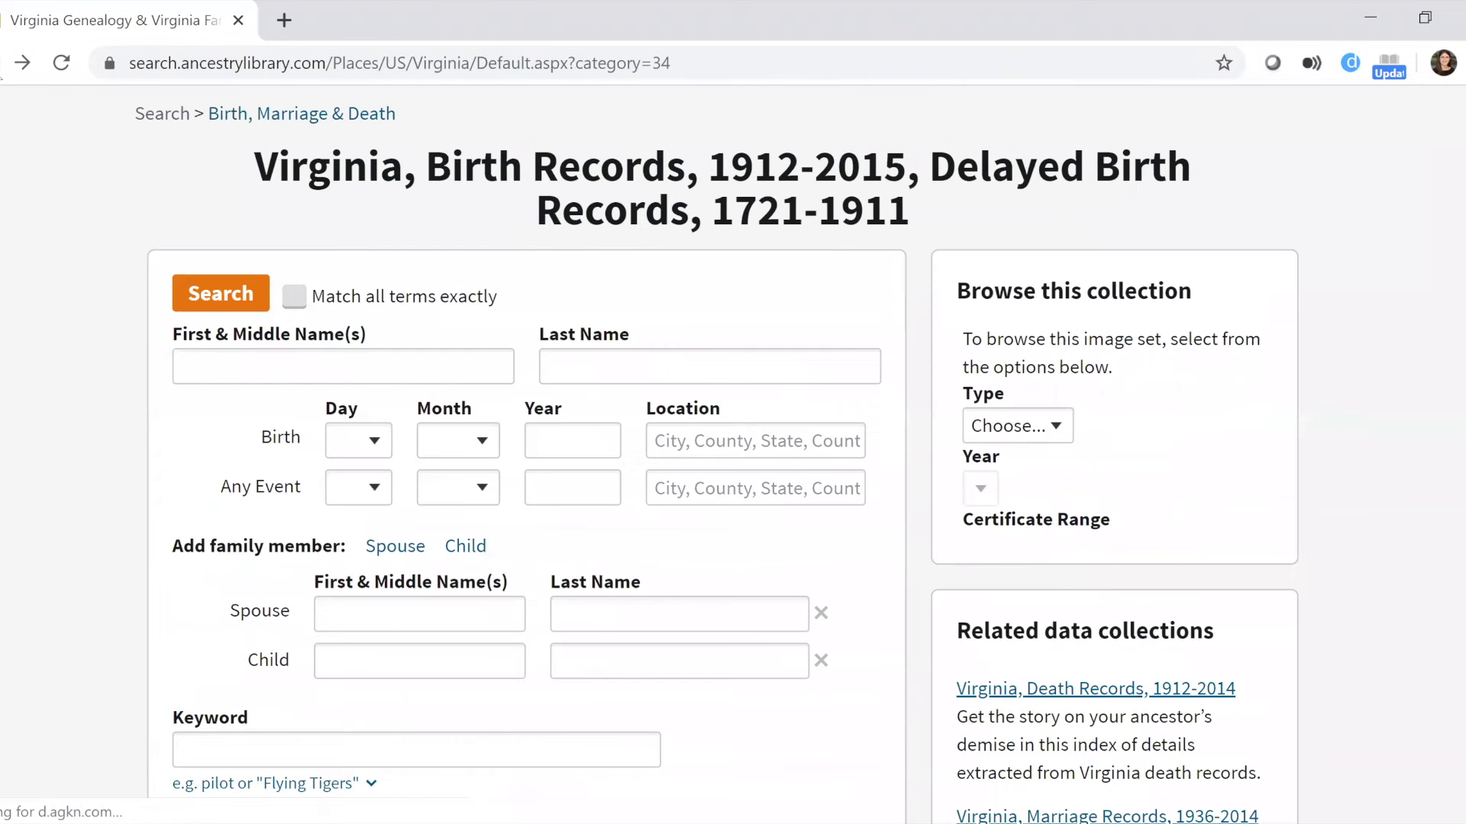
click(3, 62)
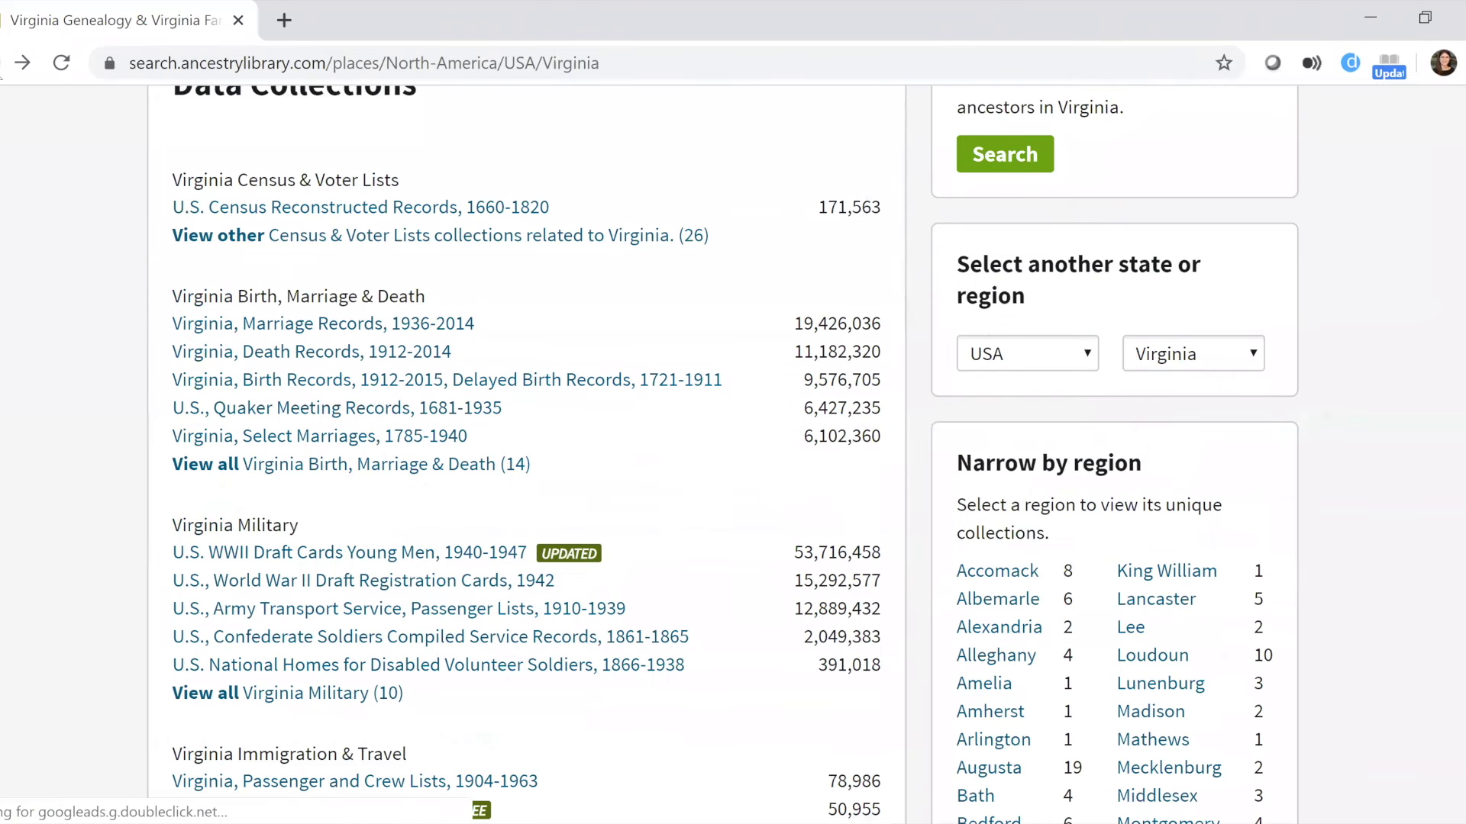
click(3, 63)
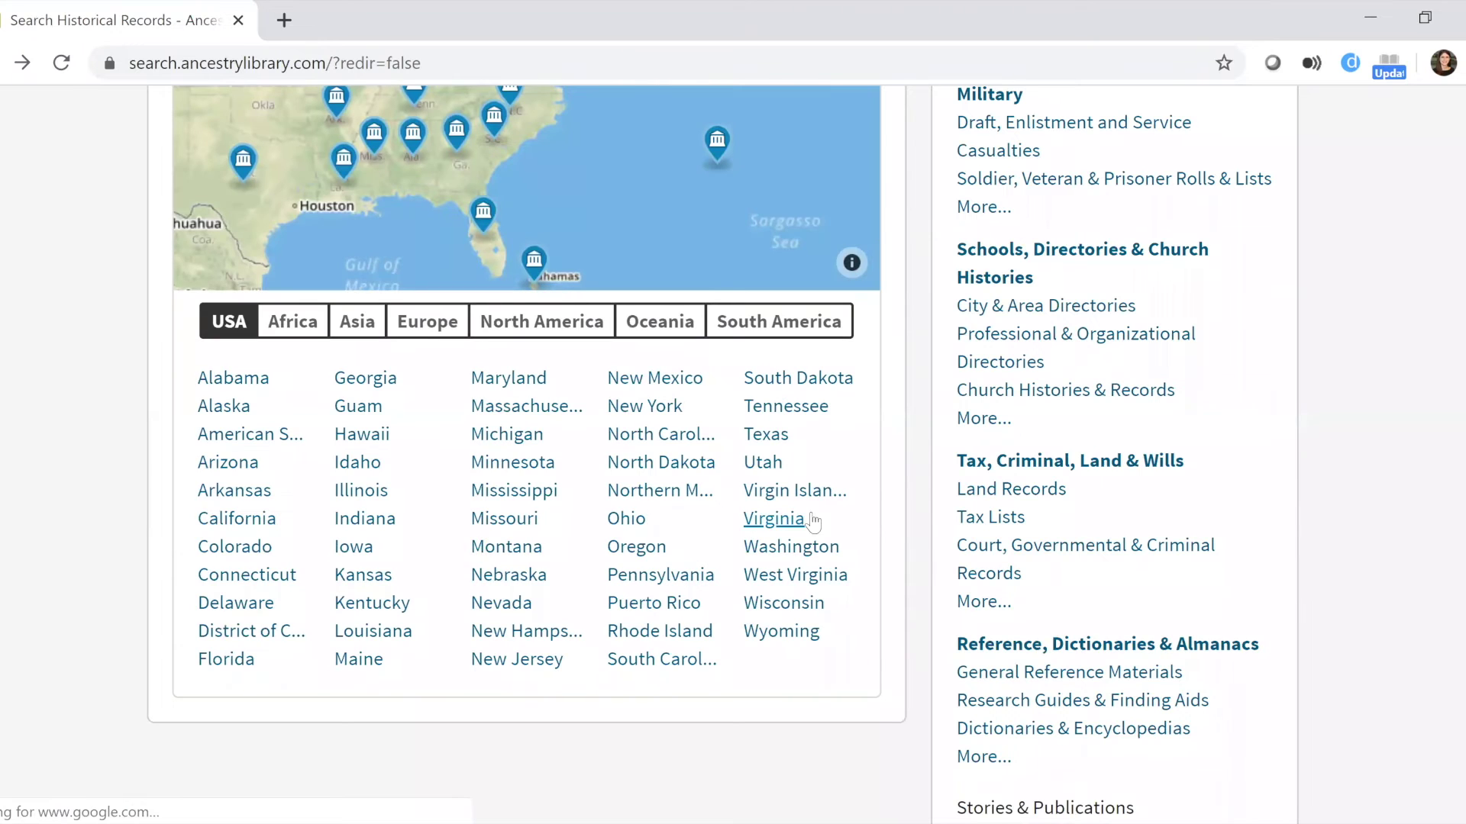
click(774, 518)
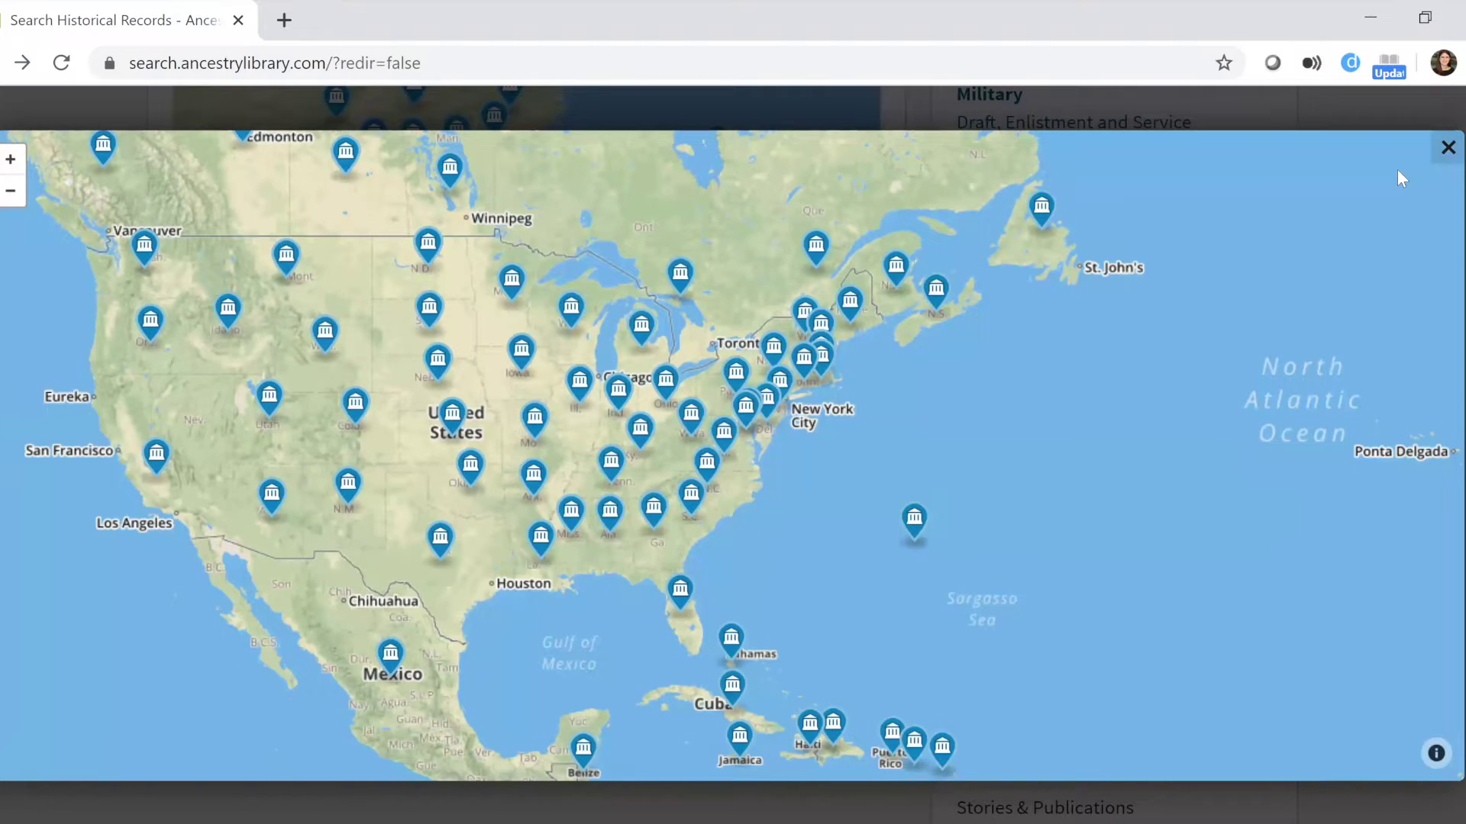
click(1445, 153)
click(776, 508)
Open Virginia's records page and scroll its categories down to Schools, Directories & Church Histories.
click(1009, 220)
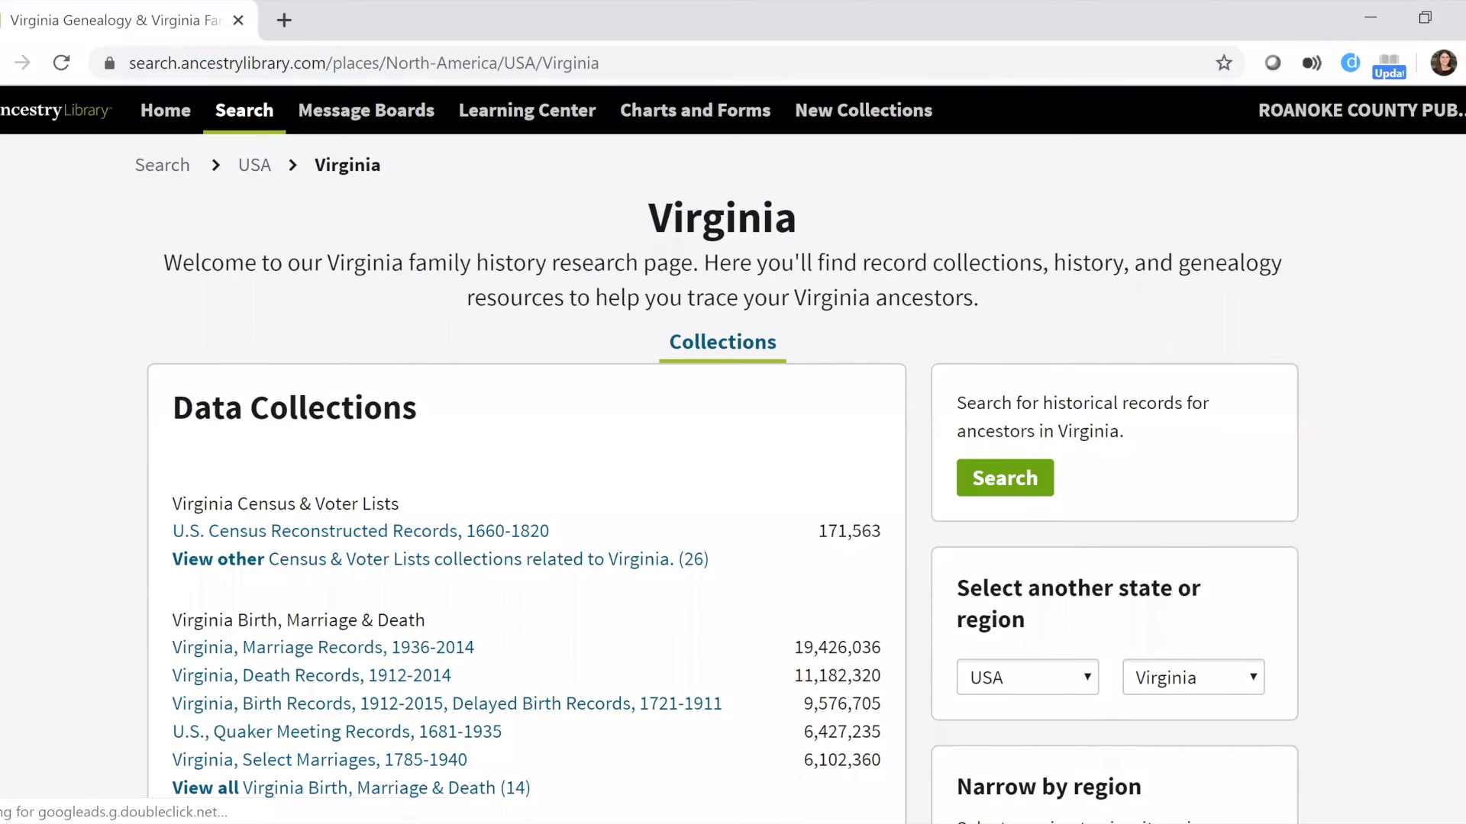
scroll(733, 454, down, 10)
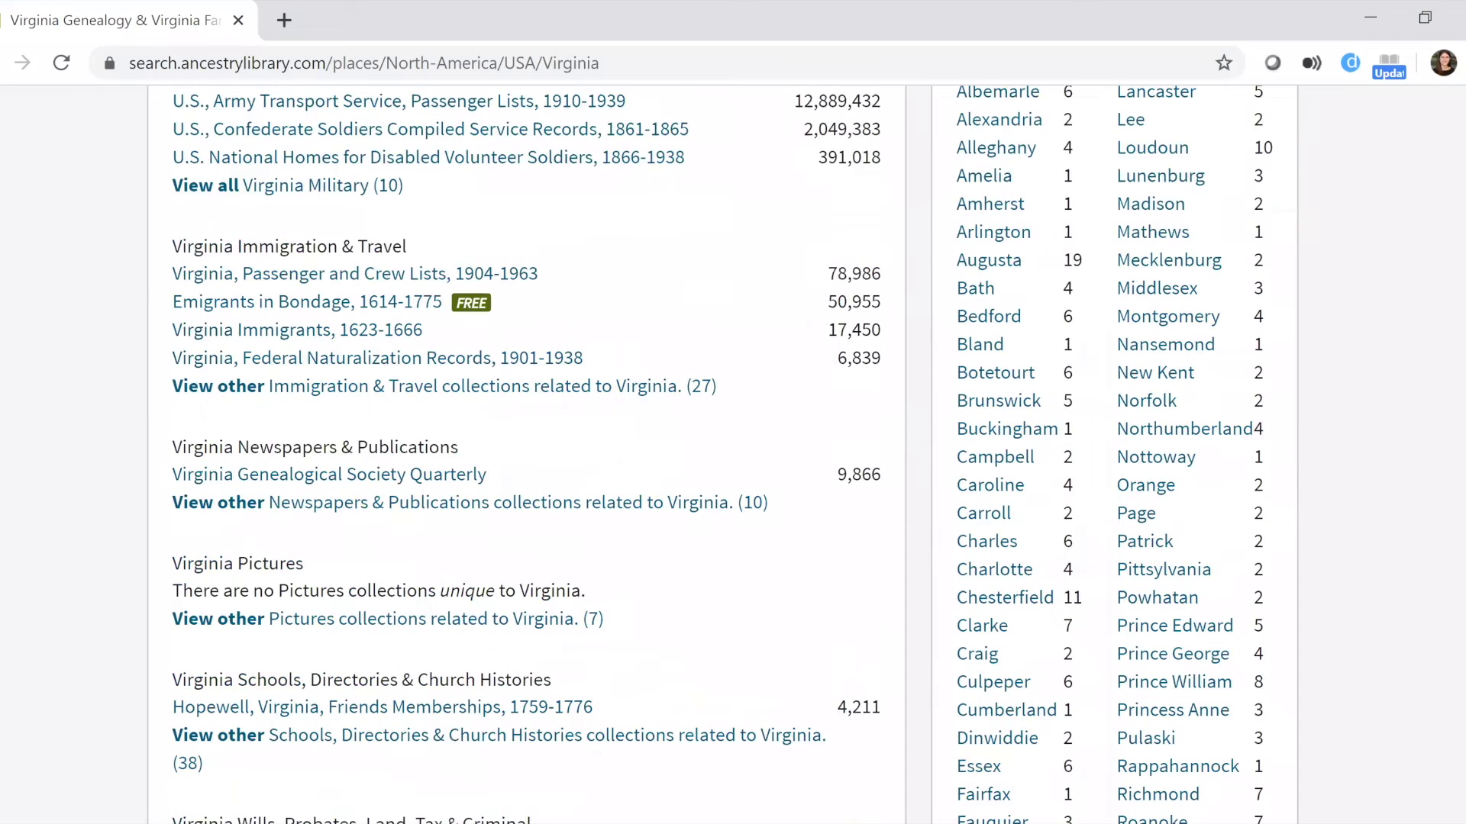
scroll(732, 454, down, 1)
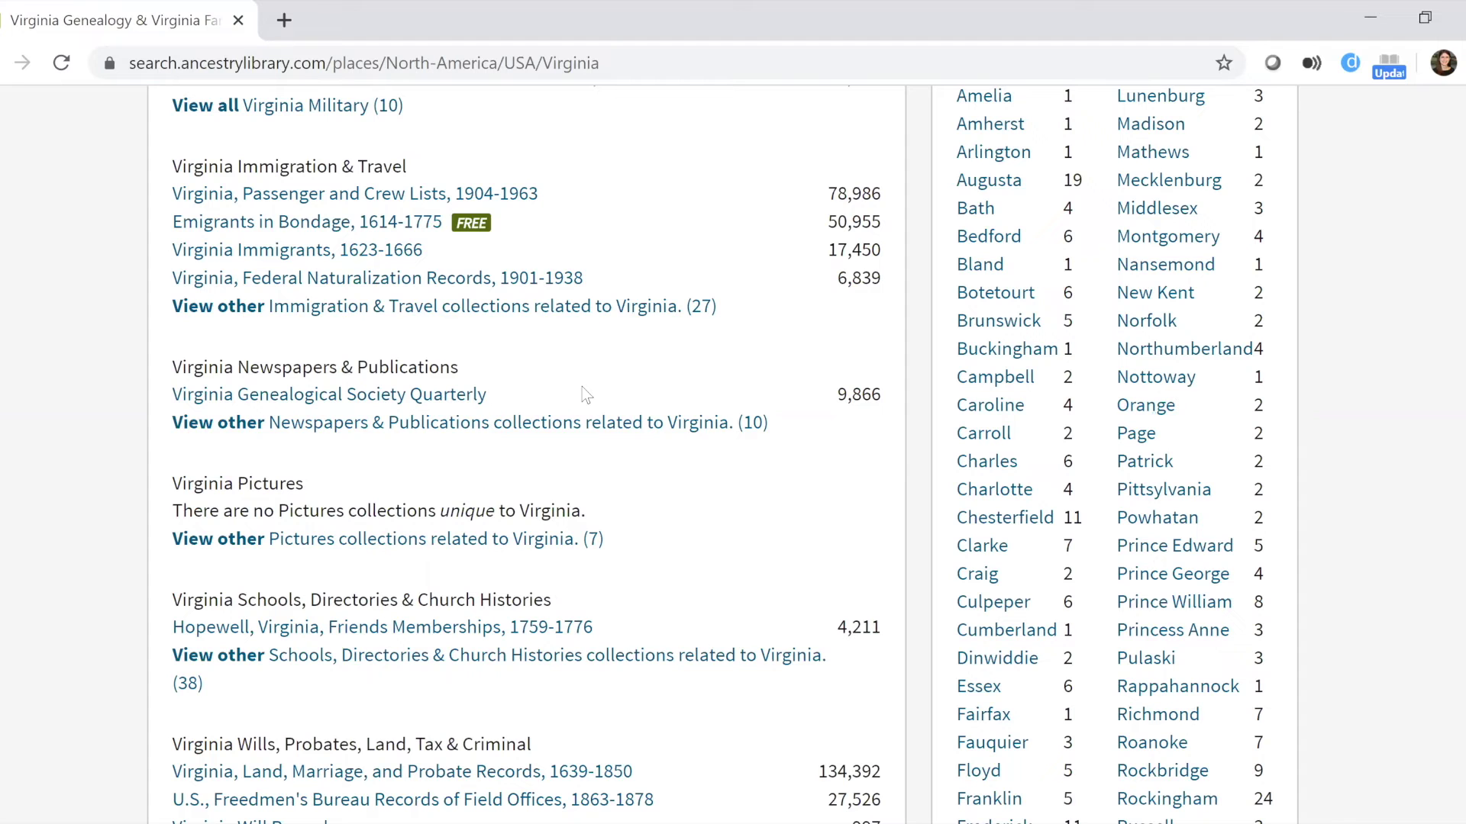
scroll(297, 638, down, 3)
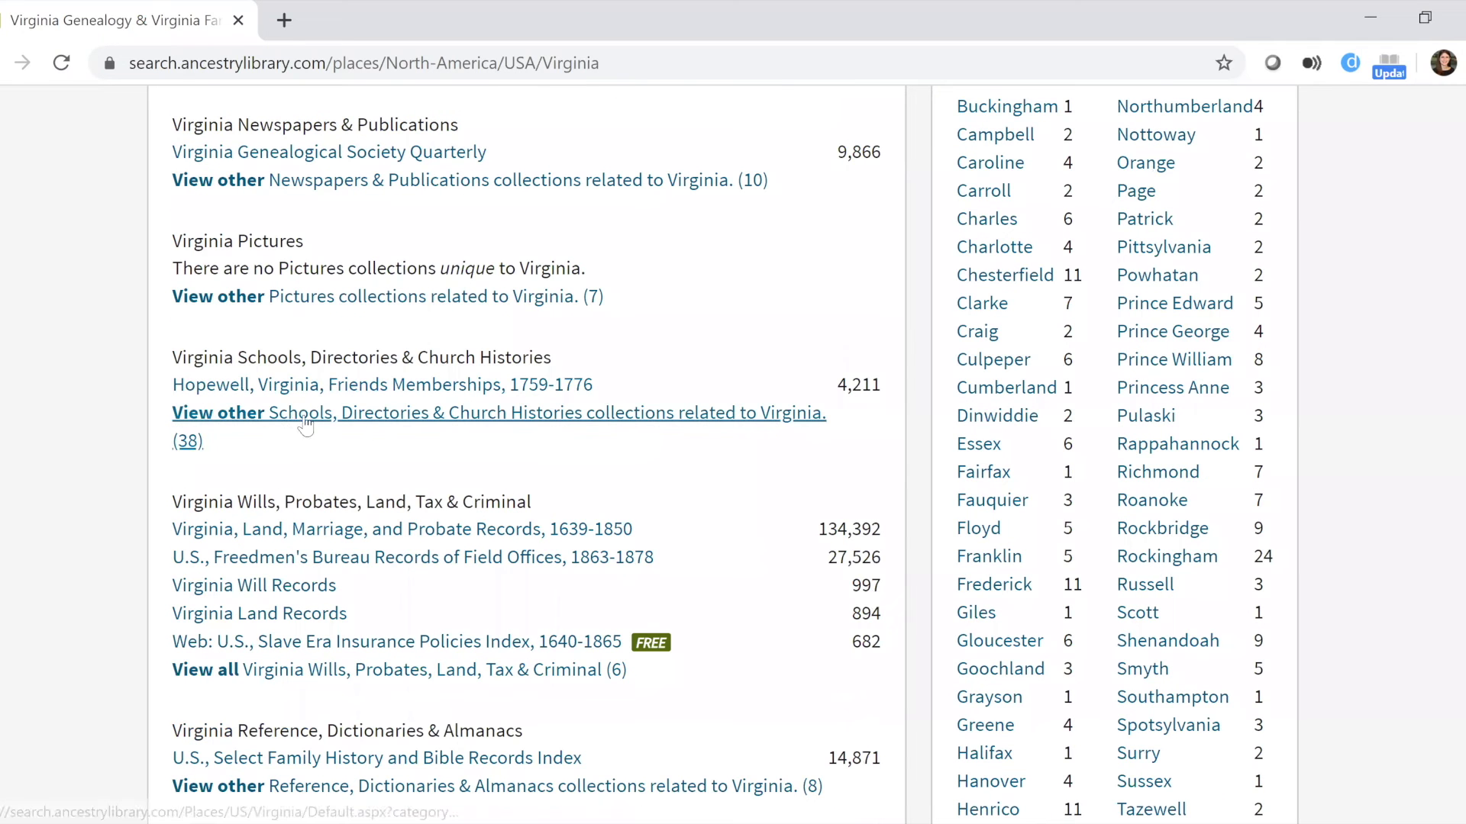
click(304, 420)
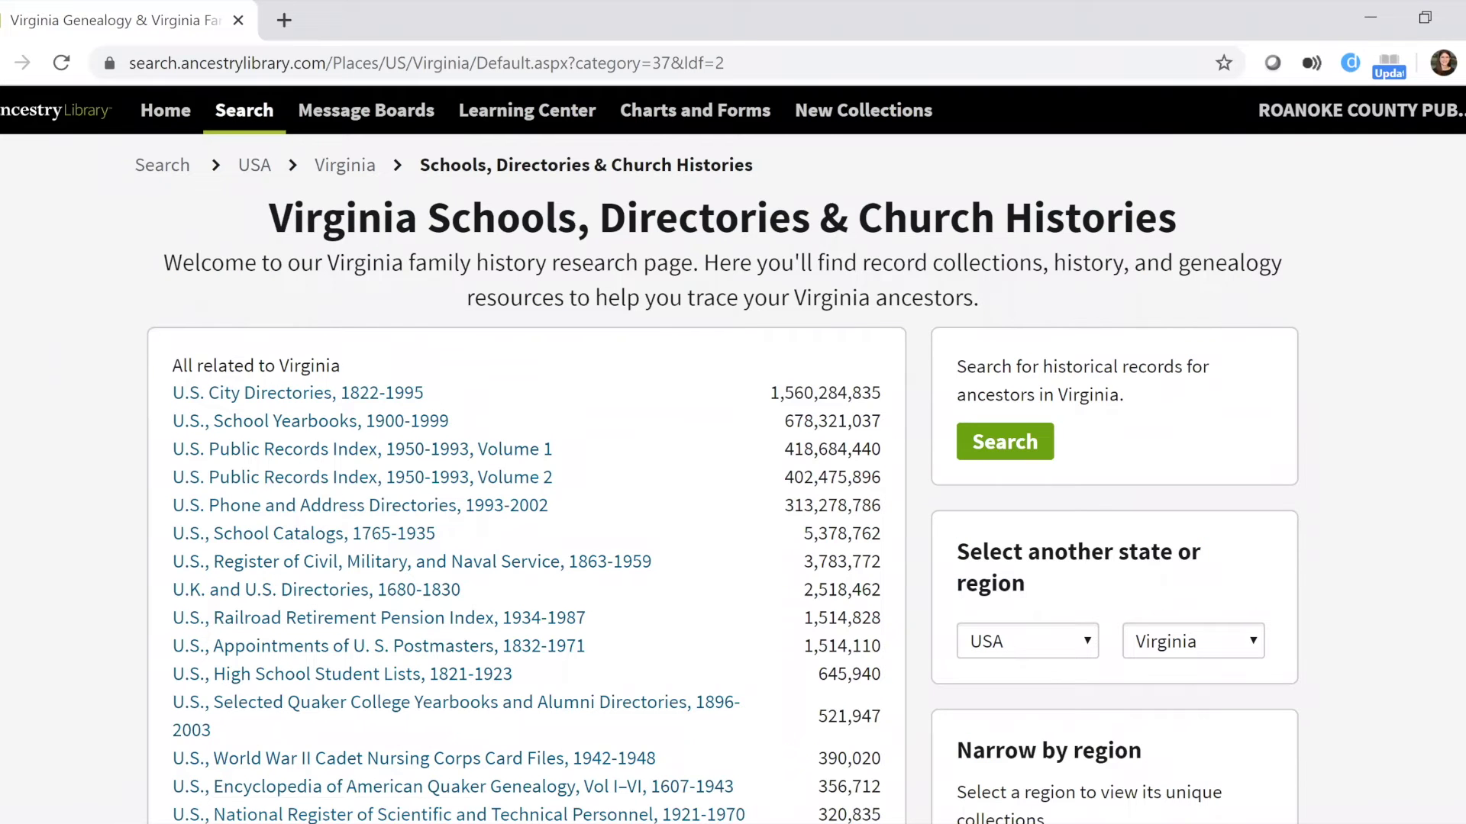
click(358, 430)
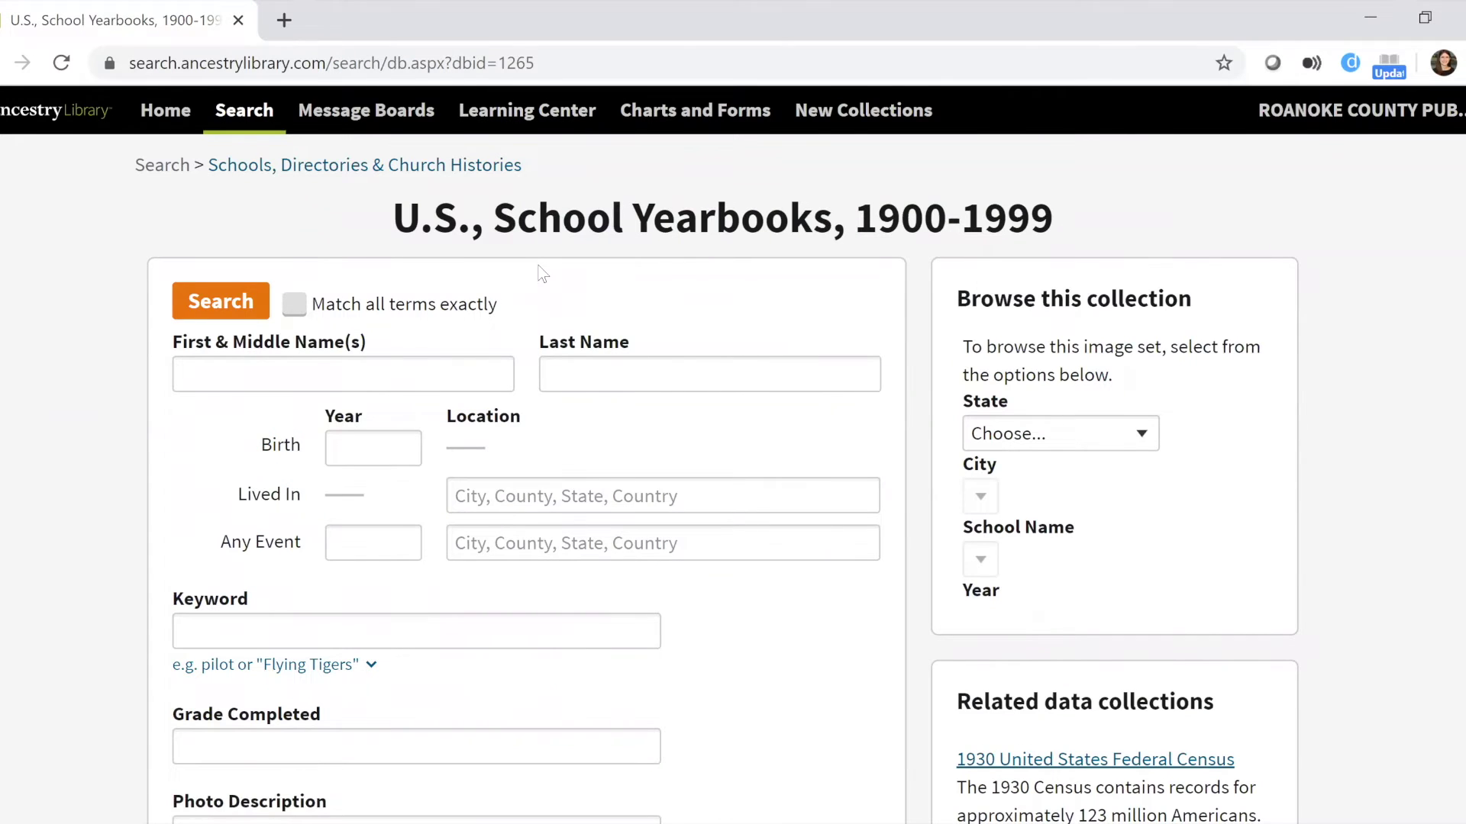
scroll(488, 254, down, 2)
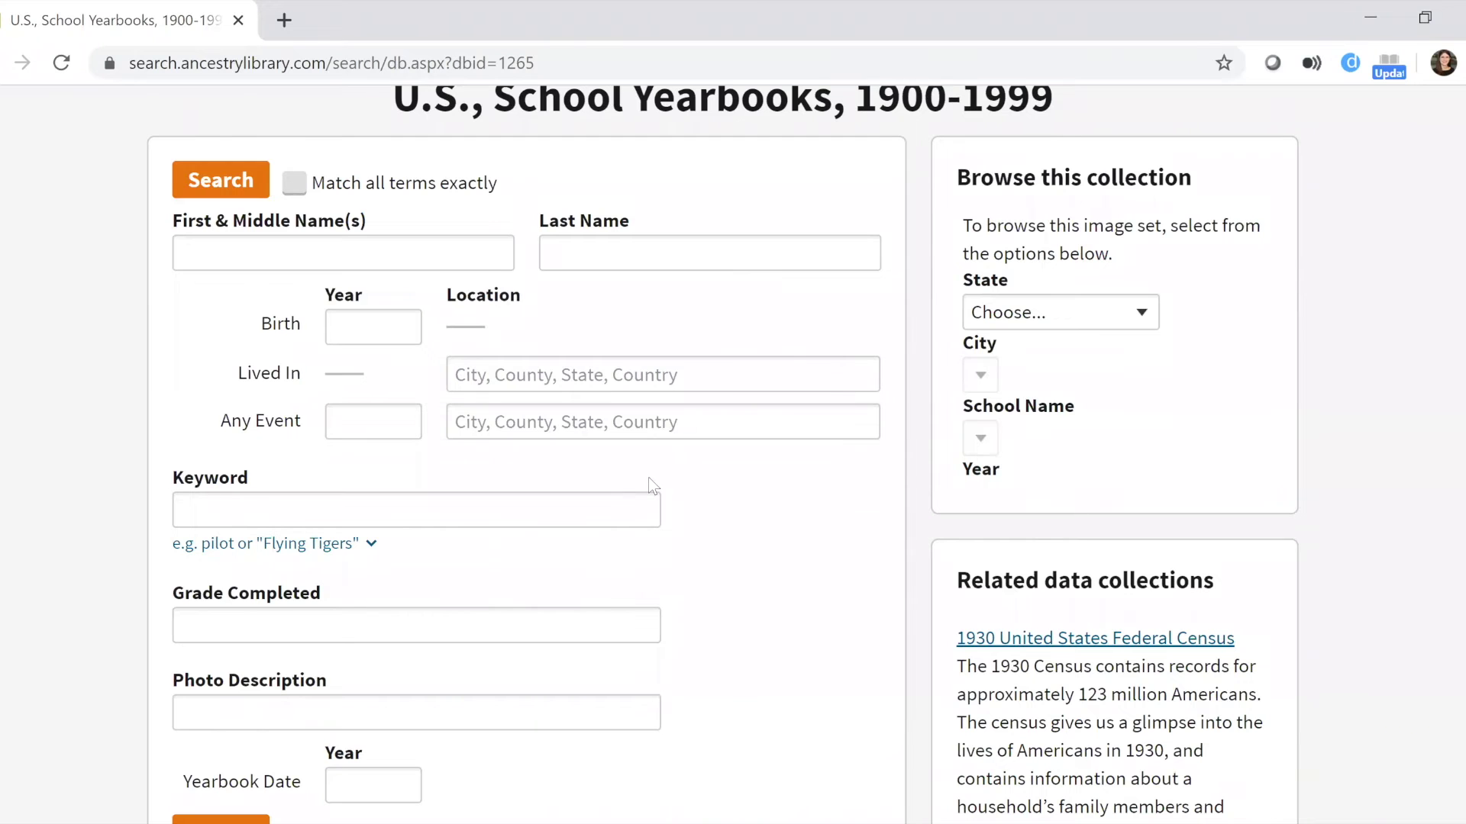
scroll(517, 527, down, 2)
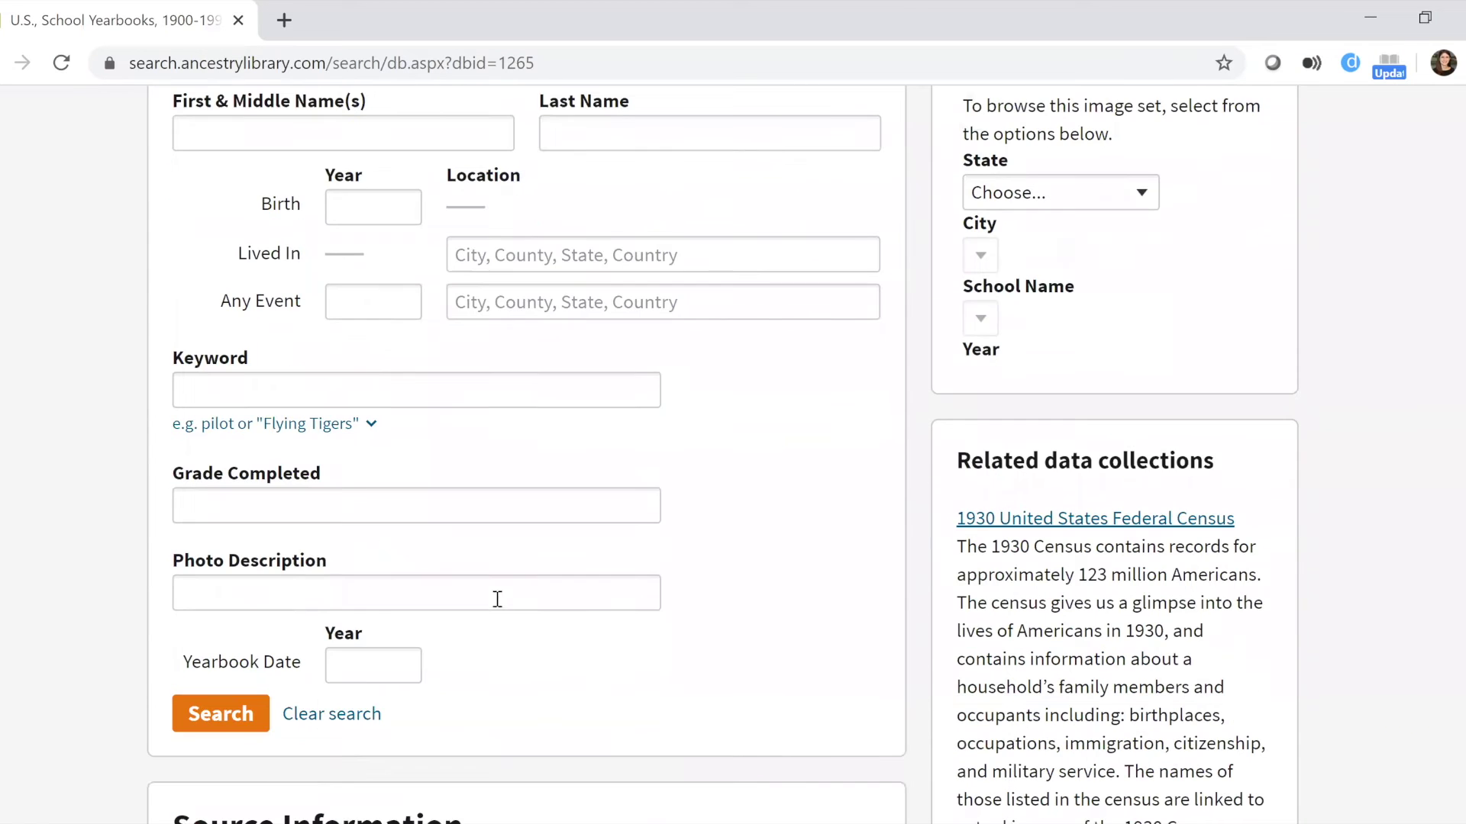
scroll(500, 592, down, 4)
scroll(503, 535, up, 4)
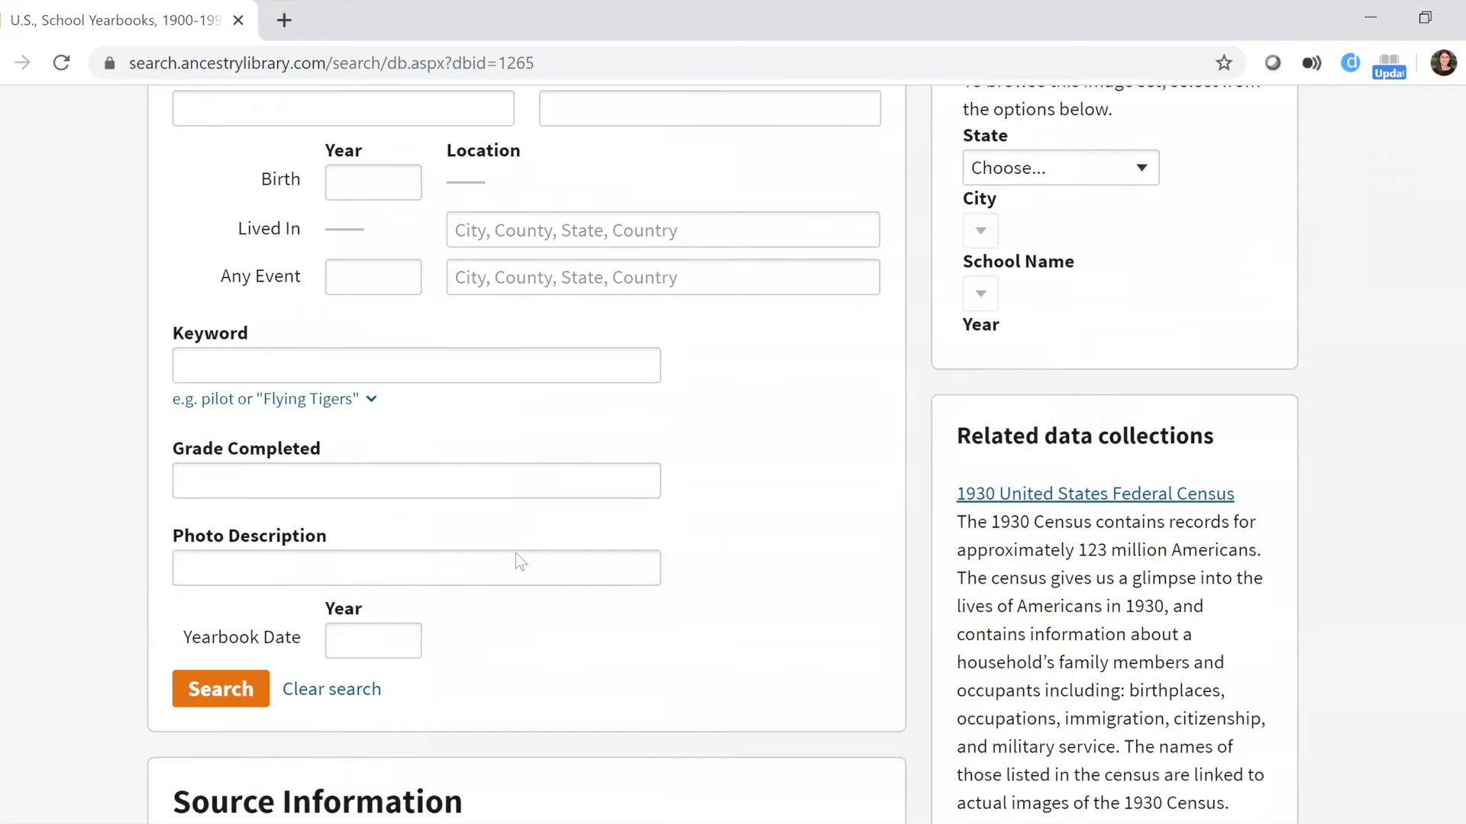
scroll(625, 339, up, 5)
scroll(687, 305, down, 12)
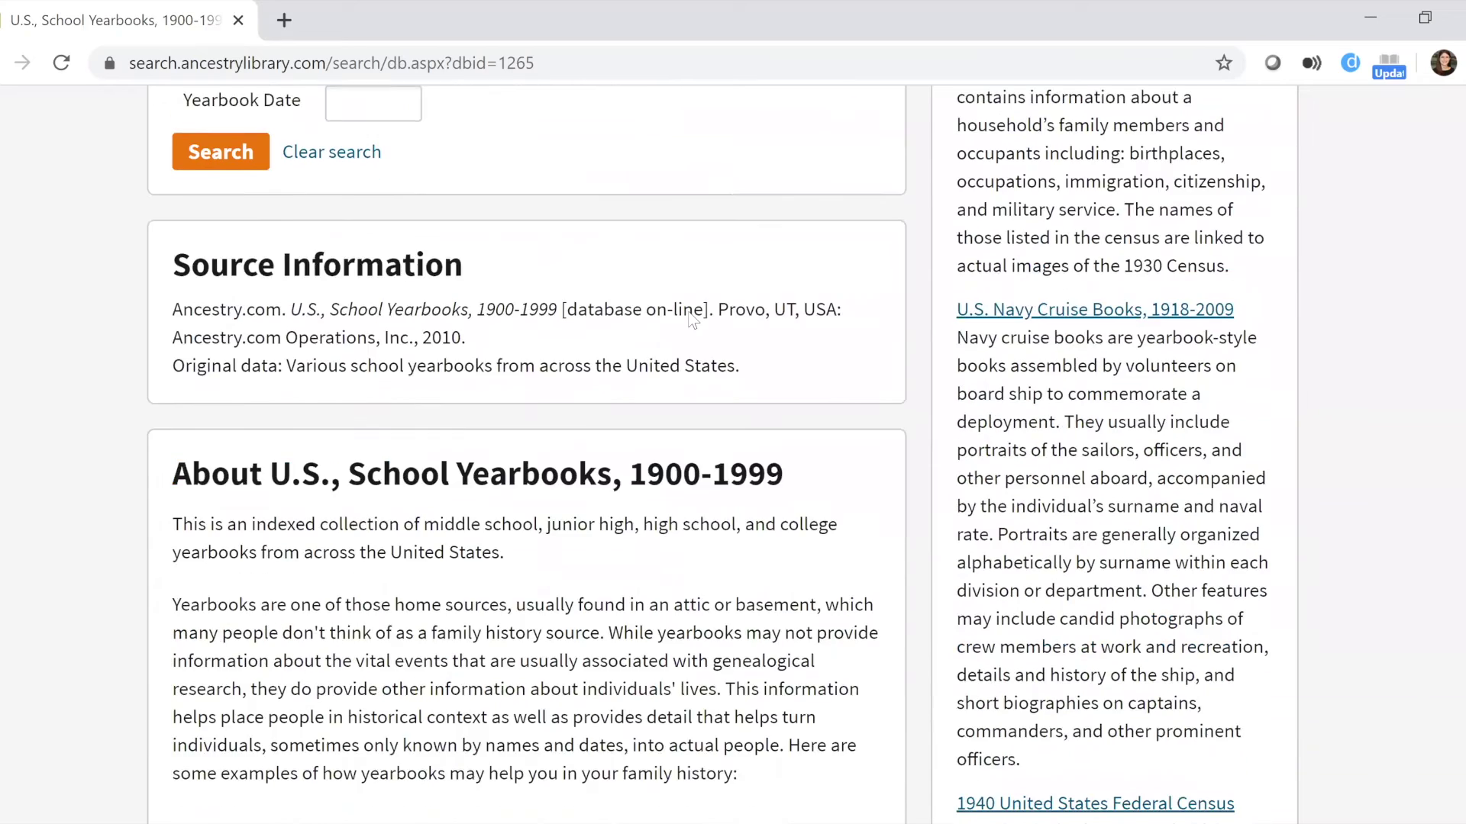
scroll(691, 319, down, 3)
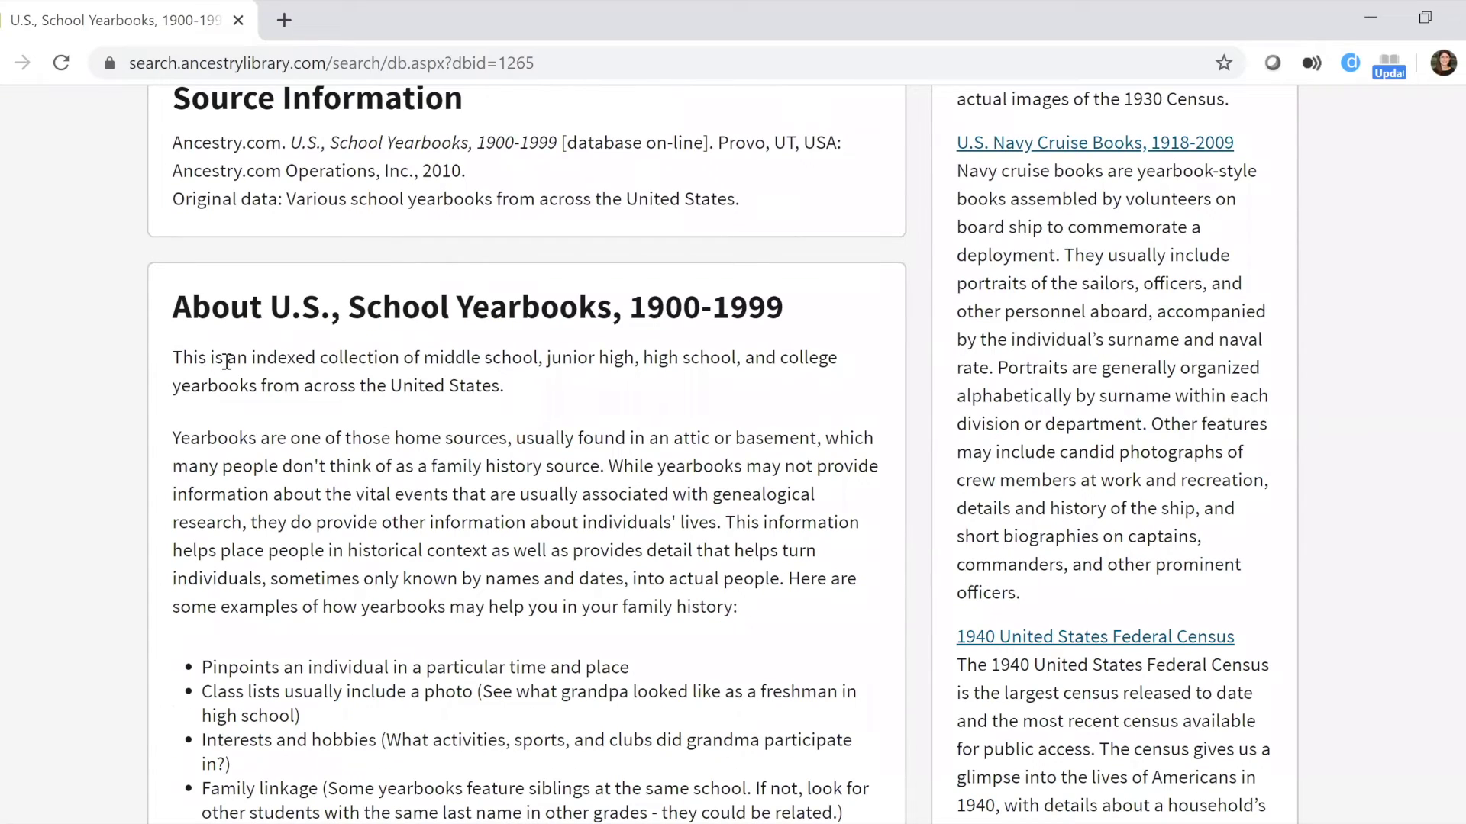
scroll(227, 361, down, 4)
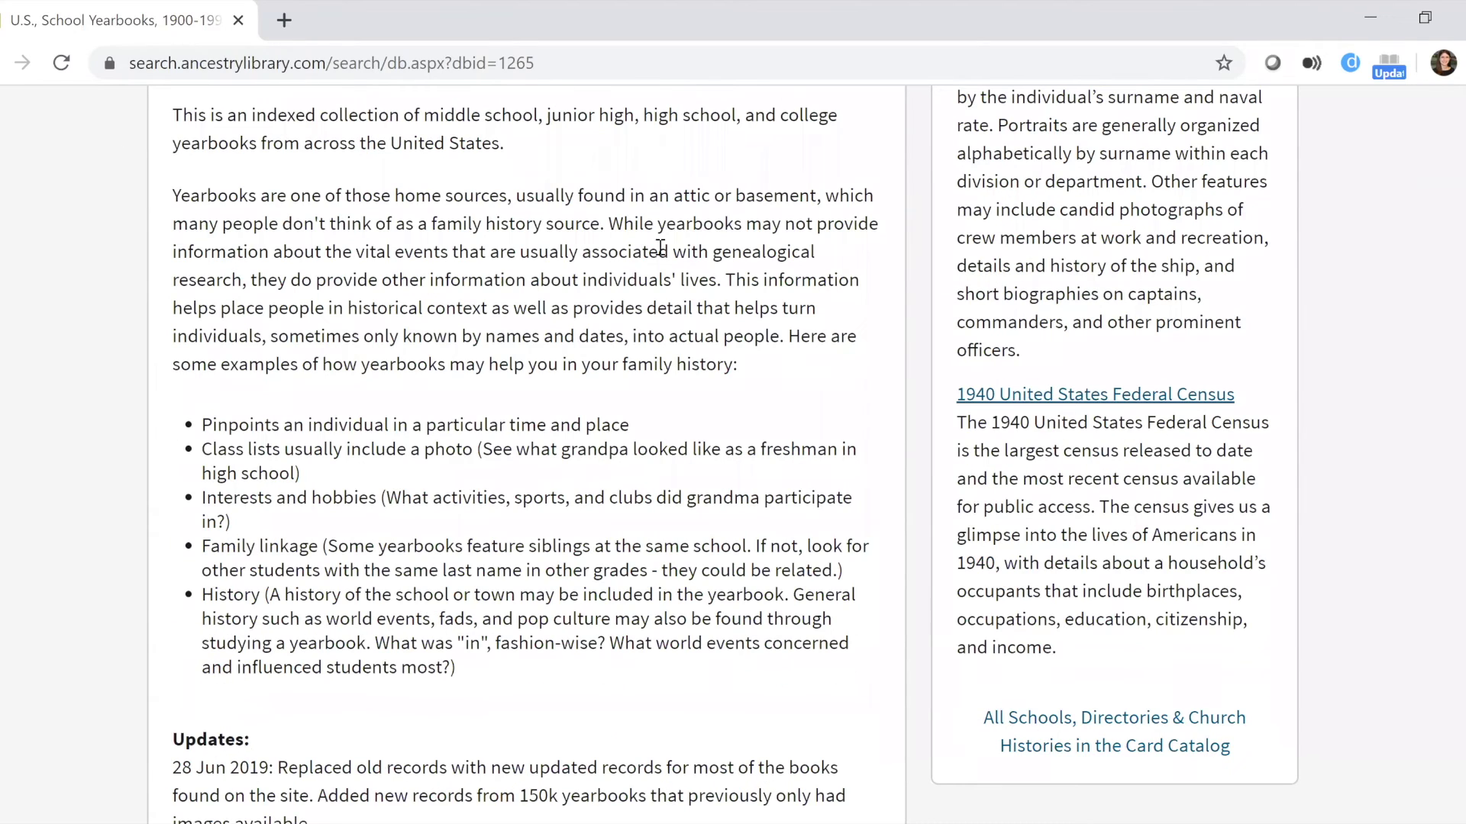
scroll(733, 458, down, 6)
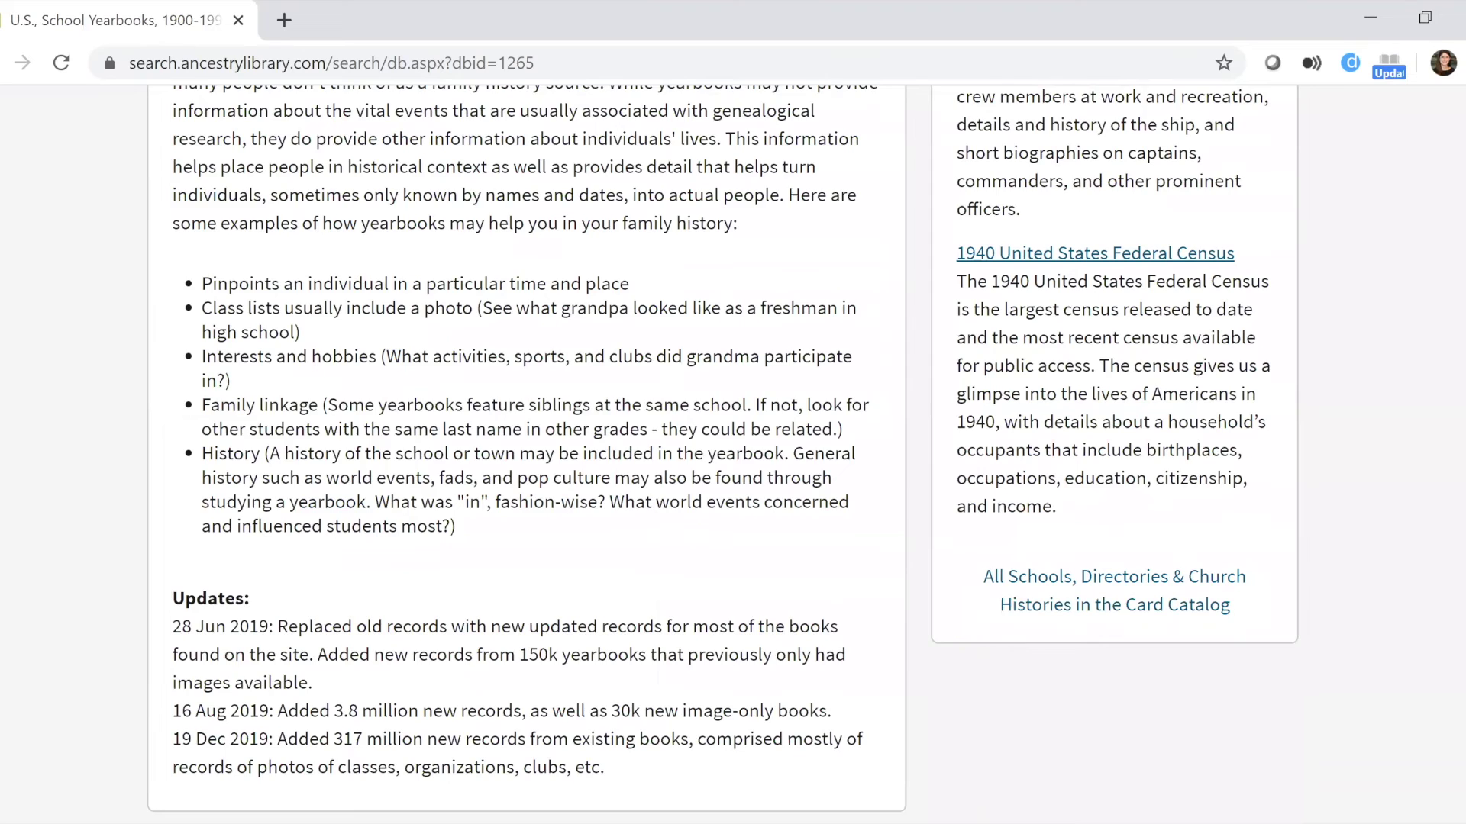
key(Home)
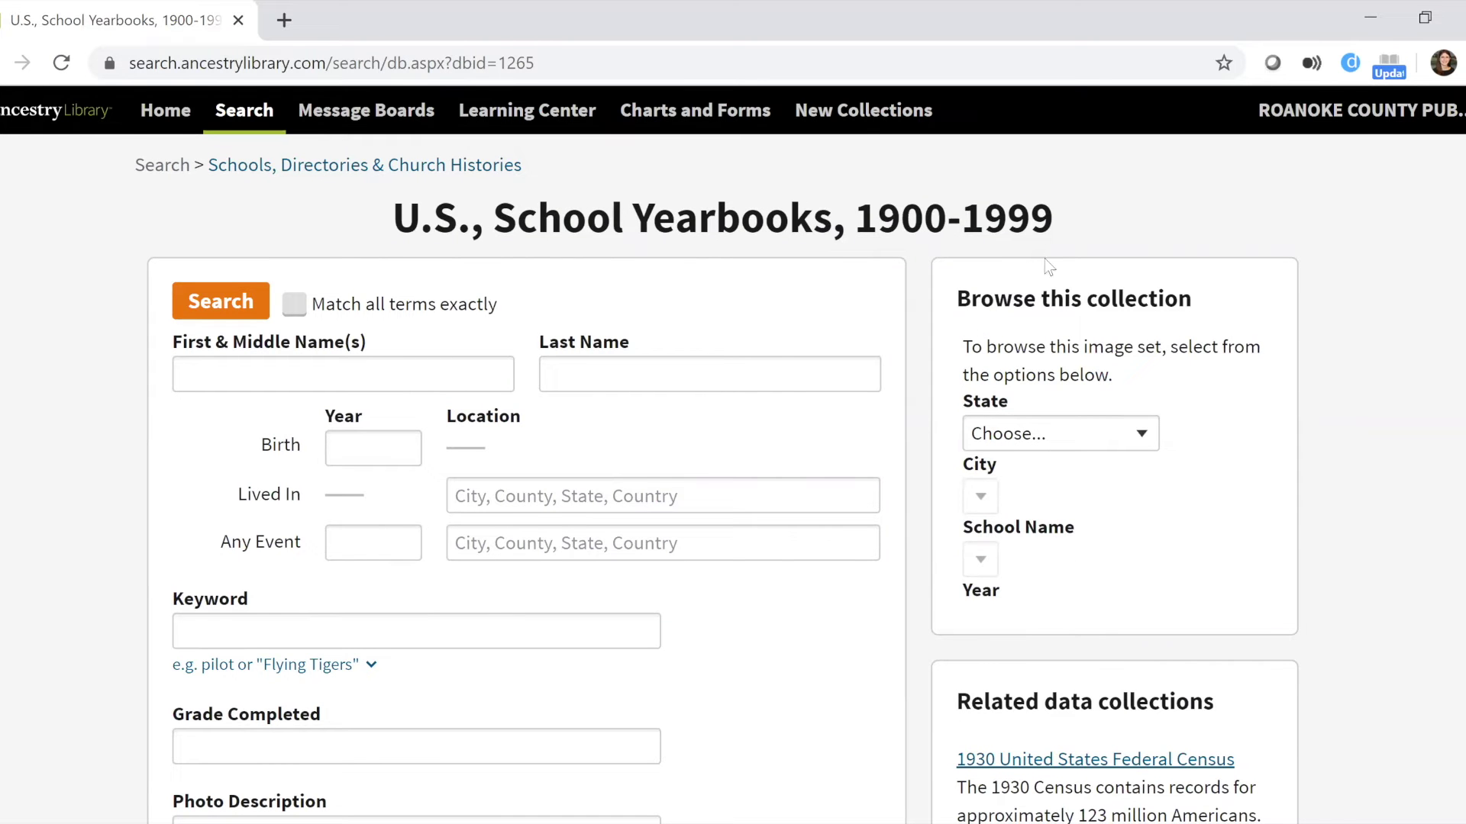
Browse the yearbook collection by State Virginia and City Roanoke.
click(1108, 447)
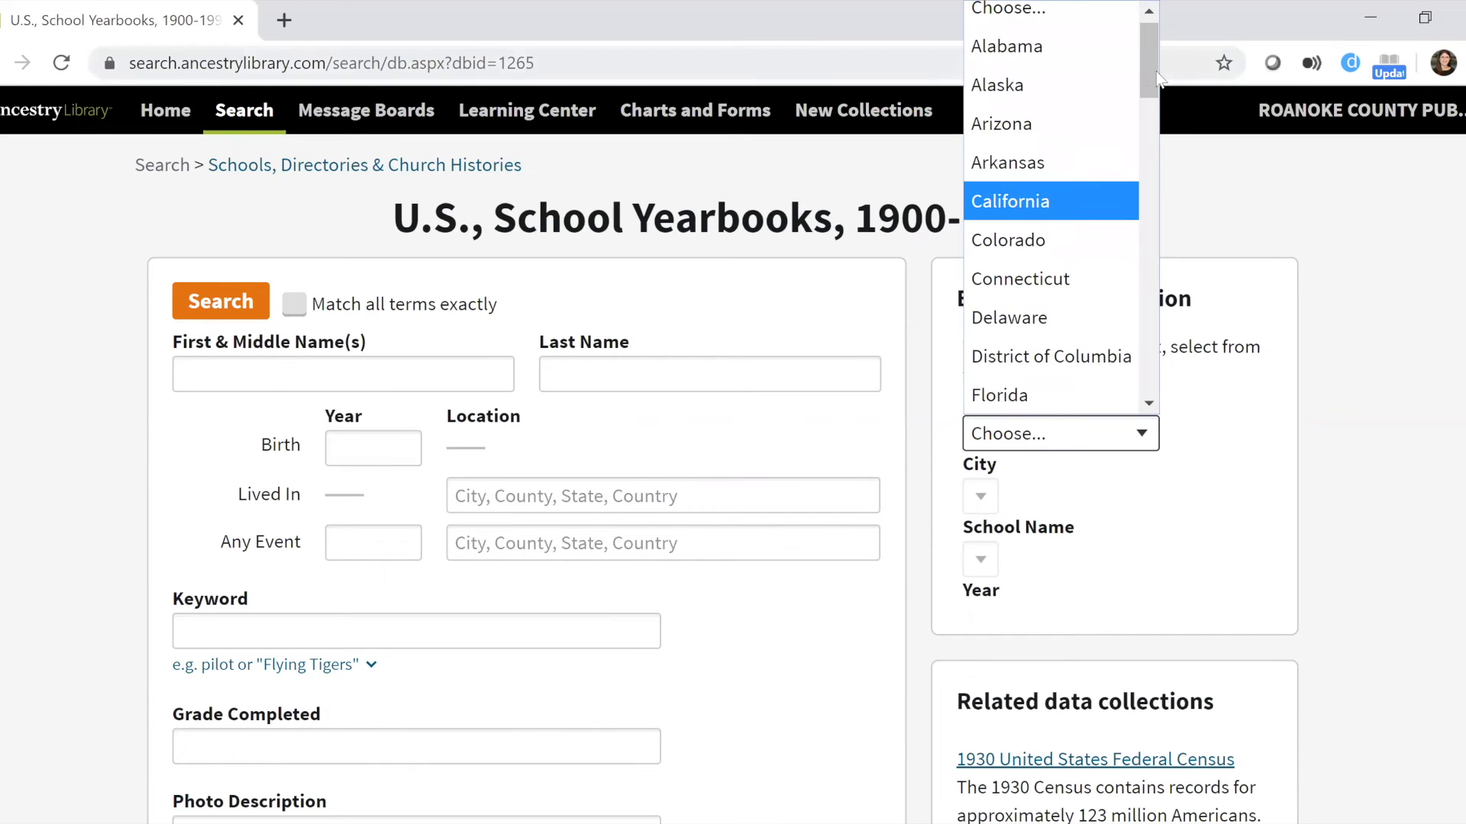
drag(1147, 71, 1166, 348)
click(1084, 342)
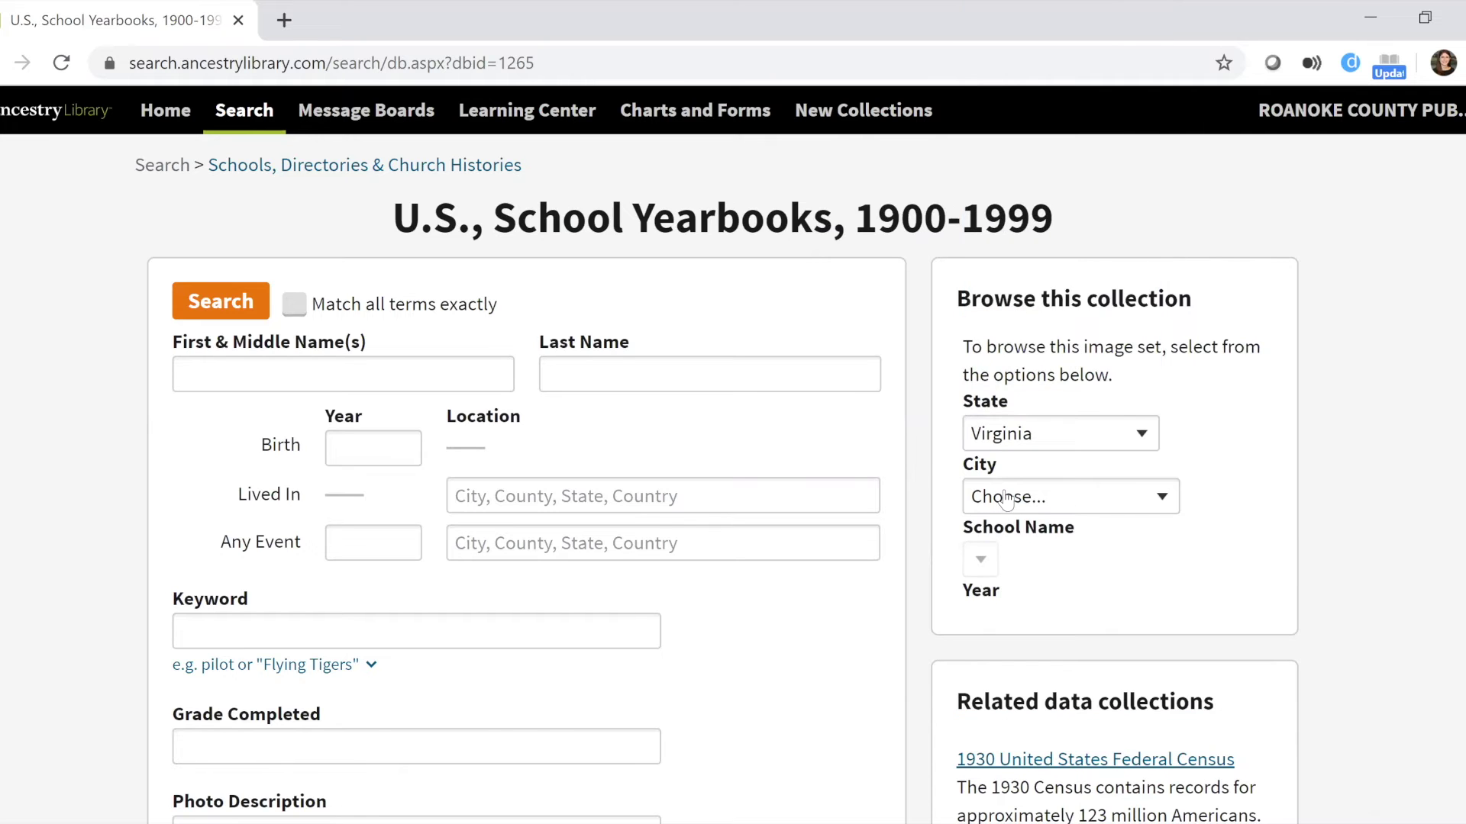
click(1001, 497)
scroll(1143, 136, down, 1)
drag(1168, 30, 1168, 365)
click(1014, 386)
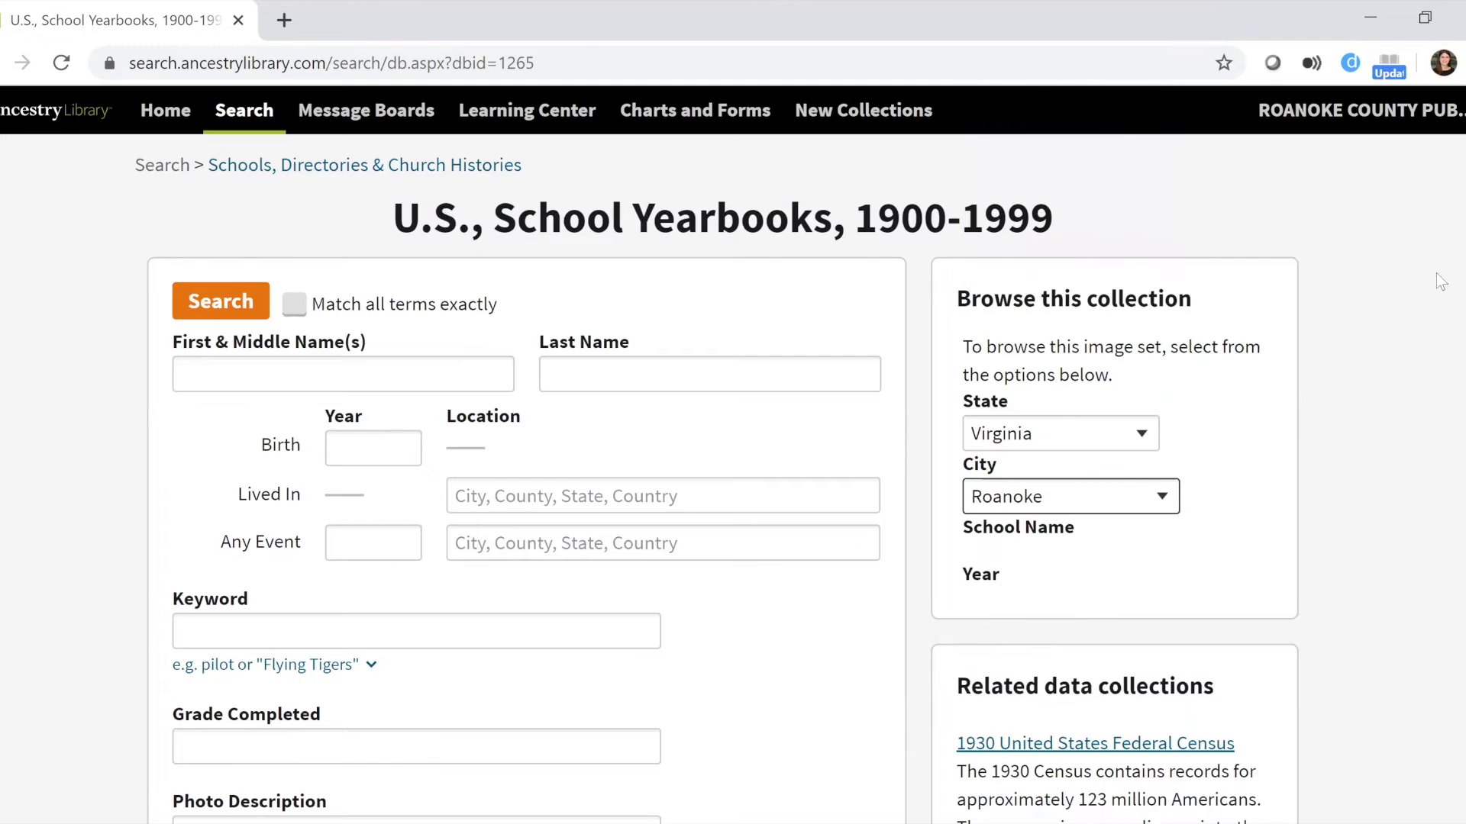
Choose Patrick Henry High School and open its 1985 yearbook.
scroll(1092, 433, down, 3)
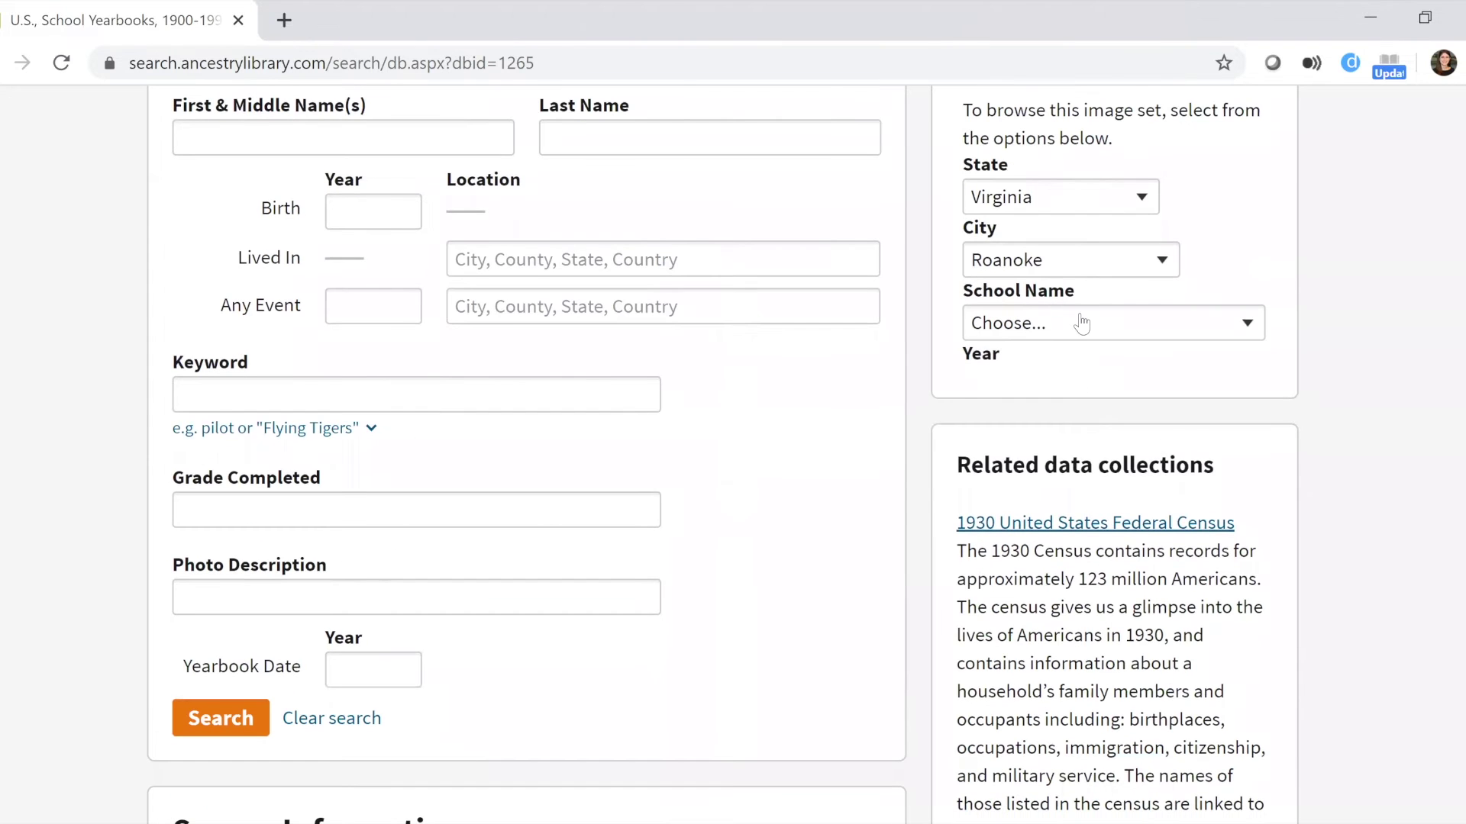
click(1082, 324)
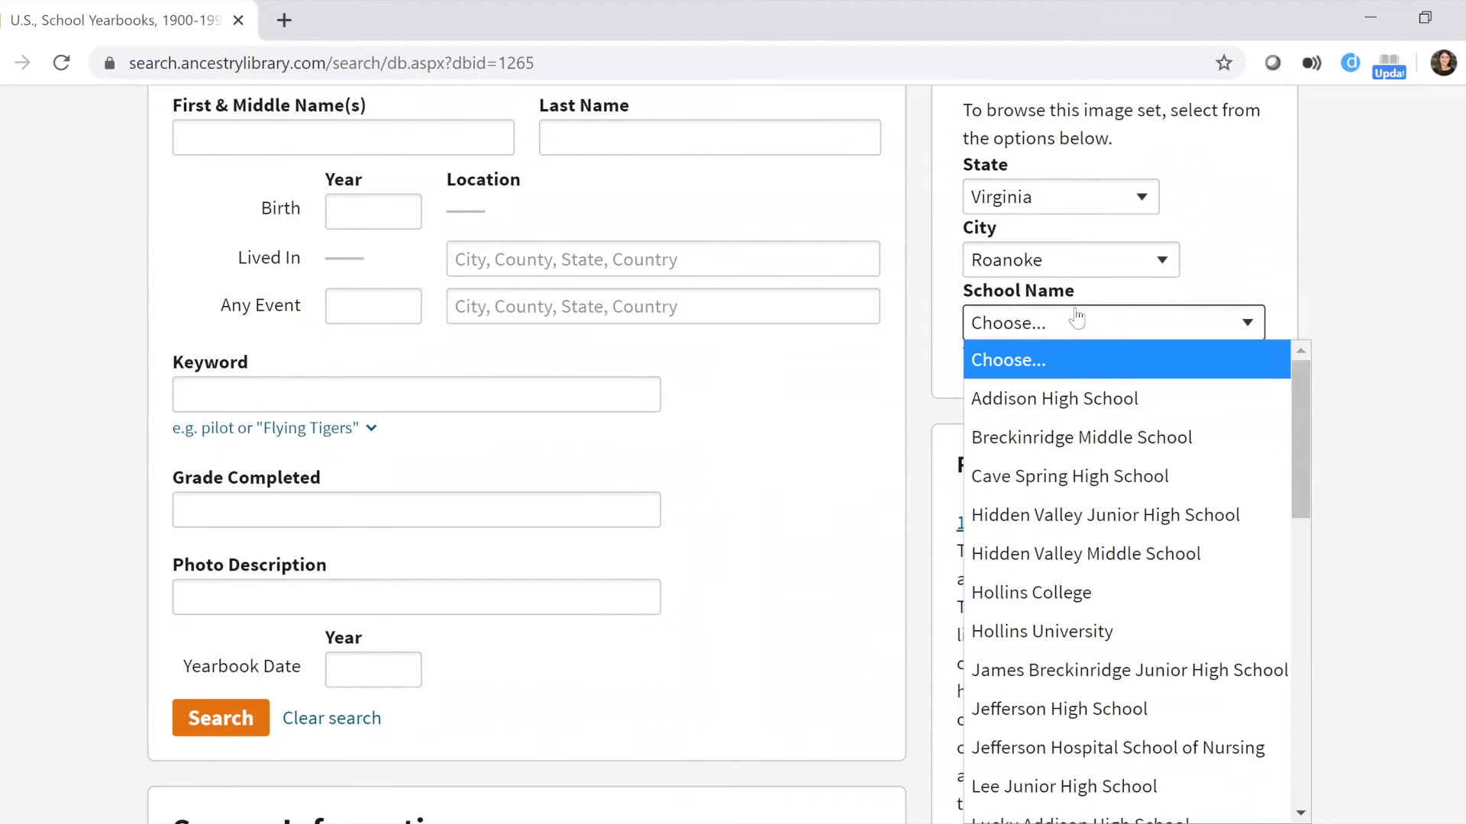
drag(1306, 450, 1284, 615)
scroll(1283, 615, down, 3)
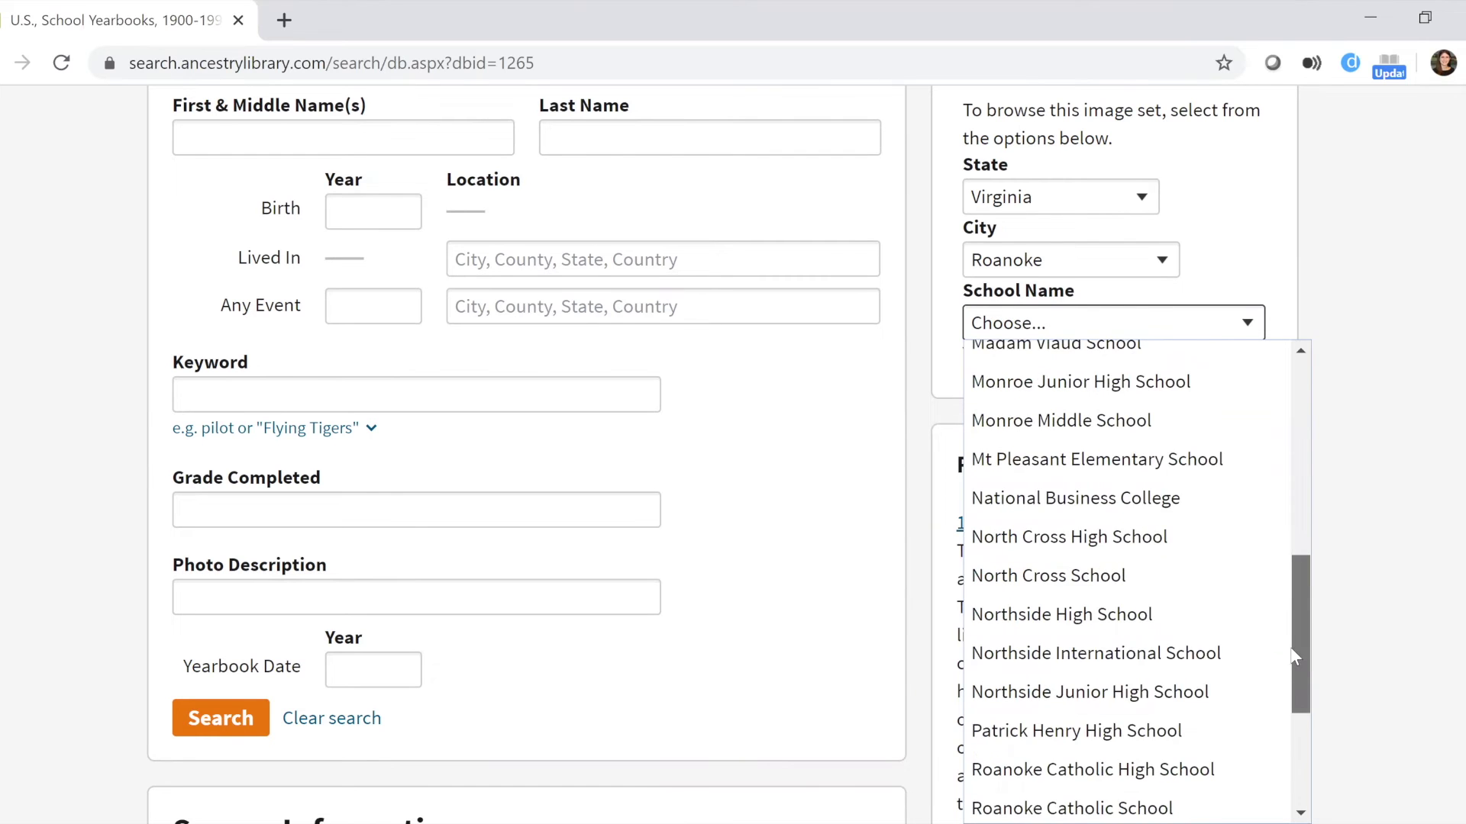
click(1197, 651)
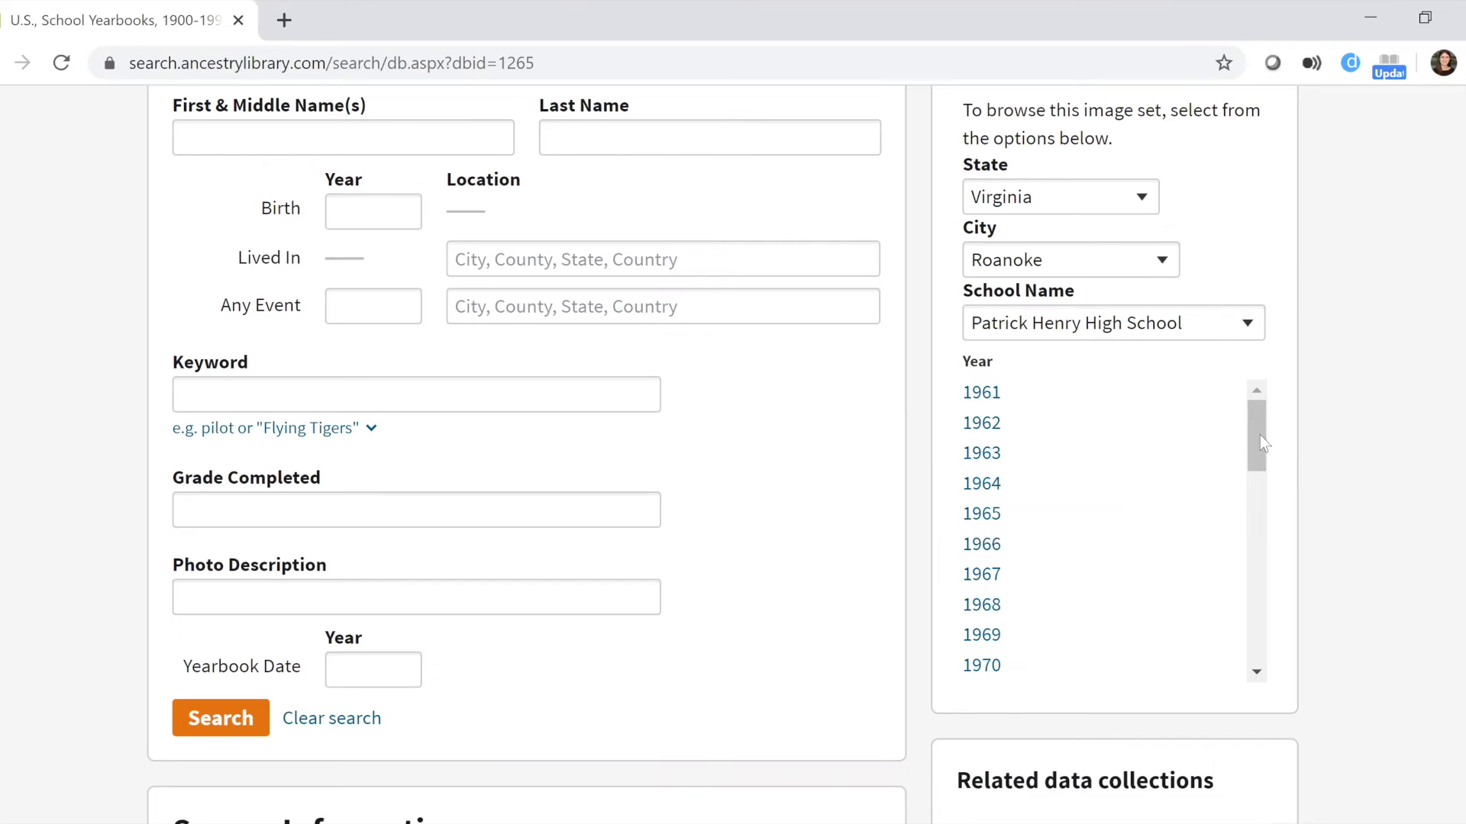
drag(1261, 445, 1244, 572)
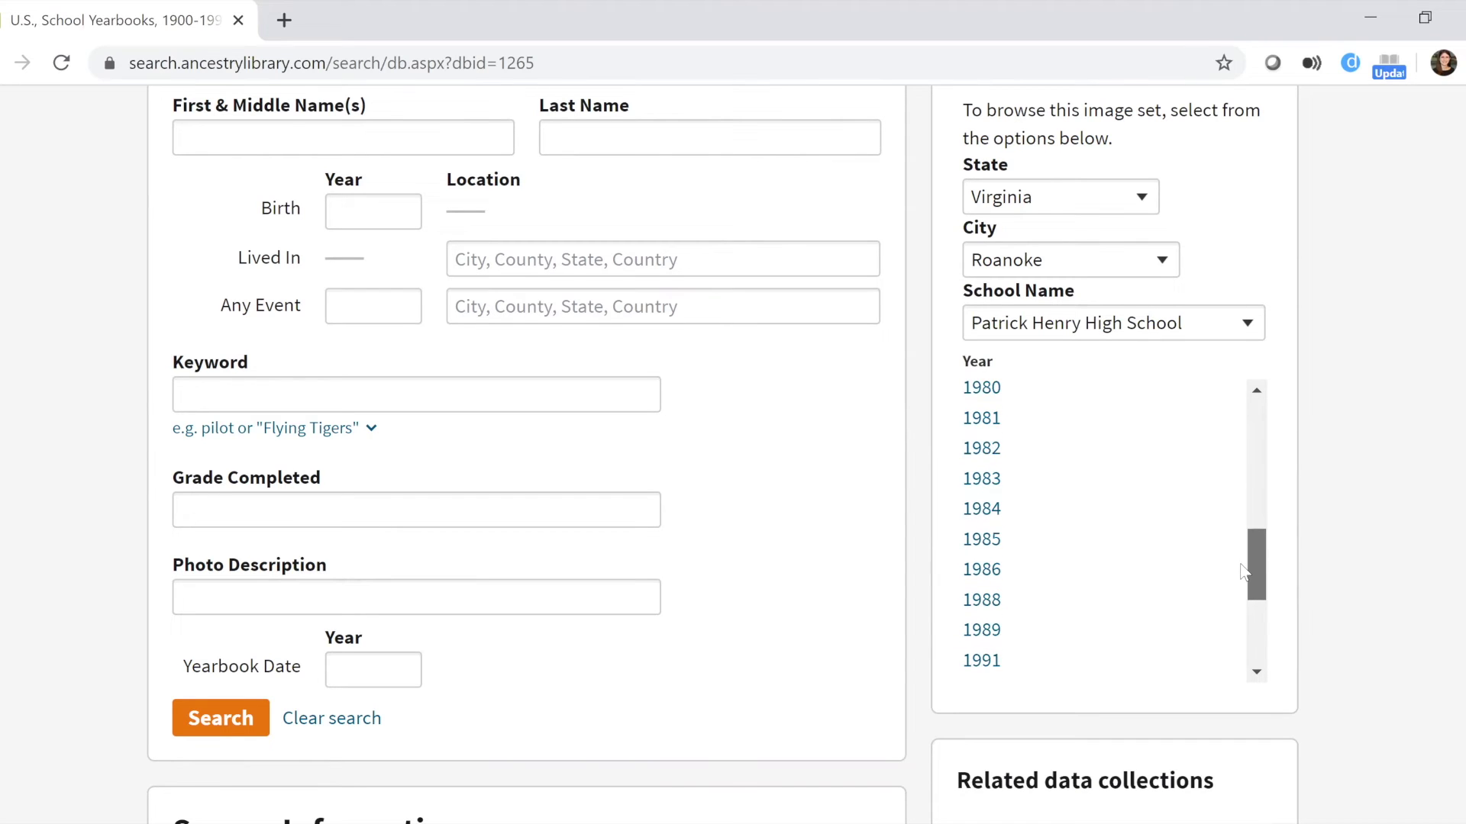
click(985, 540)
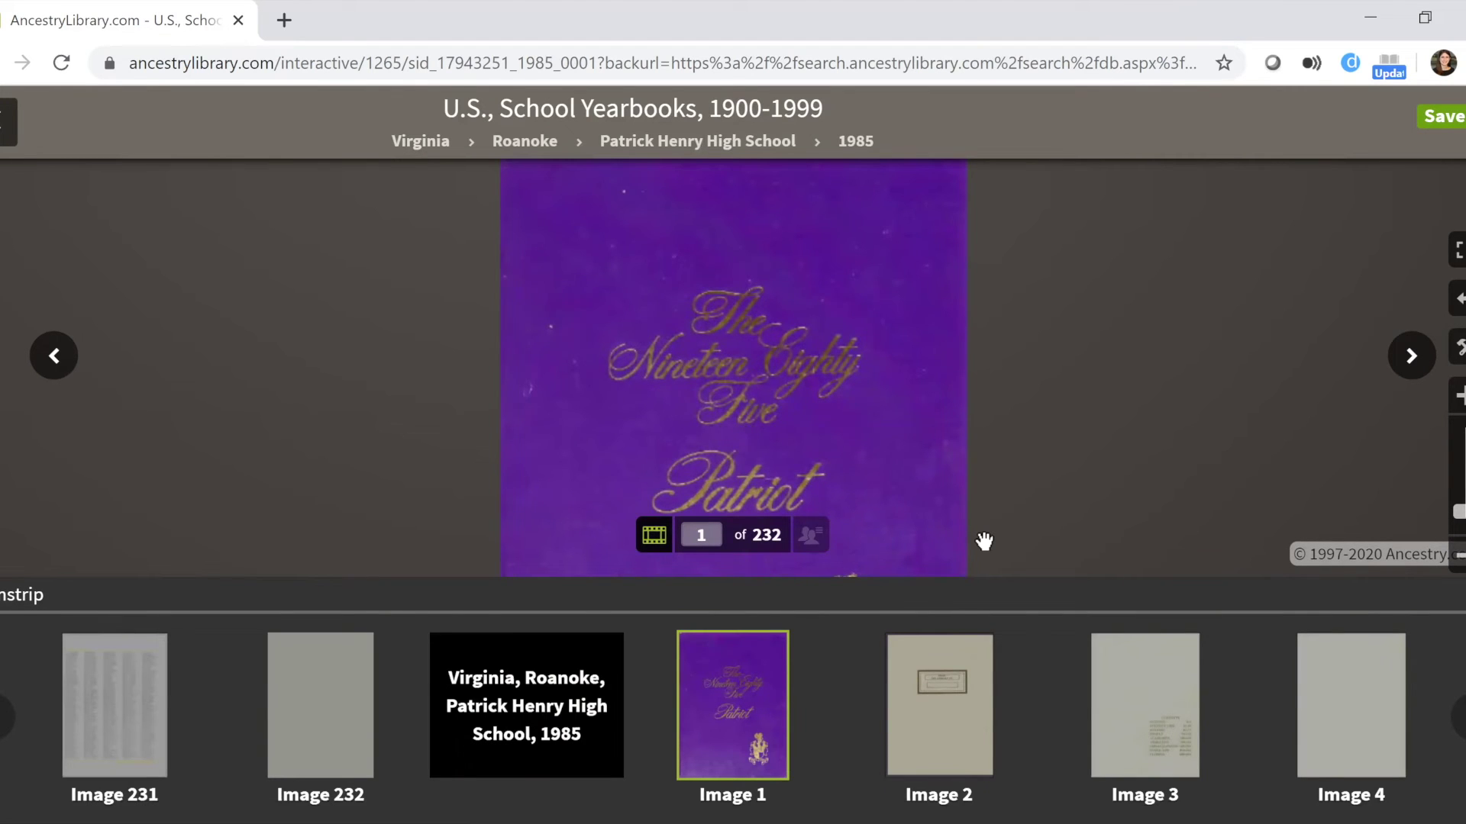
View yearbook images 2, 9 and 8 from the filmstrip.
click(933, 717)
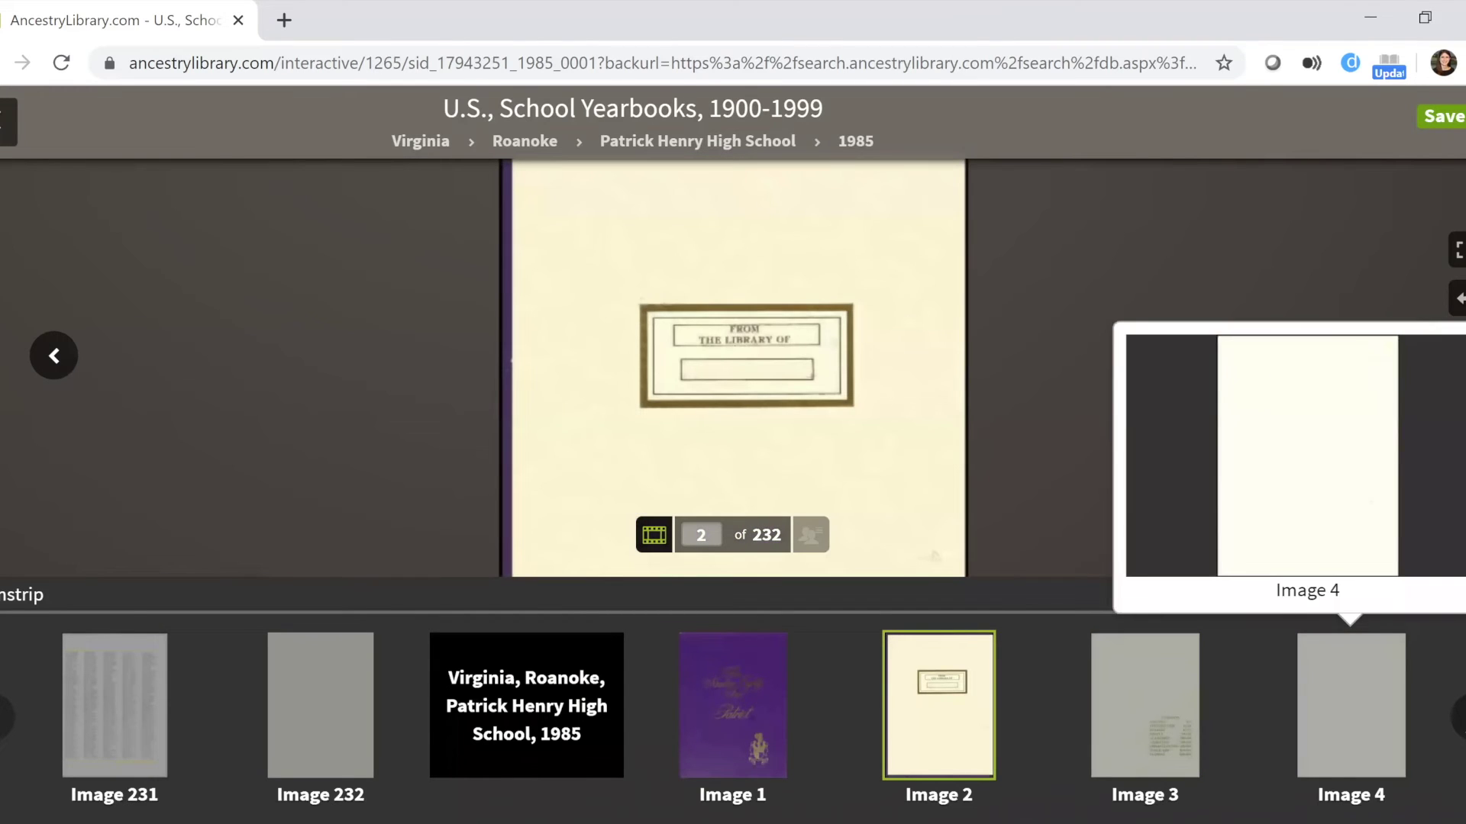
click(1457, 718)
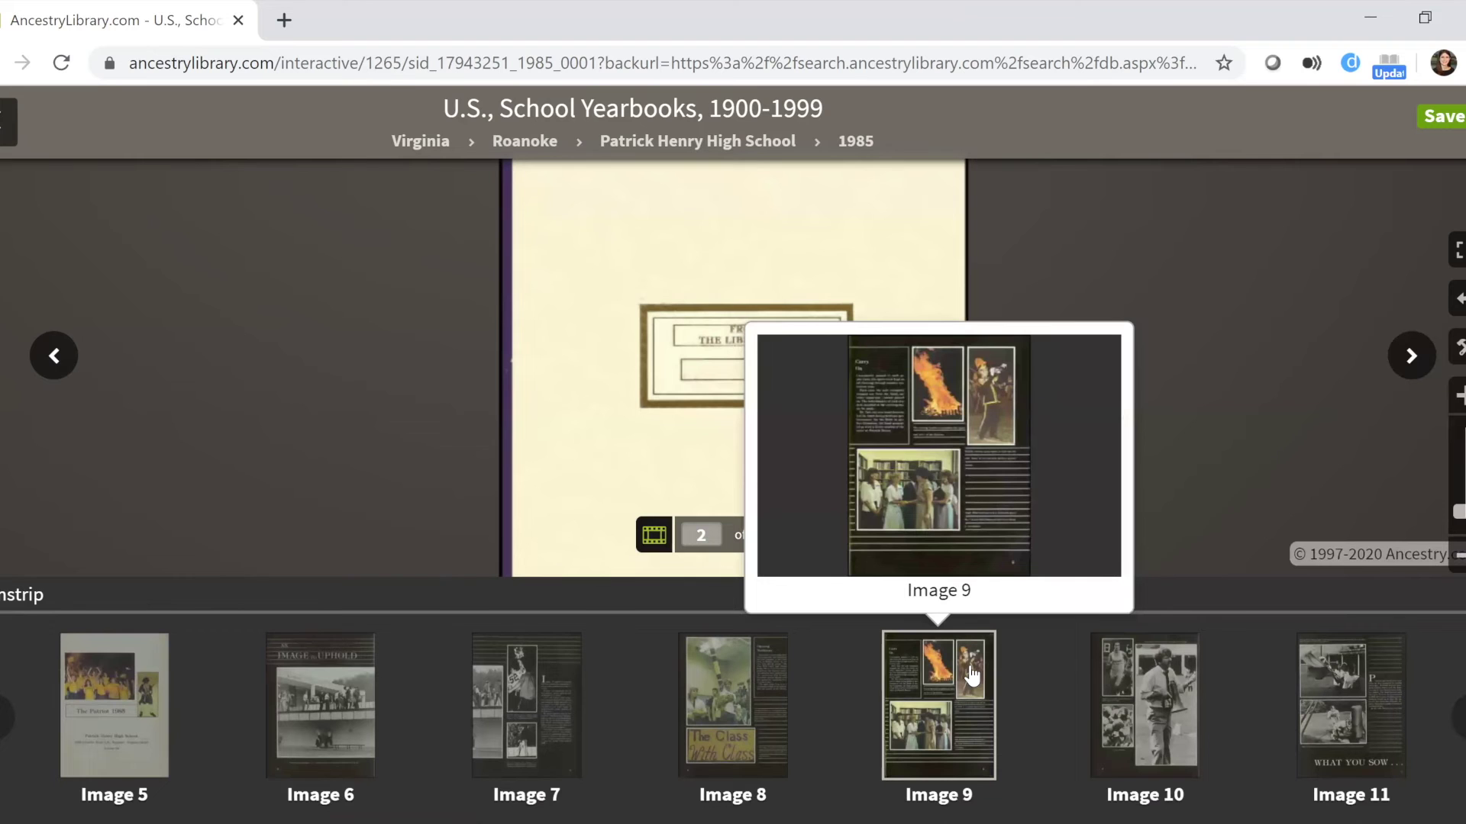
click(971, 675)
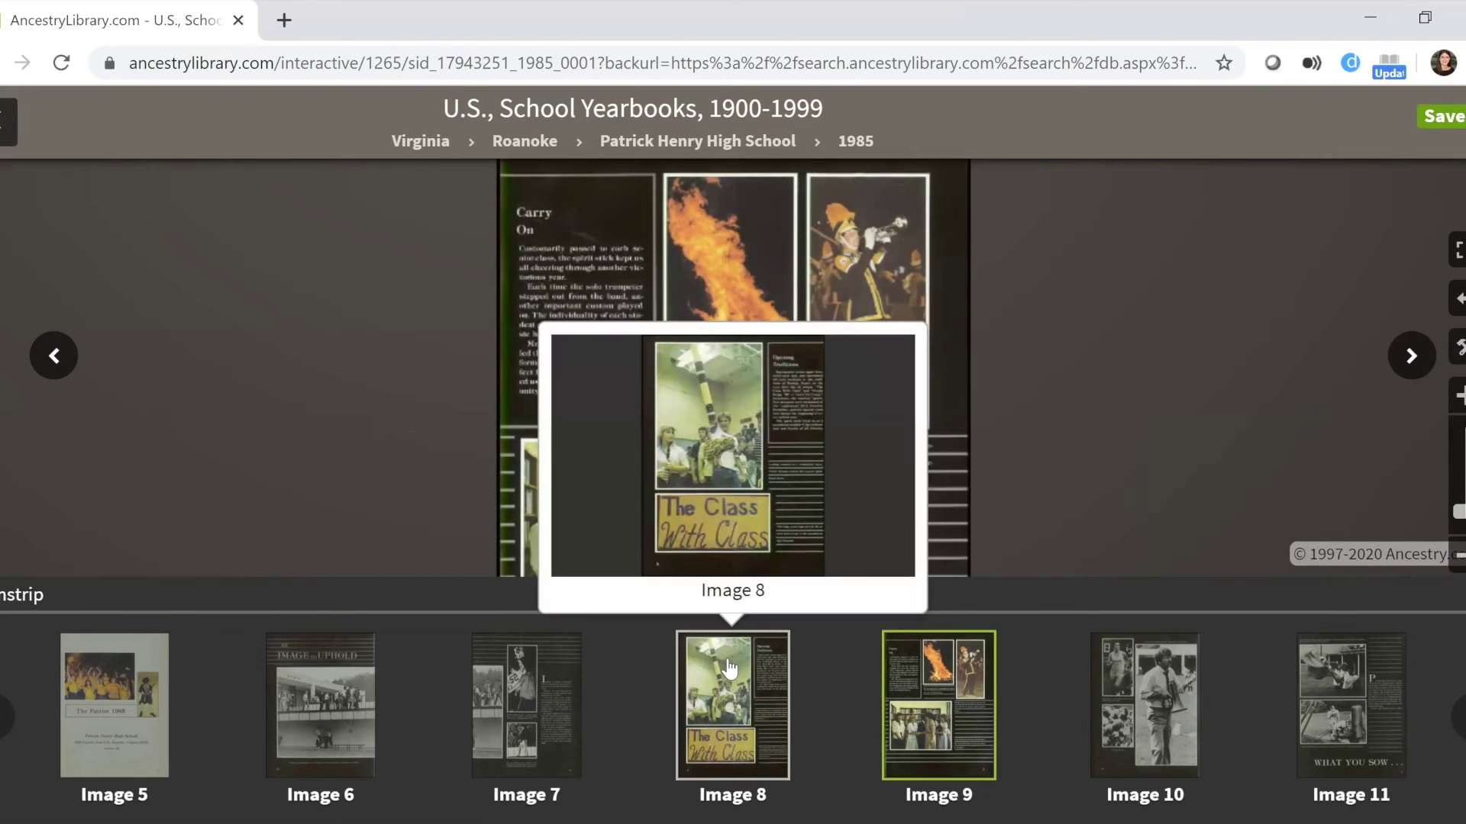
click(731, 669)
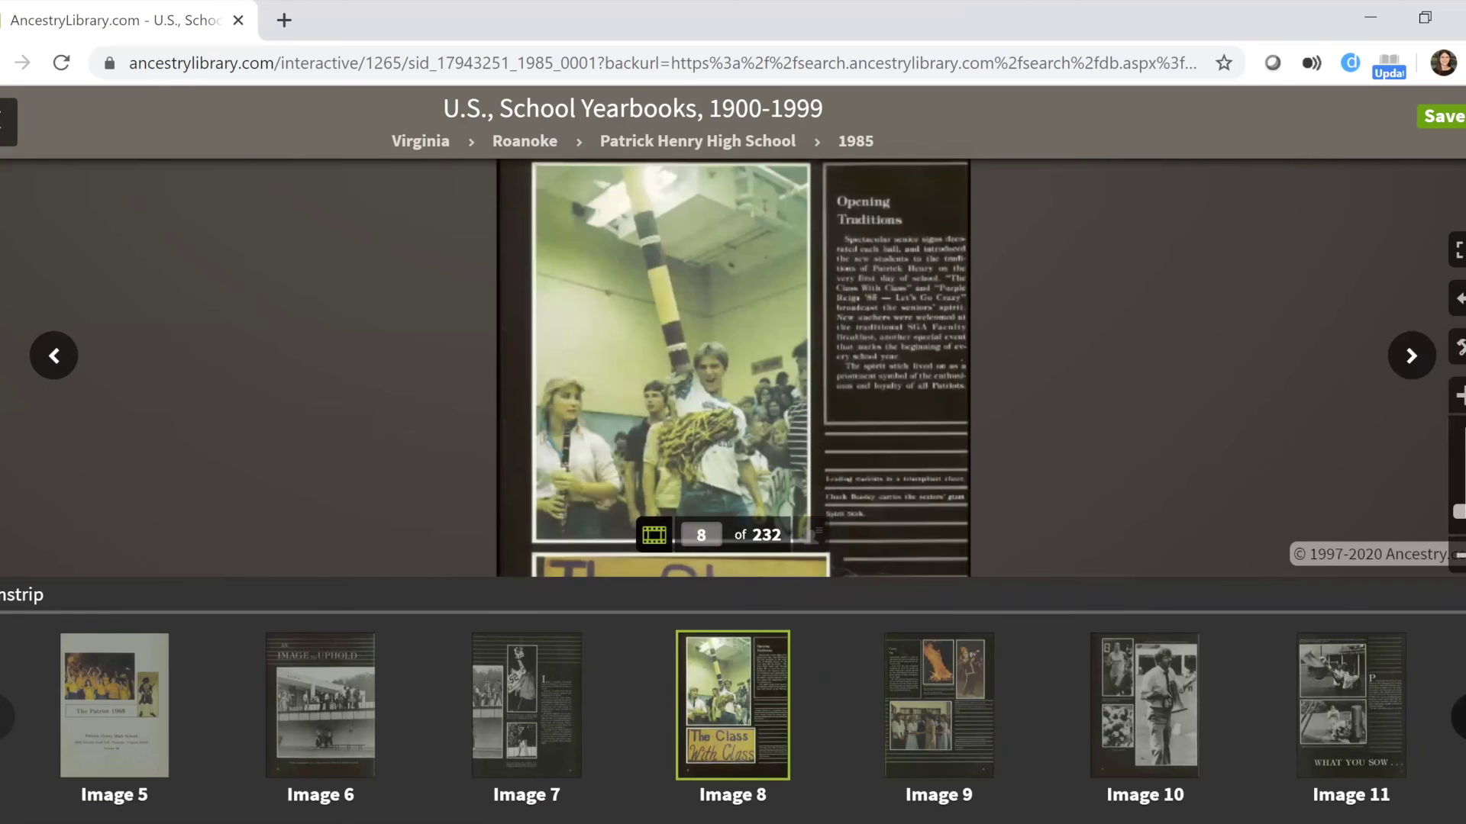
View Image 50's student portraits, then go back to the School Yearbooks search page.
scroll(733, 718, right, 10)
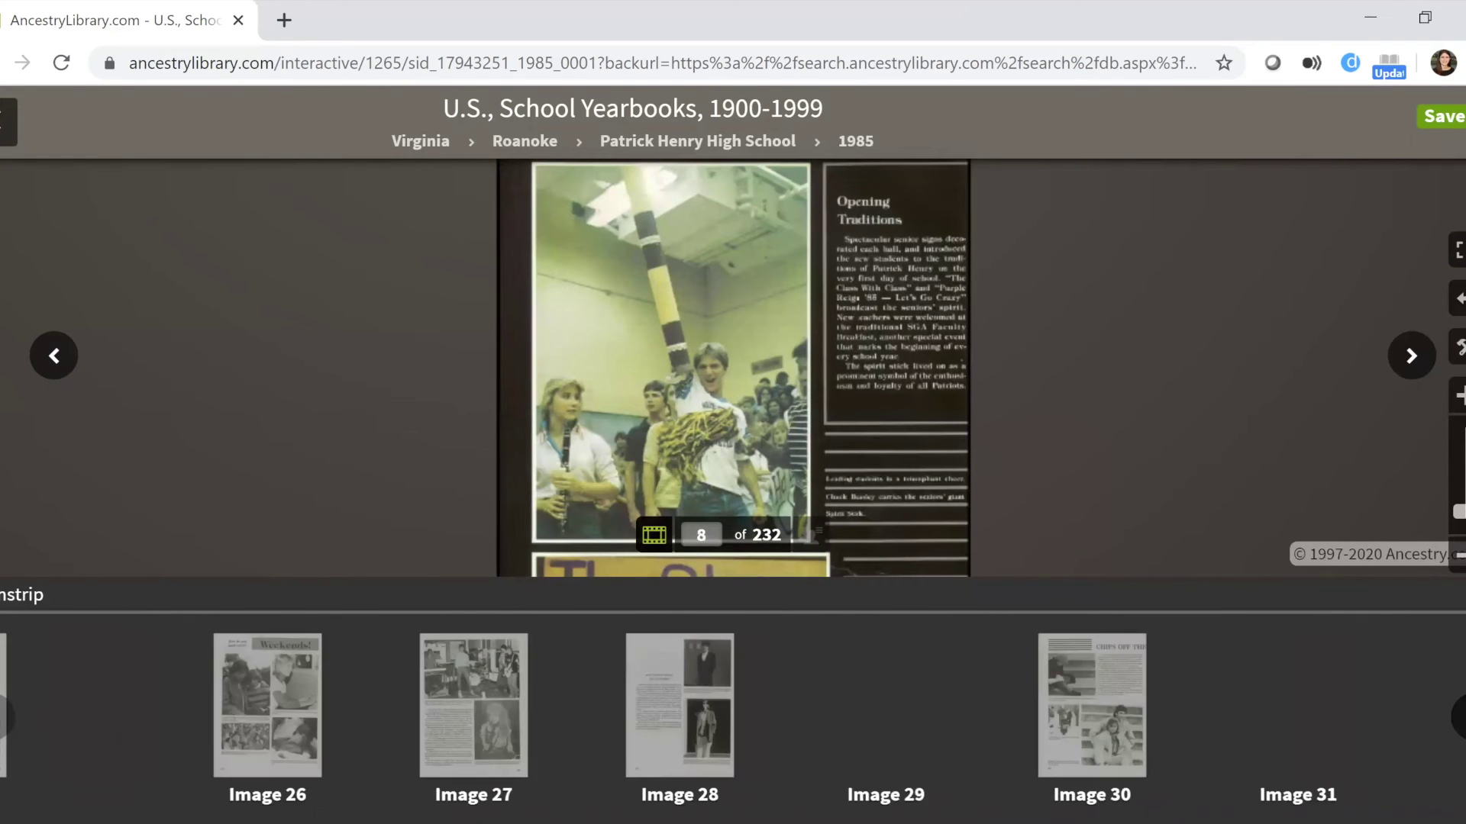
scroll(733, 718, right, 4)
scroll(1020, 607, right, 7)
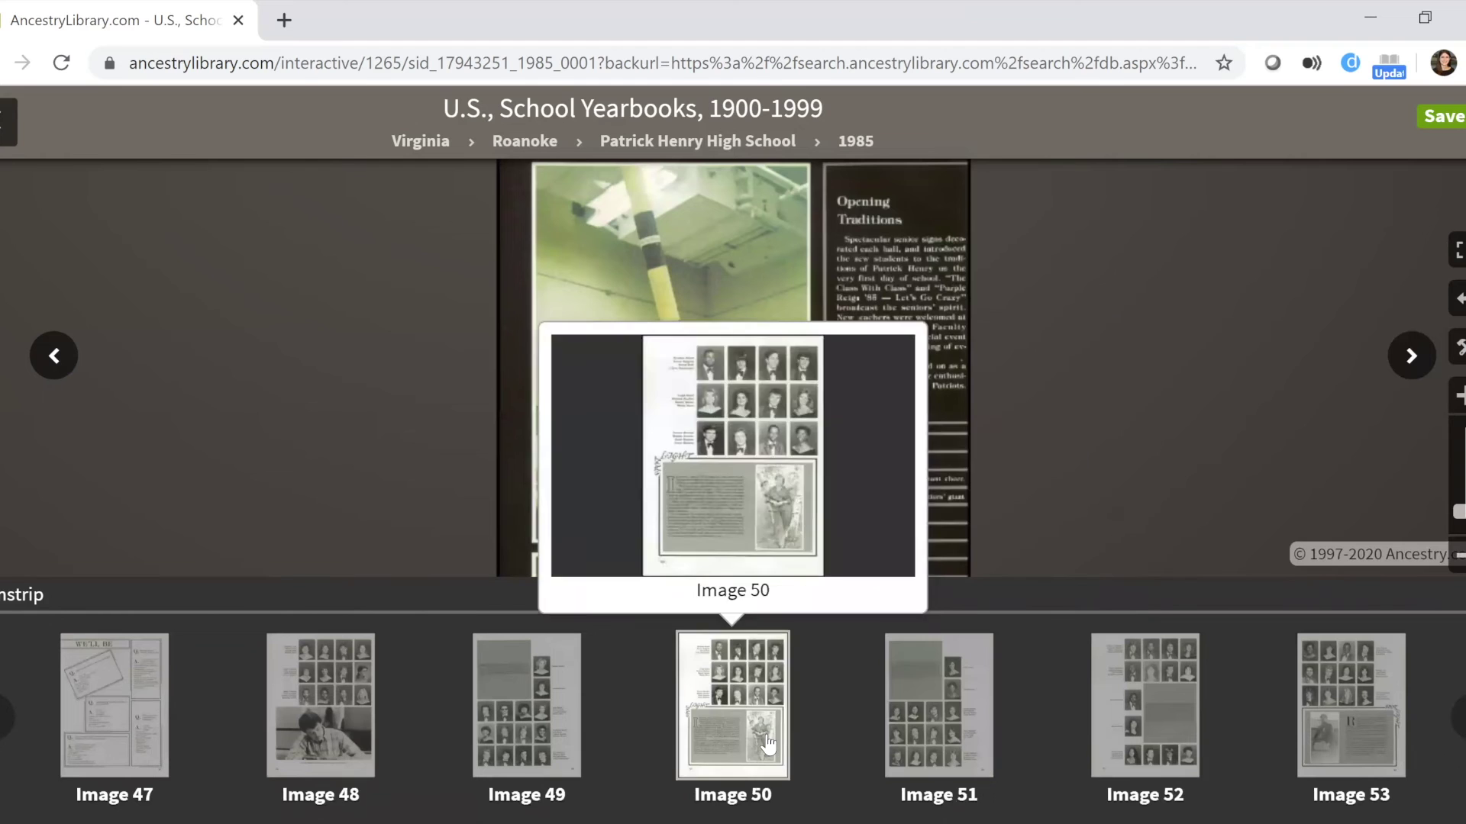
click(767, 737)
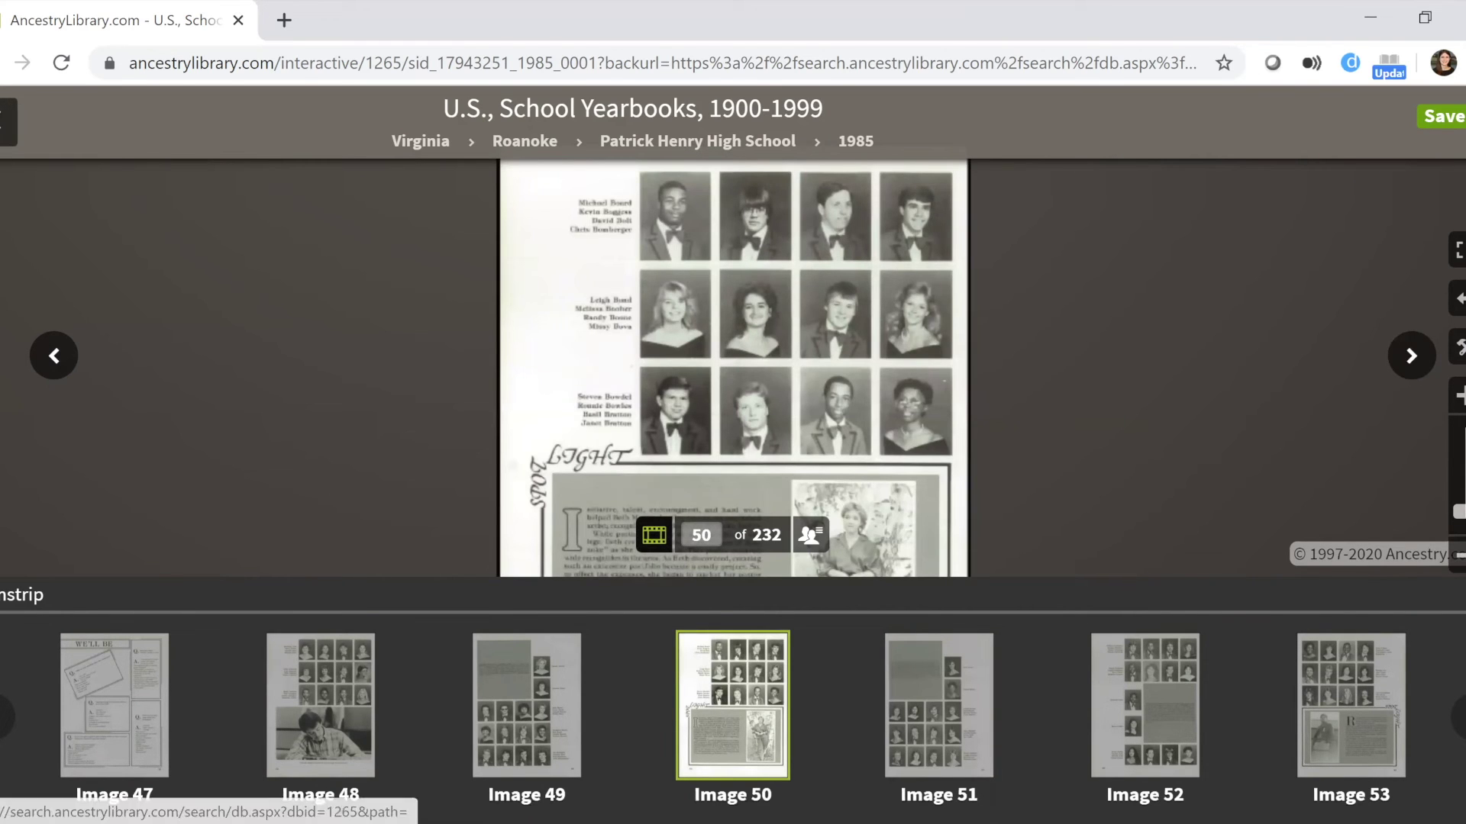
click(4, 63)
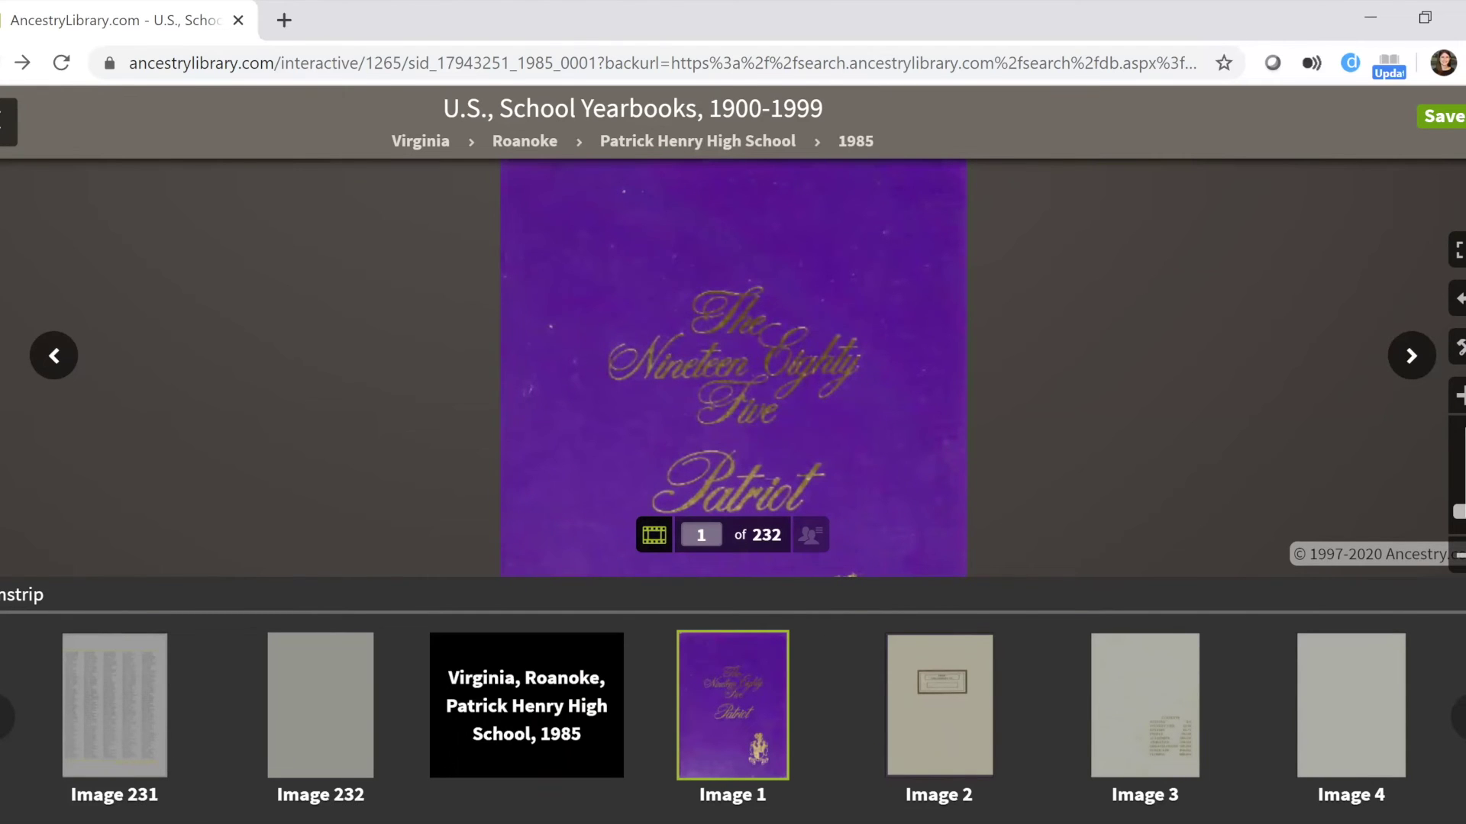
key(alt+Left)
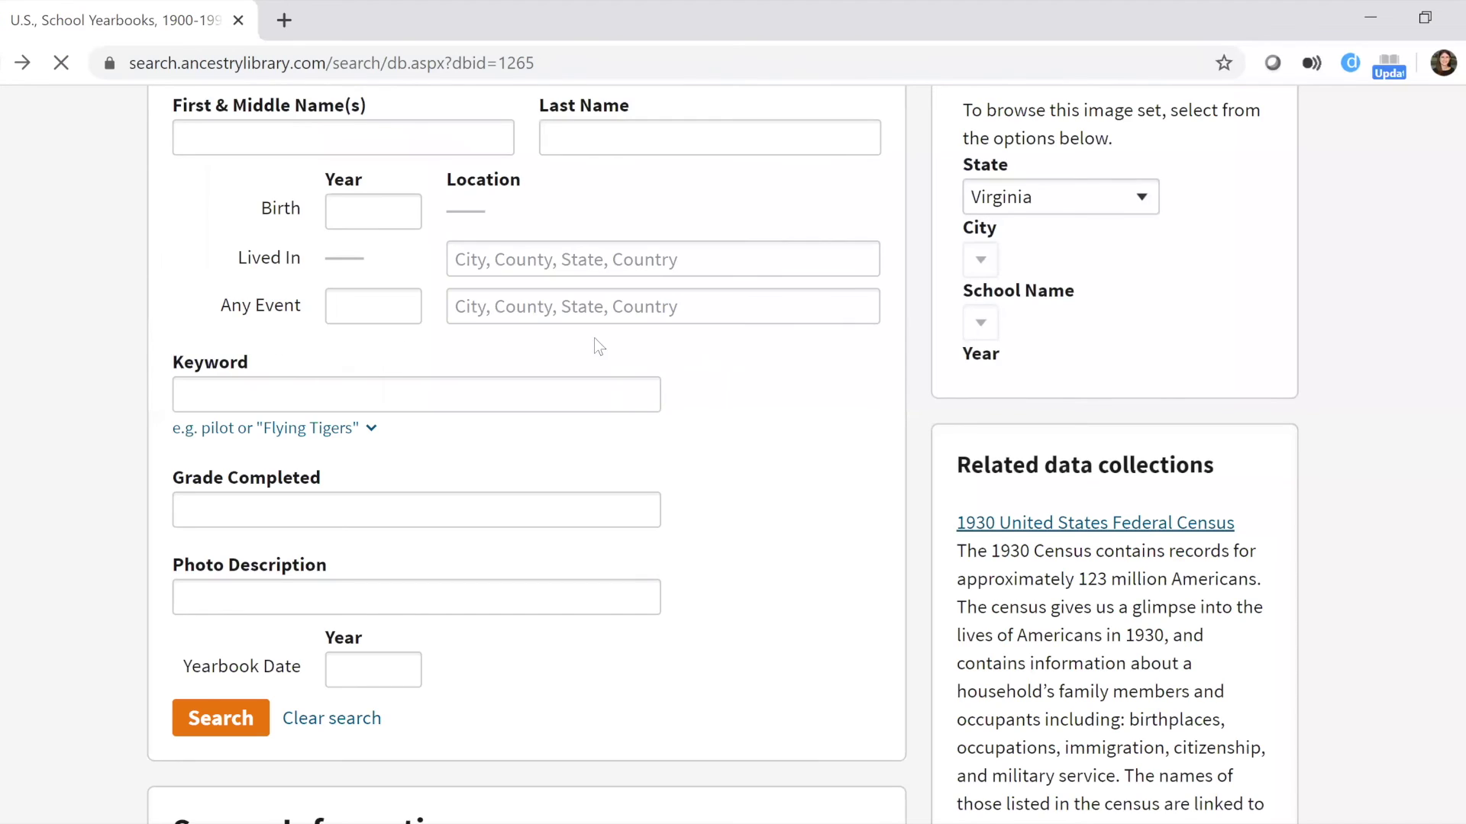
Enter the person's first and last name and Salem, Virginia as the lived-in place.
scroll(186, 477, up, 2)
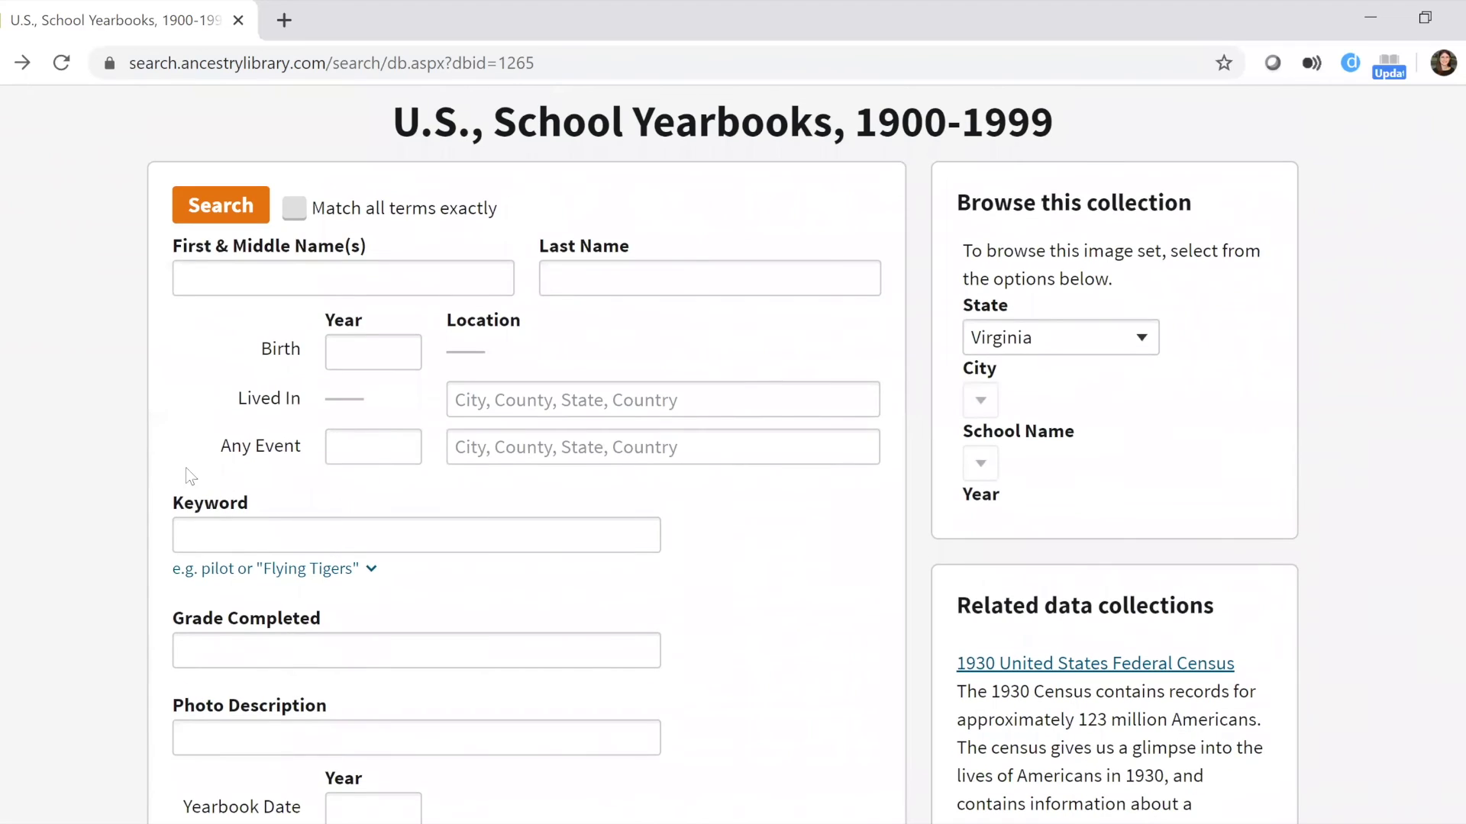
click(227, 274)
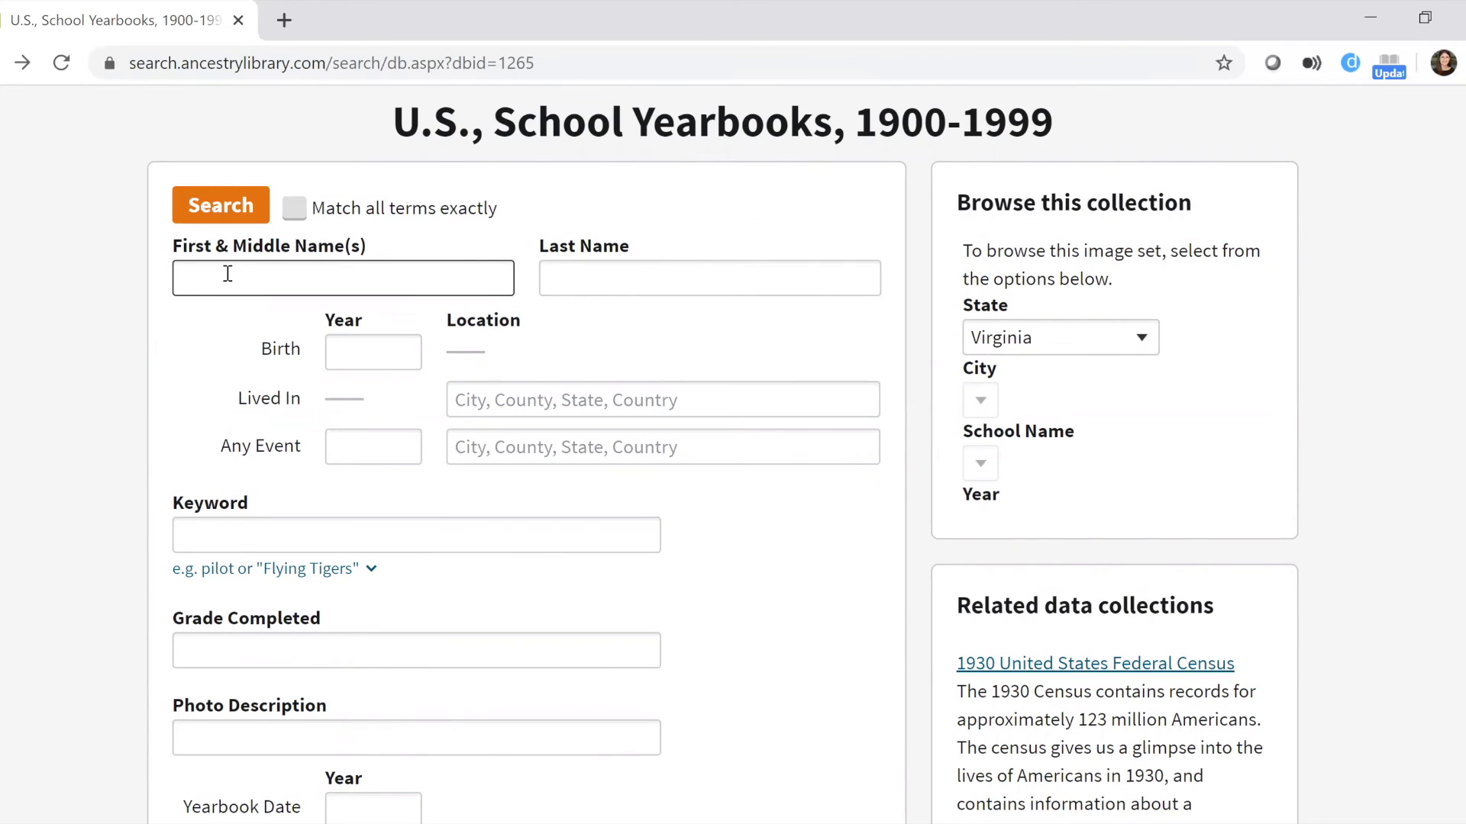
key(Tab)
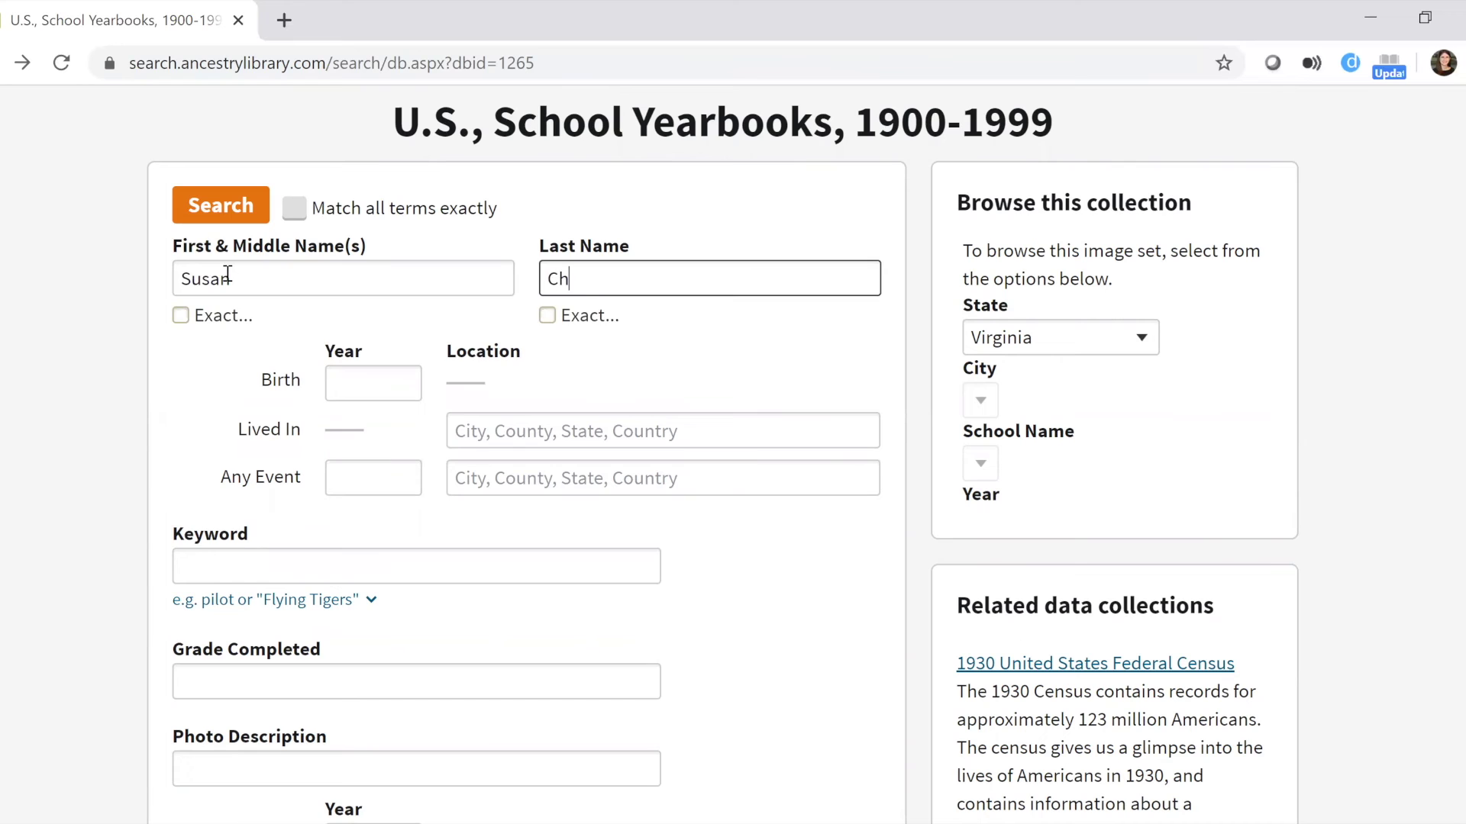
click(567, 432)
text(Salem)
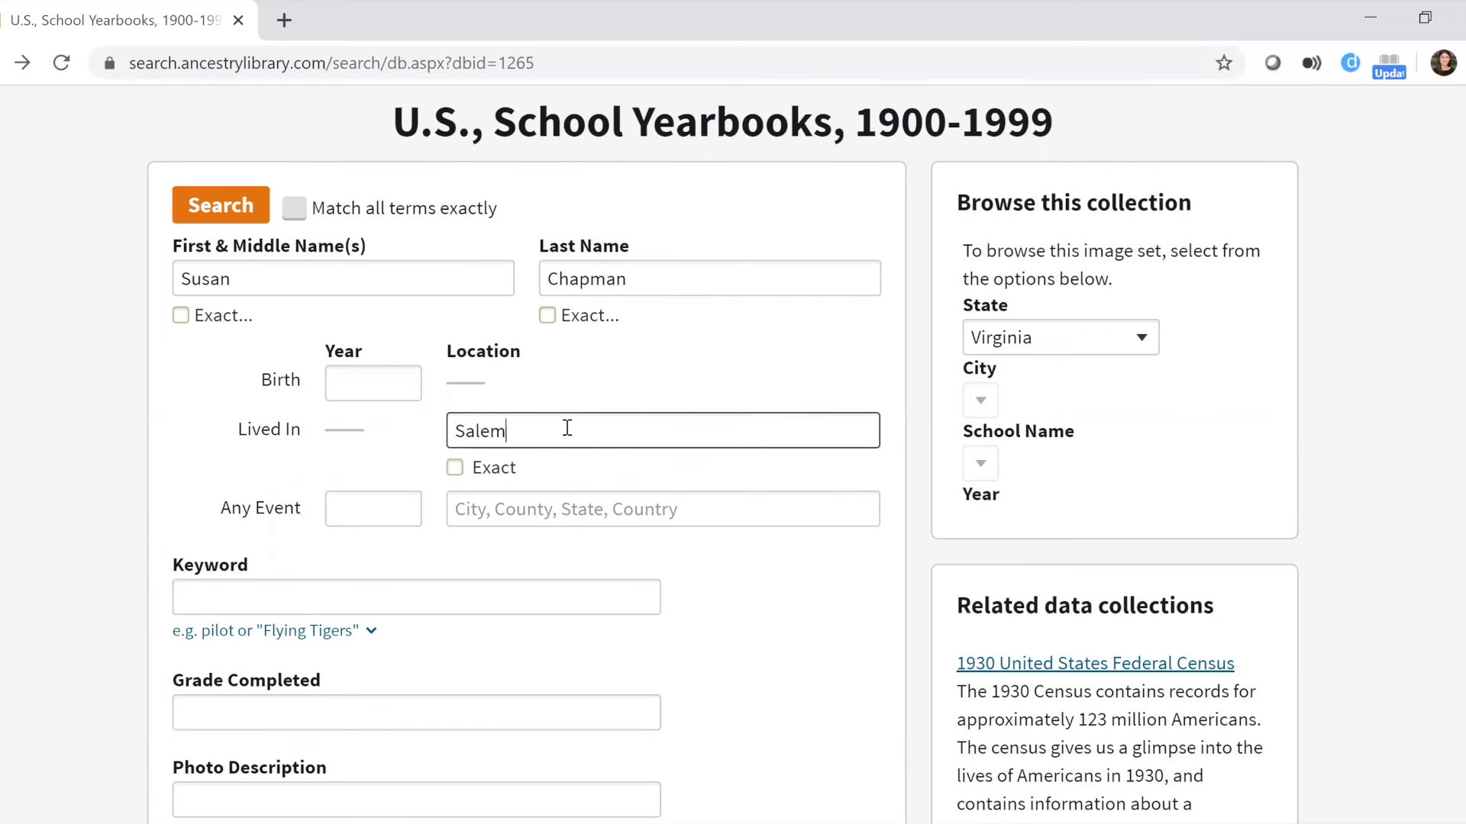
text(, Virginia)
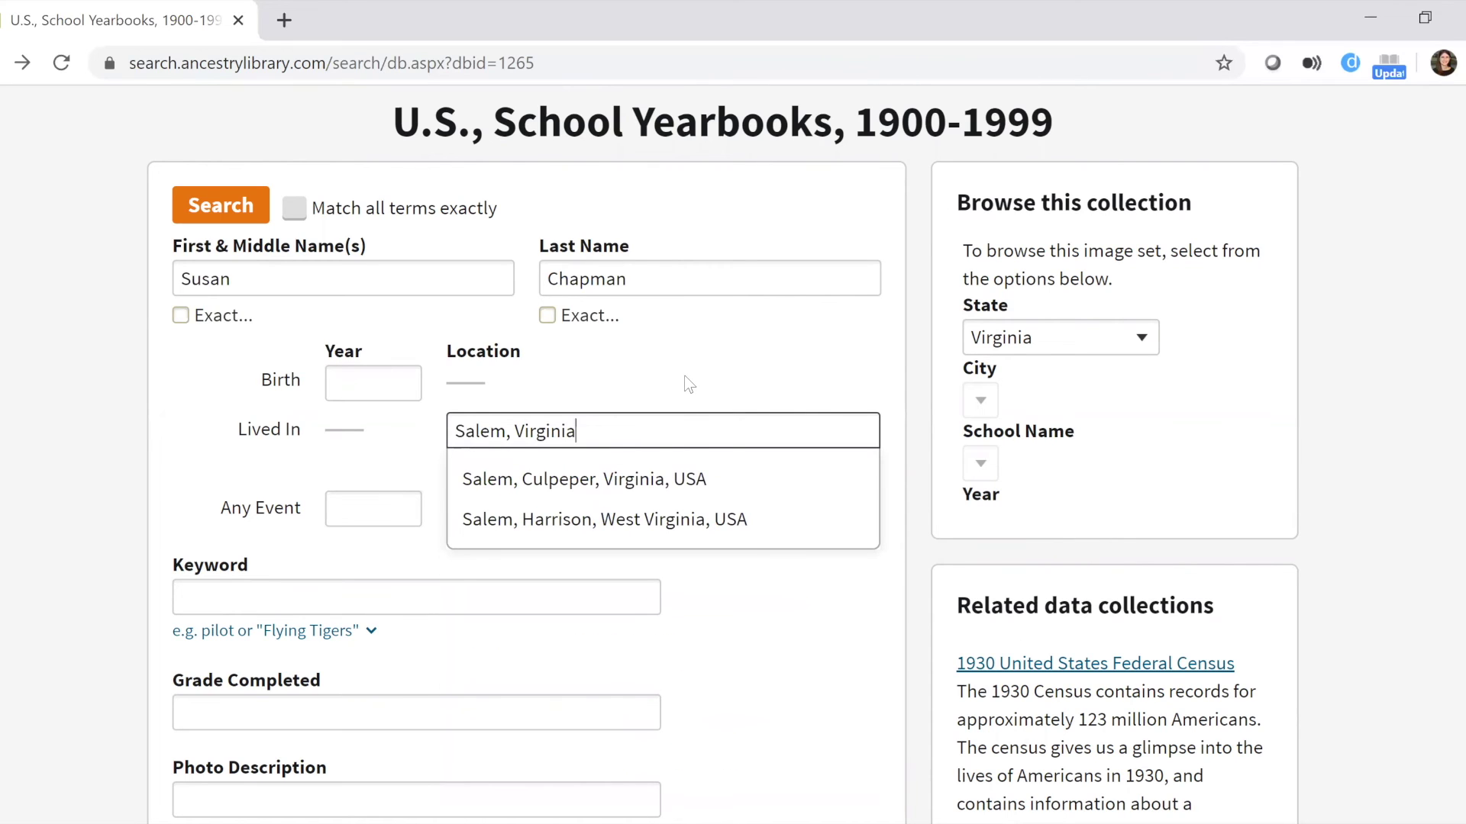
Replace the residence with Roanoke County, Virginia, USA and run the yearbook search.
drag(576, 431, 422, 415)
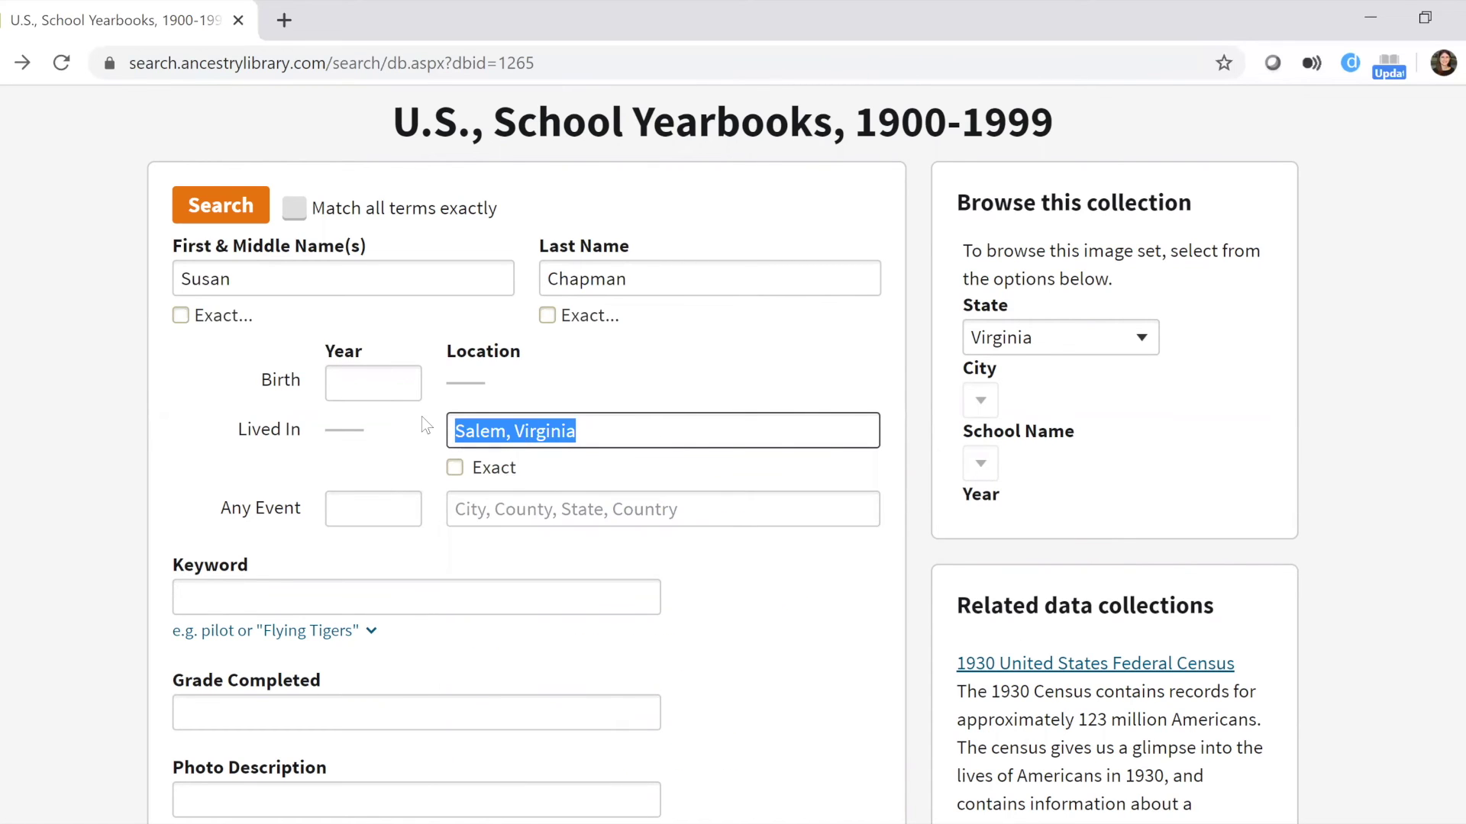
text(Roanoke,)
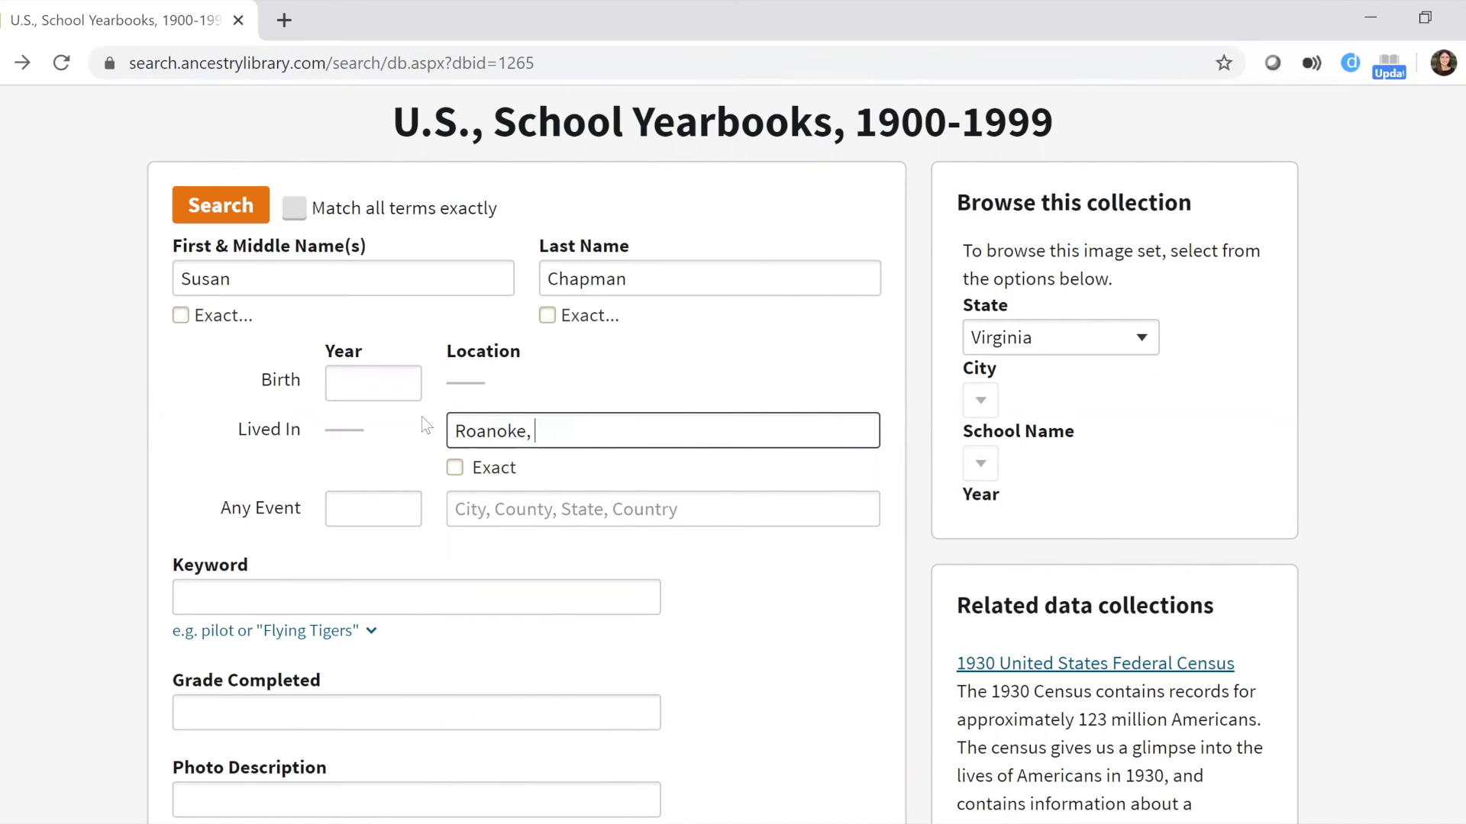
click(546, 480)
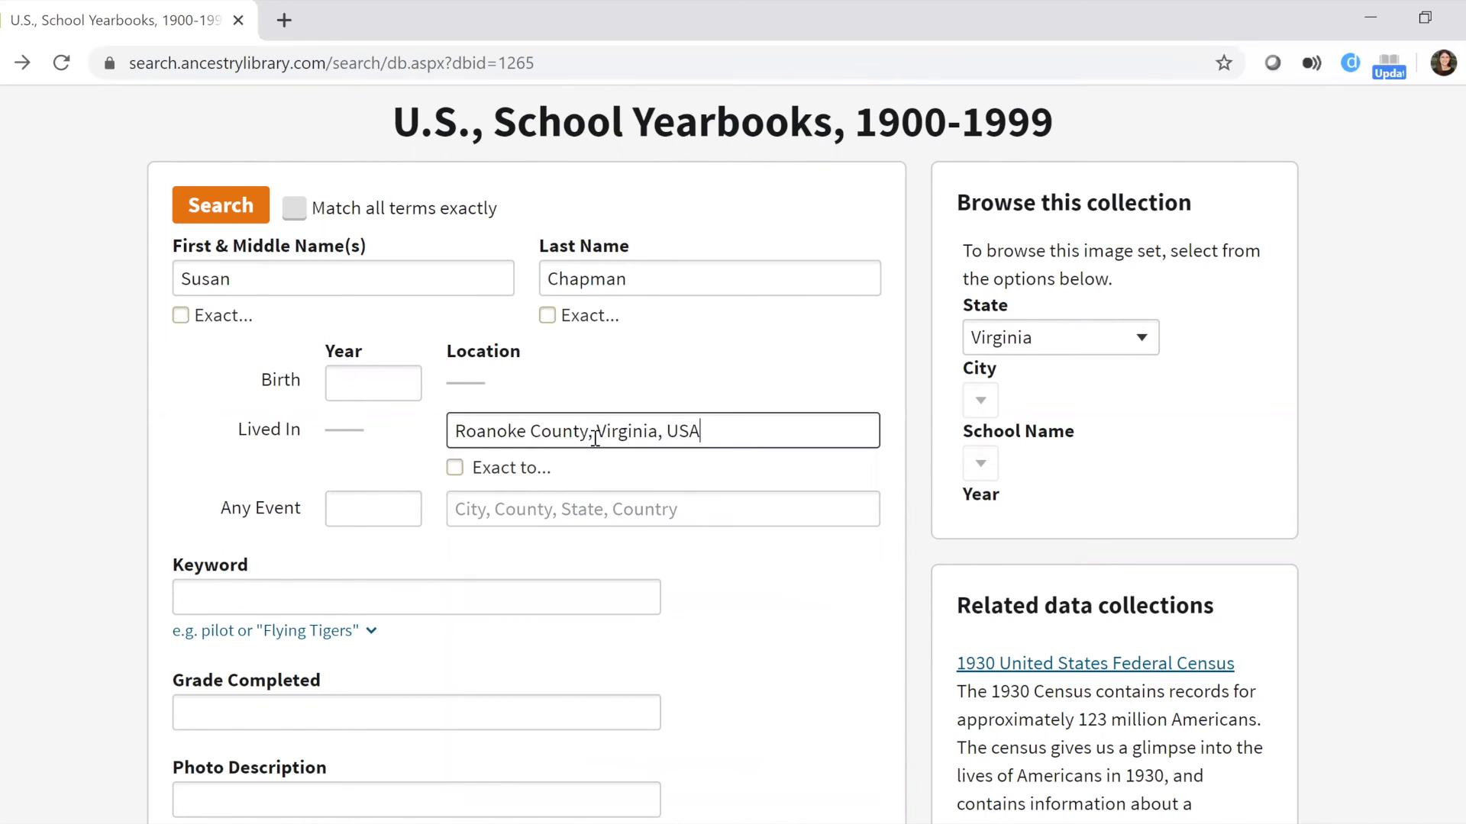
scroll(492, 493, down, 1)
scroll(495, 495, down, 5)
click(219, 435)
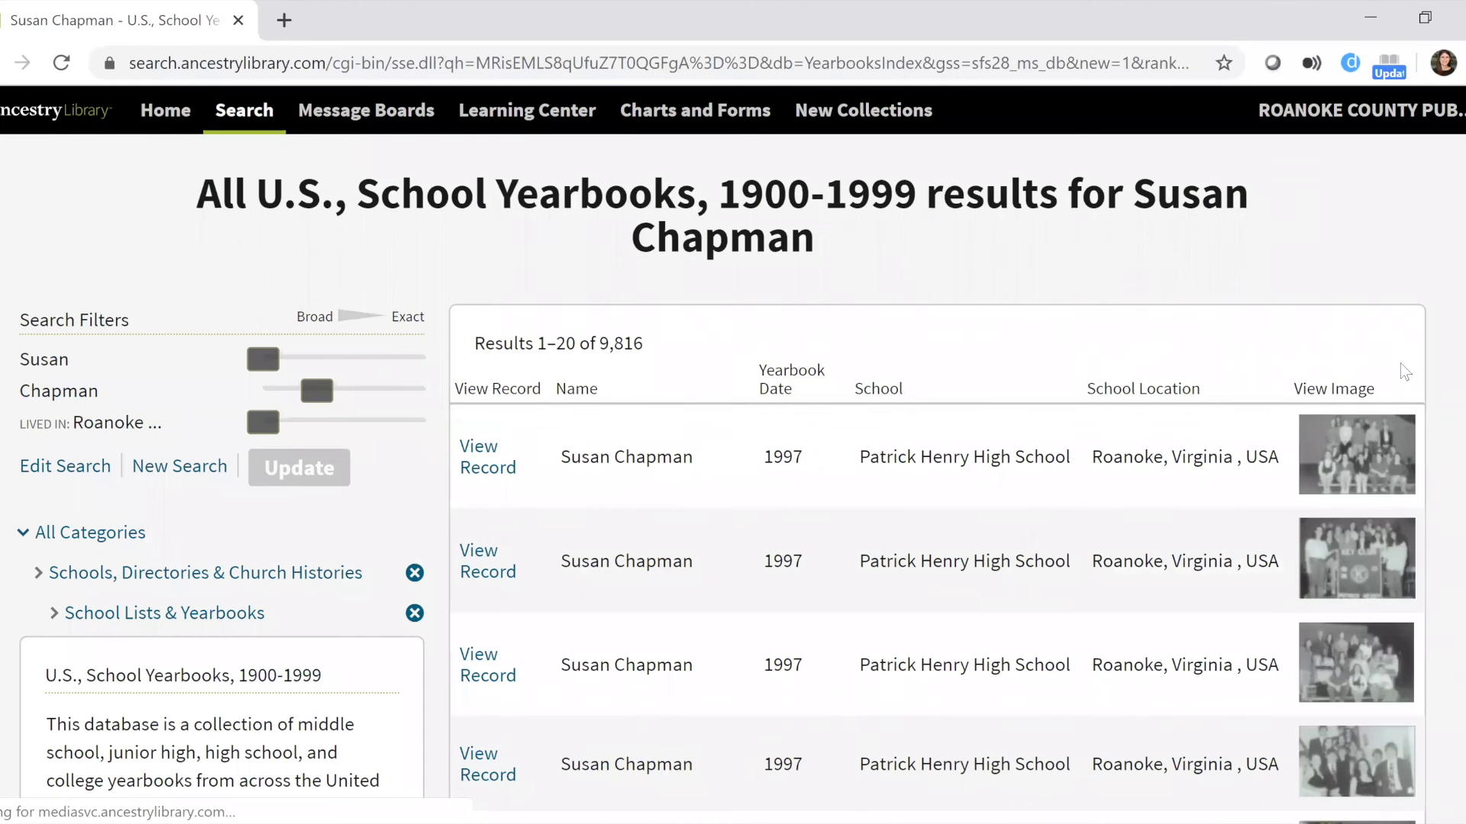
Scroll through the yearbook results and open the 1966 Hollins College record.
scroll(732, 458, down, 5)
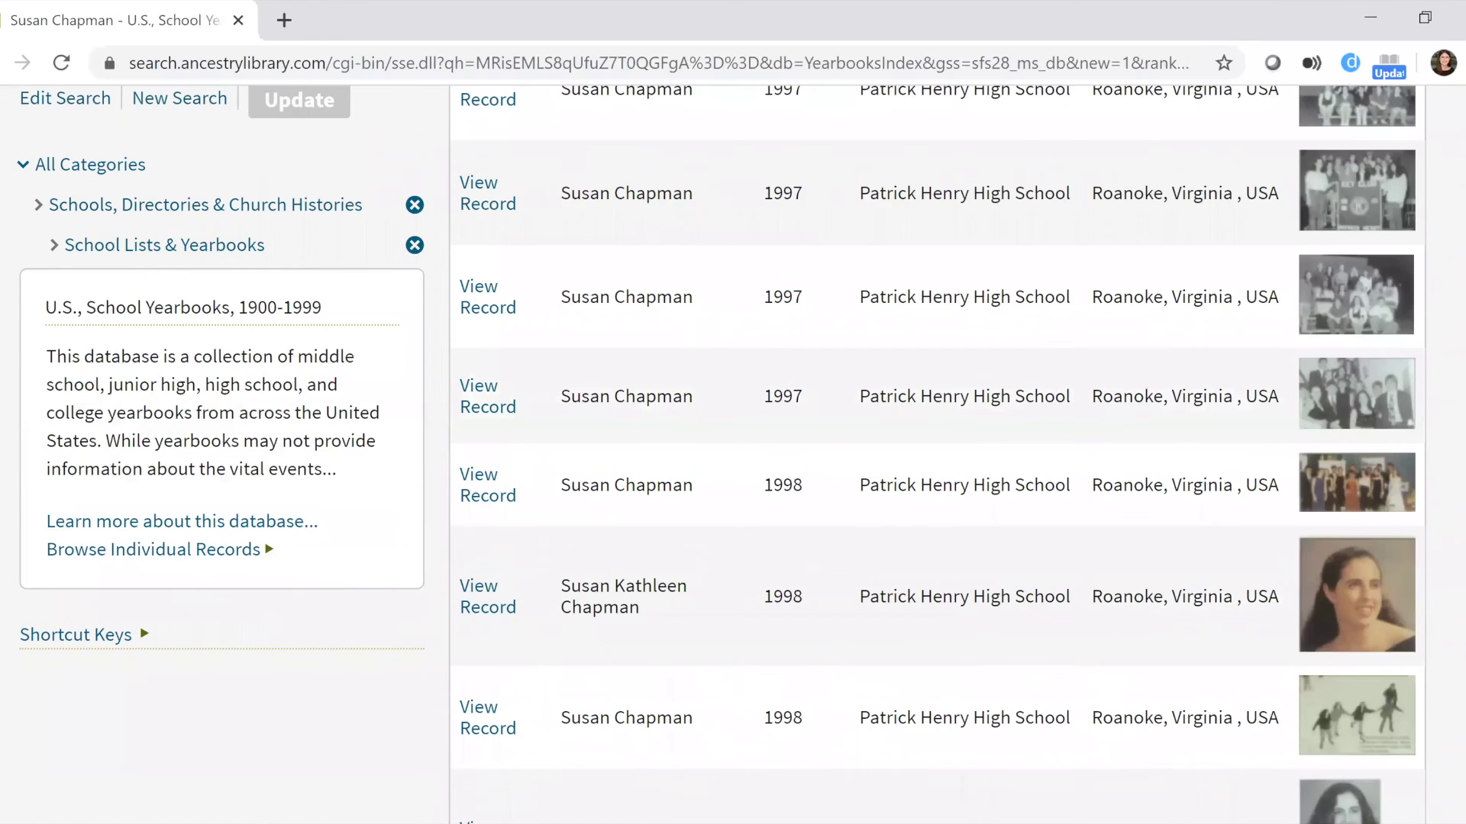
scroll(938, 458, down, 5)
scroll(938, 458, down, 5)
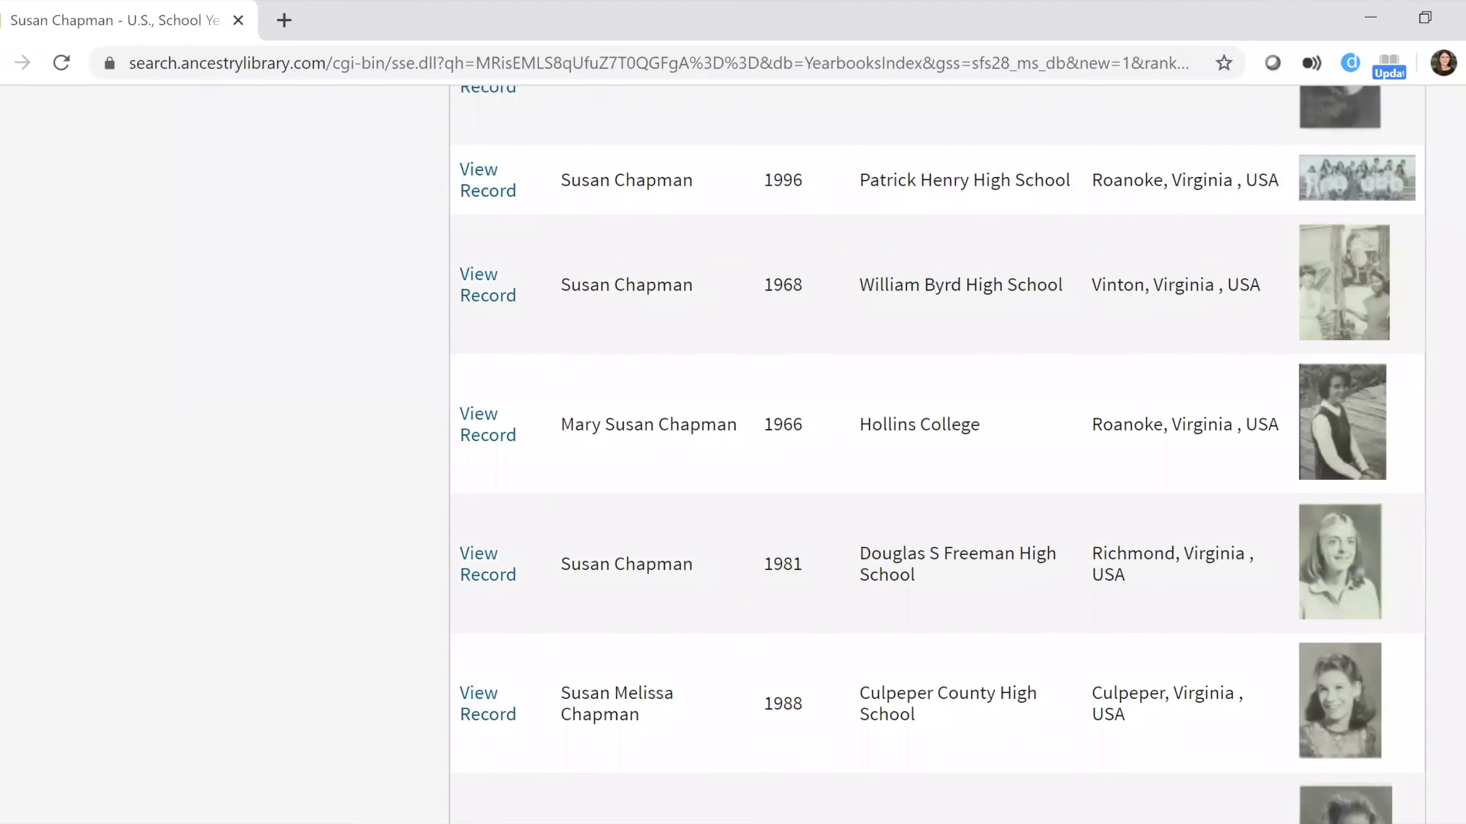
scroll(690, 413, down, 2)
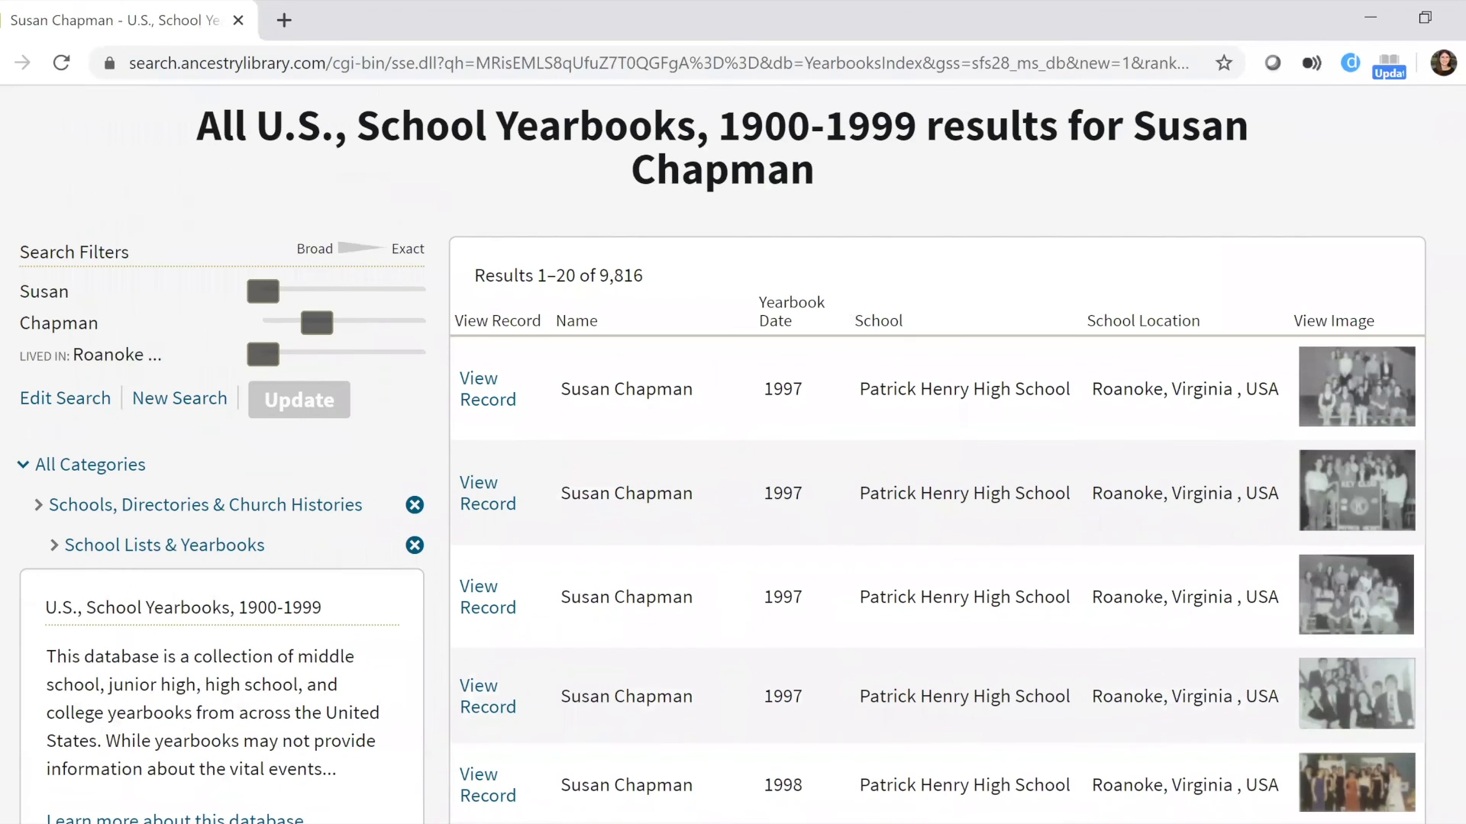
scroll(721, 455, down, 1)
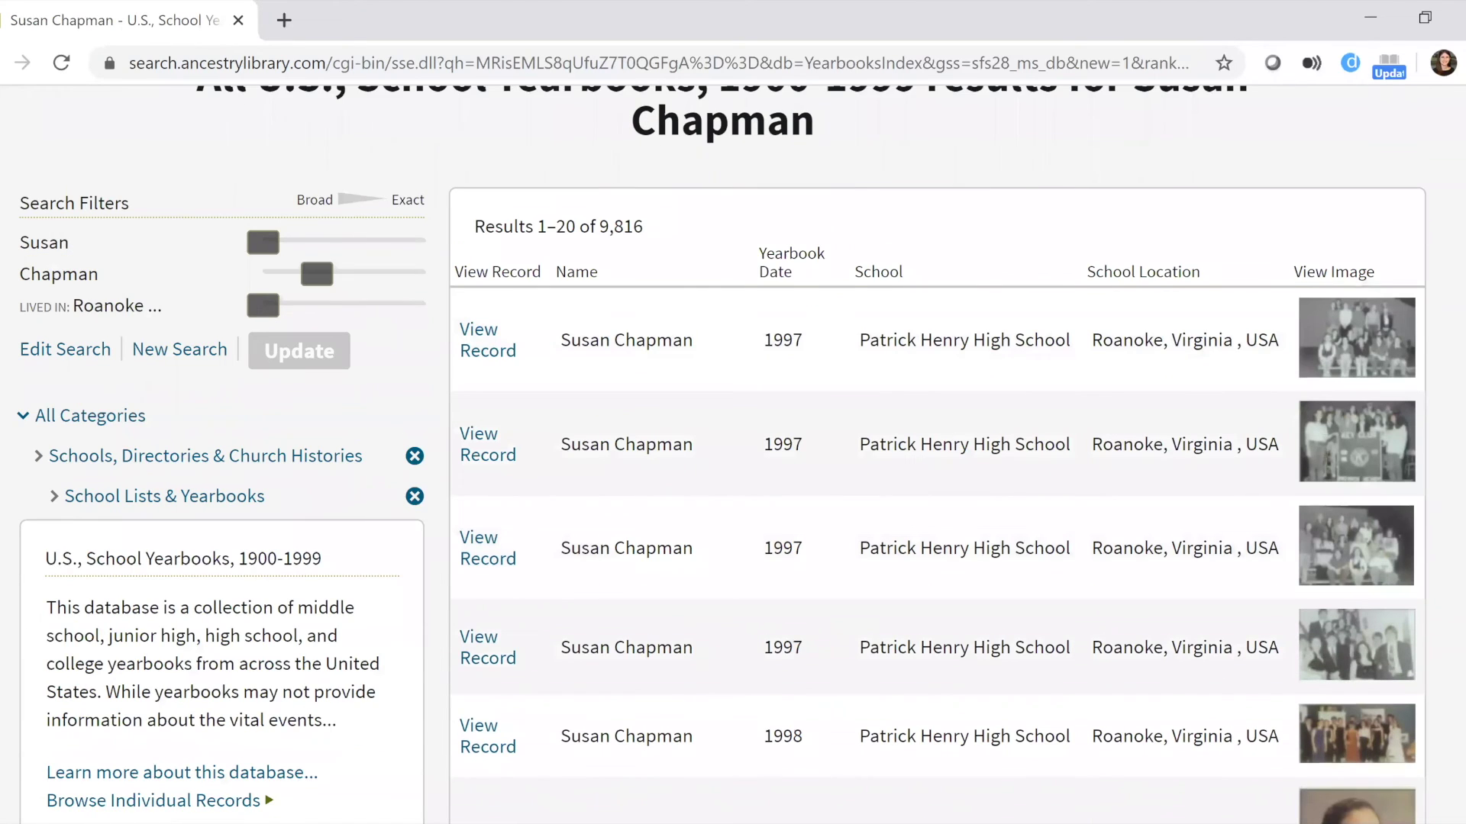
scroll(936, 390, down, 1)
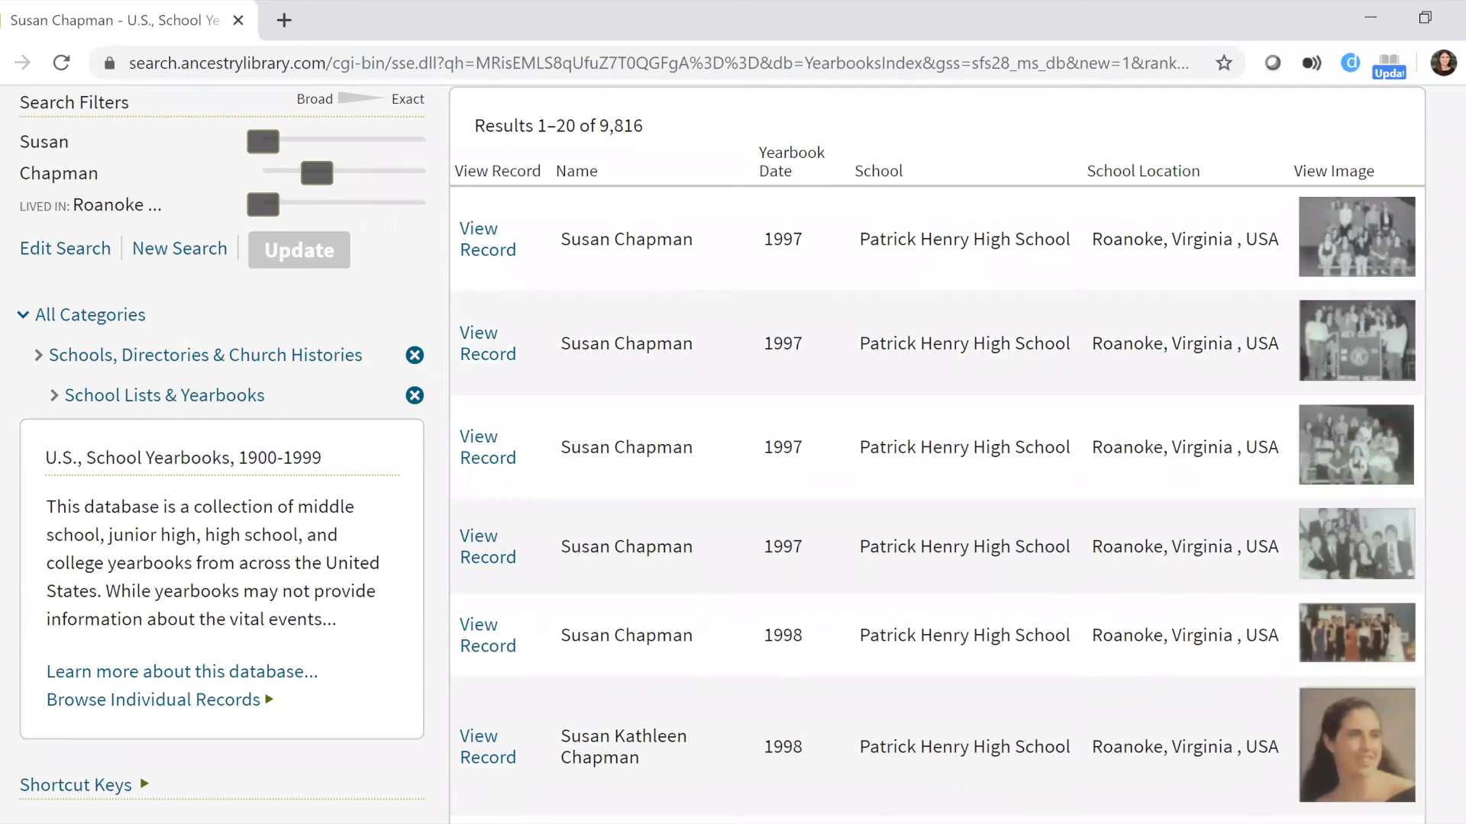
scroll(721, 455, down, 8)
scroll(1461, 352, down, 6)
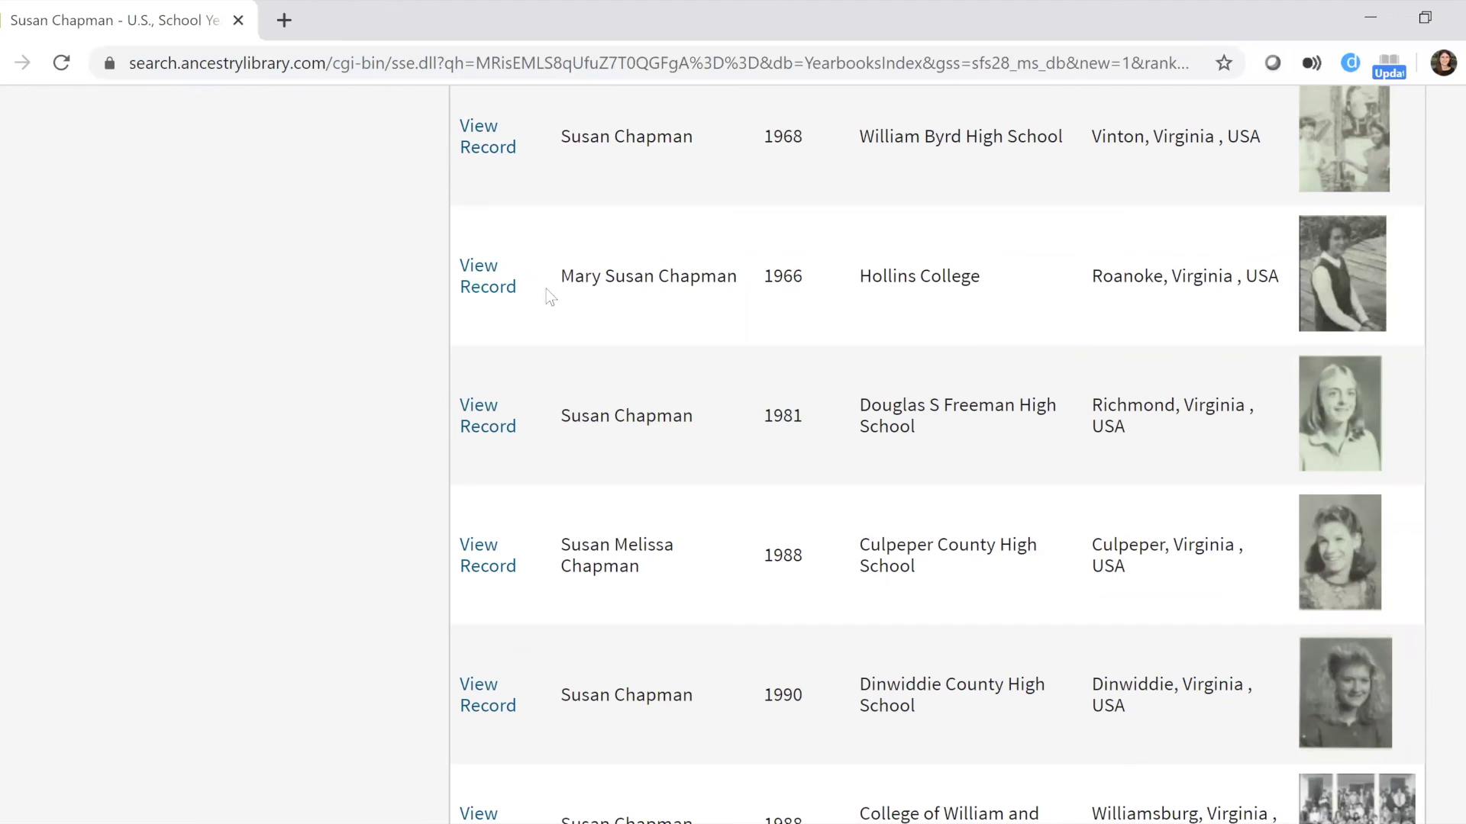
click(467, 286)
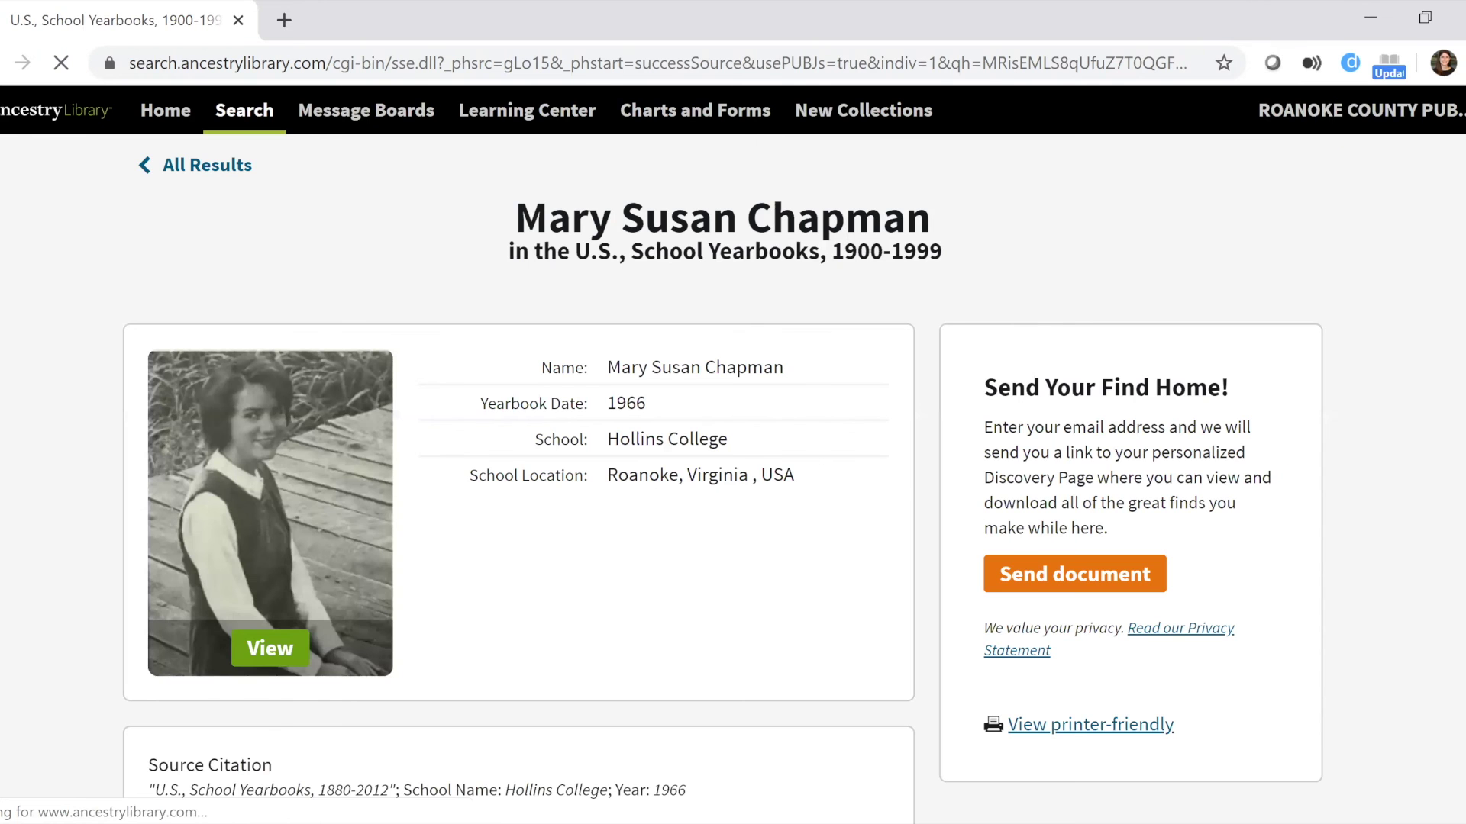
Scroll the Hollins College 1966 record and highlight its source citation text.
scroll(470, 274, down, 3)
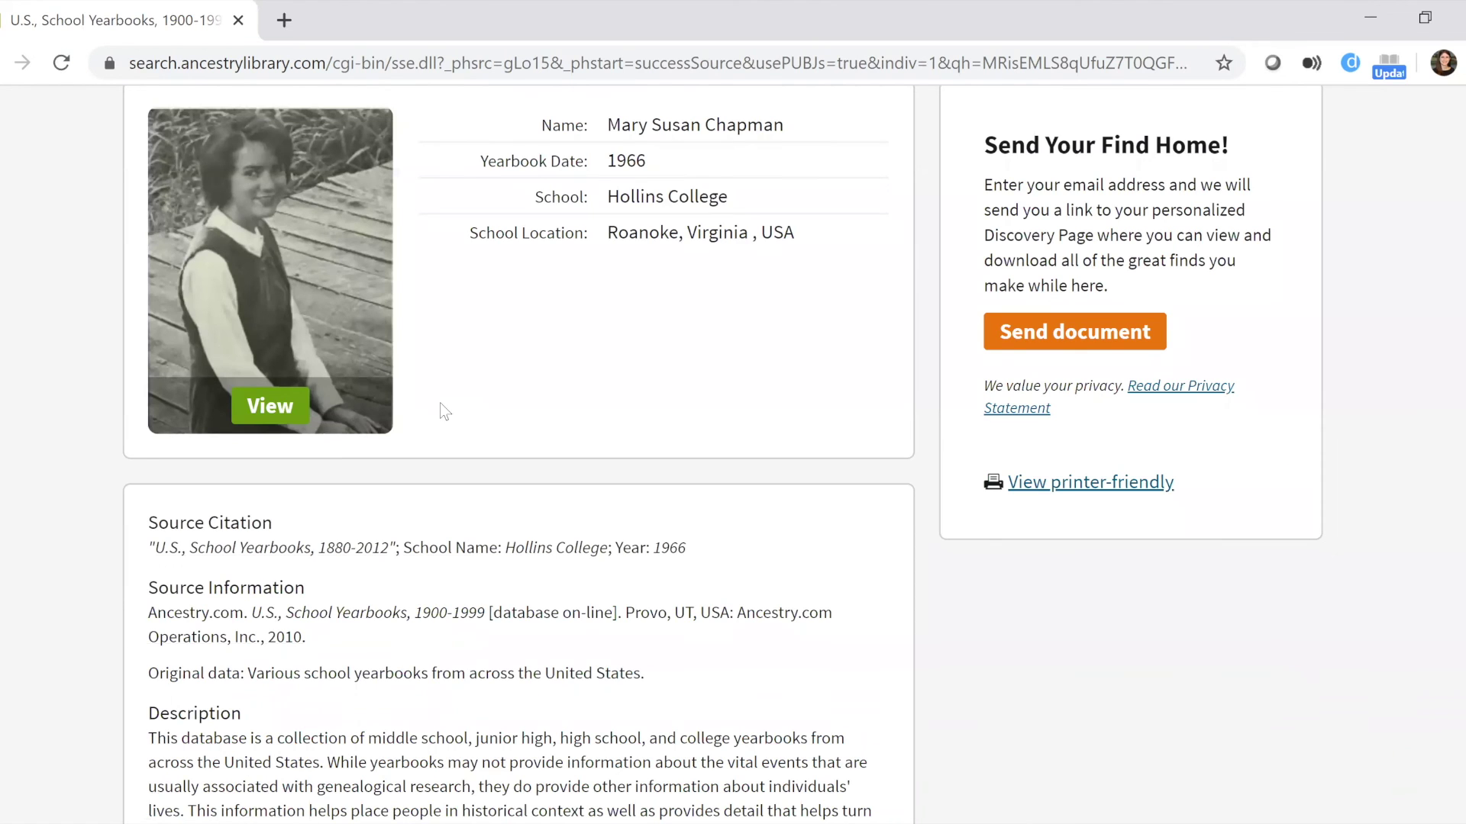
scroll(441, 405, down, 2)
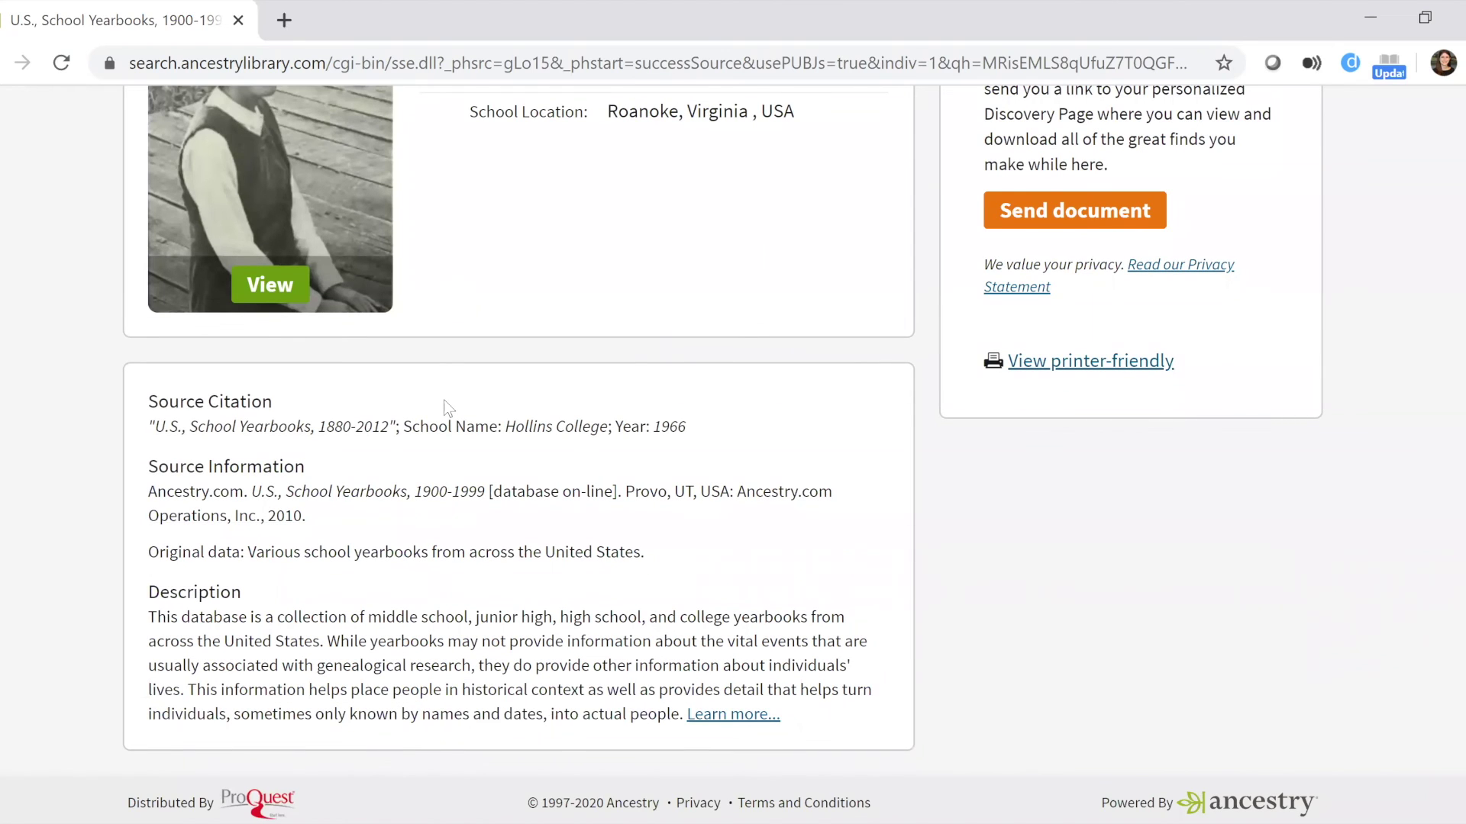
scroll(443, 398, down, 1)
drag(147, 388, 706, 407)
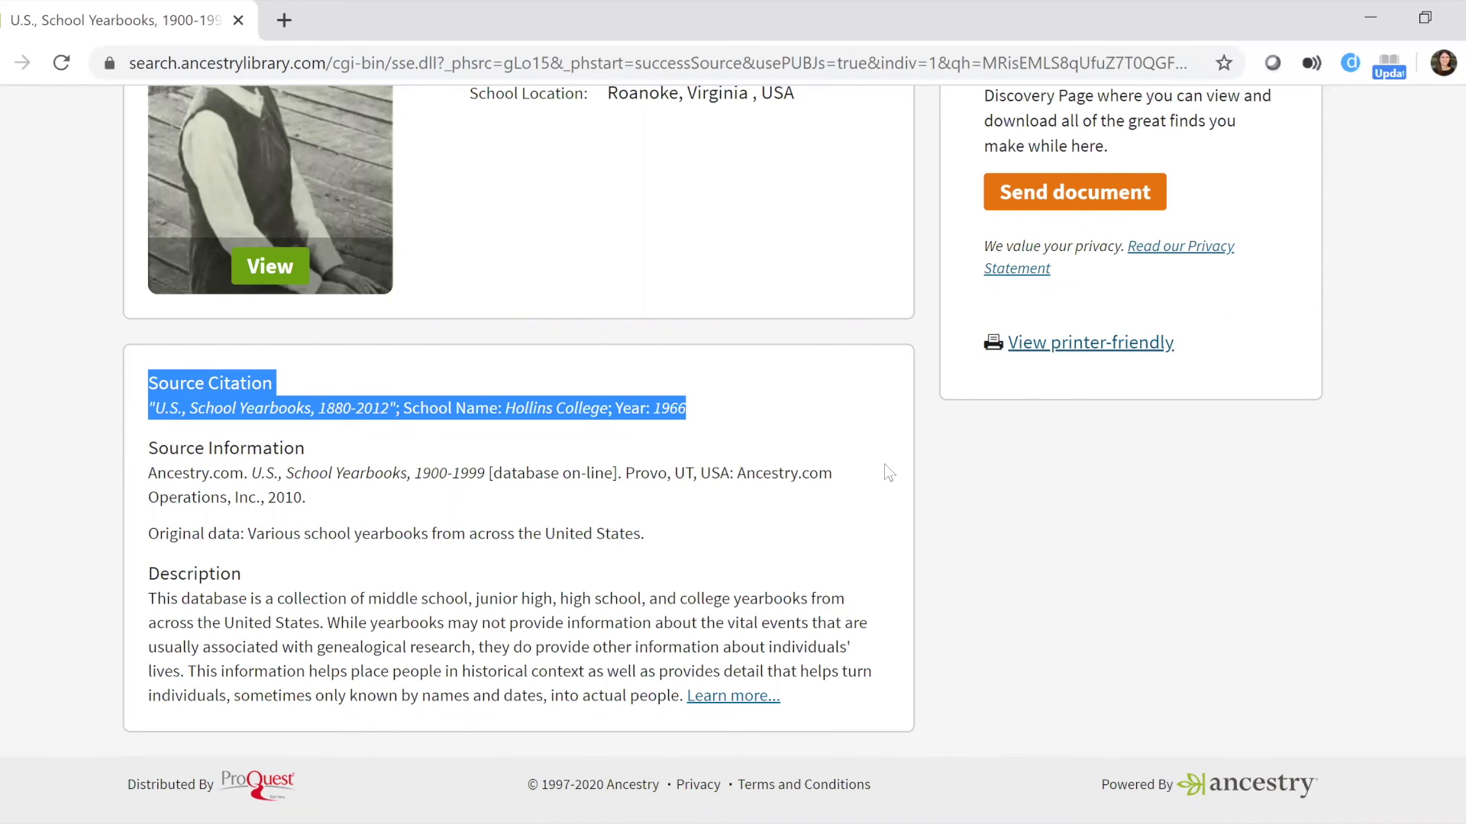
scroll(1024, 369, up, 5)
Open and cancel the send-document form, then return to the Ancestry Library home page.
click(1069, 559)
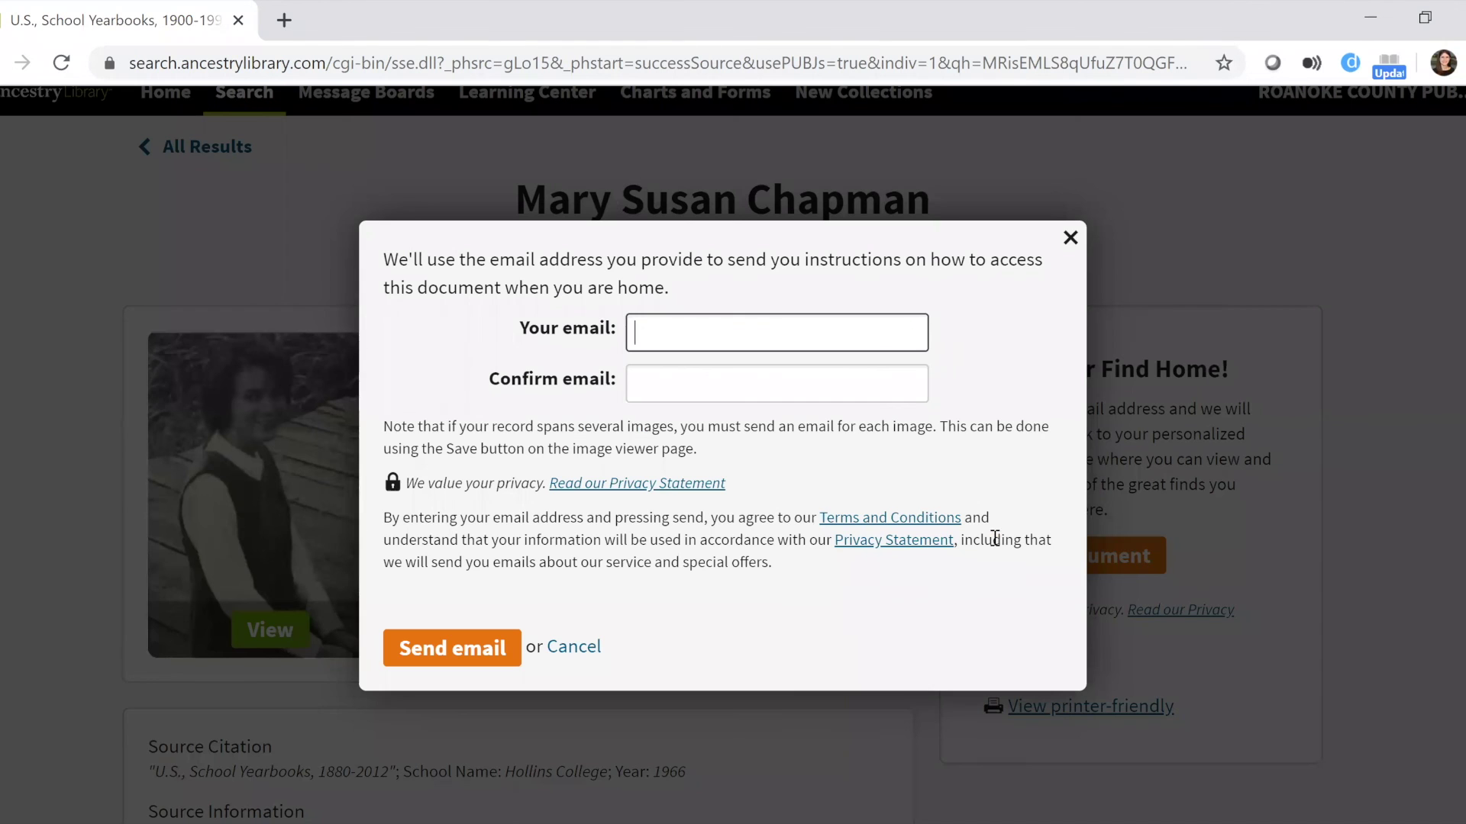
click(945, 165)
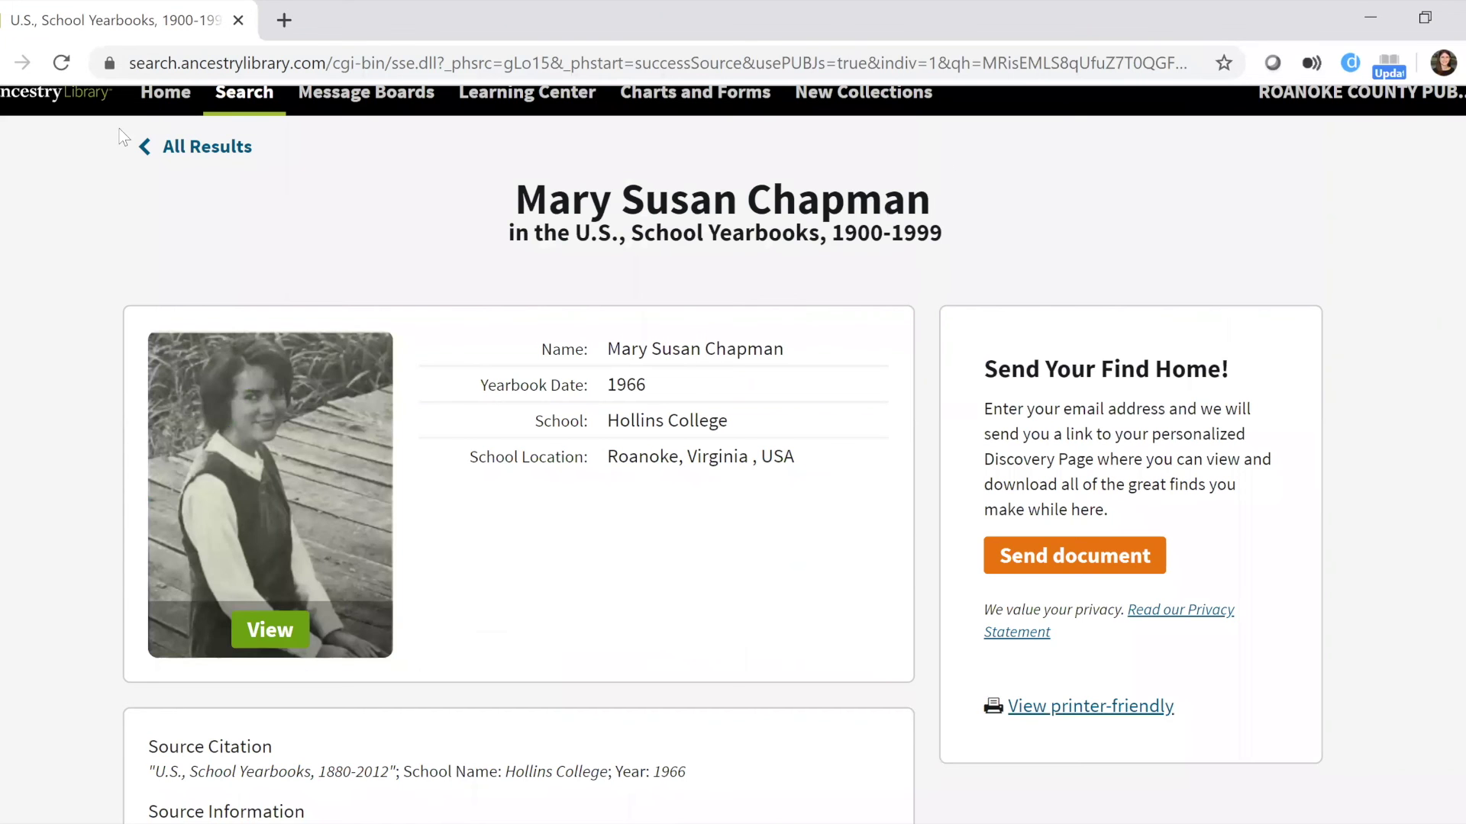
click(64, 125)
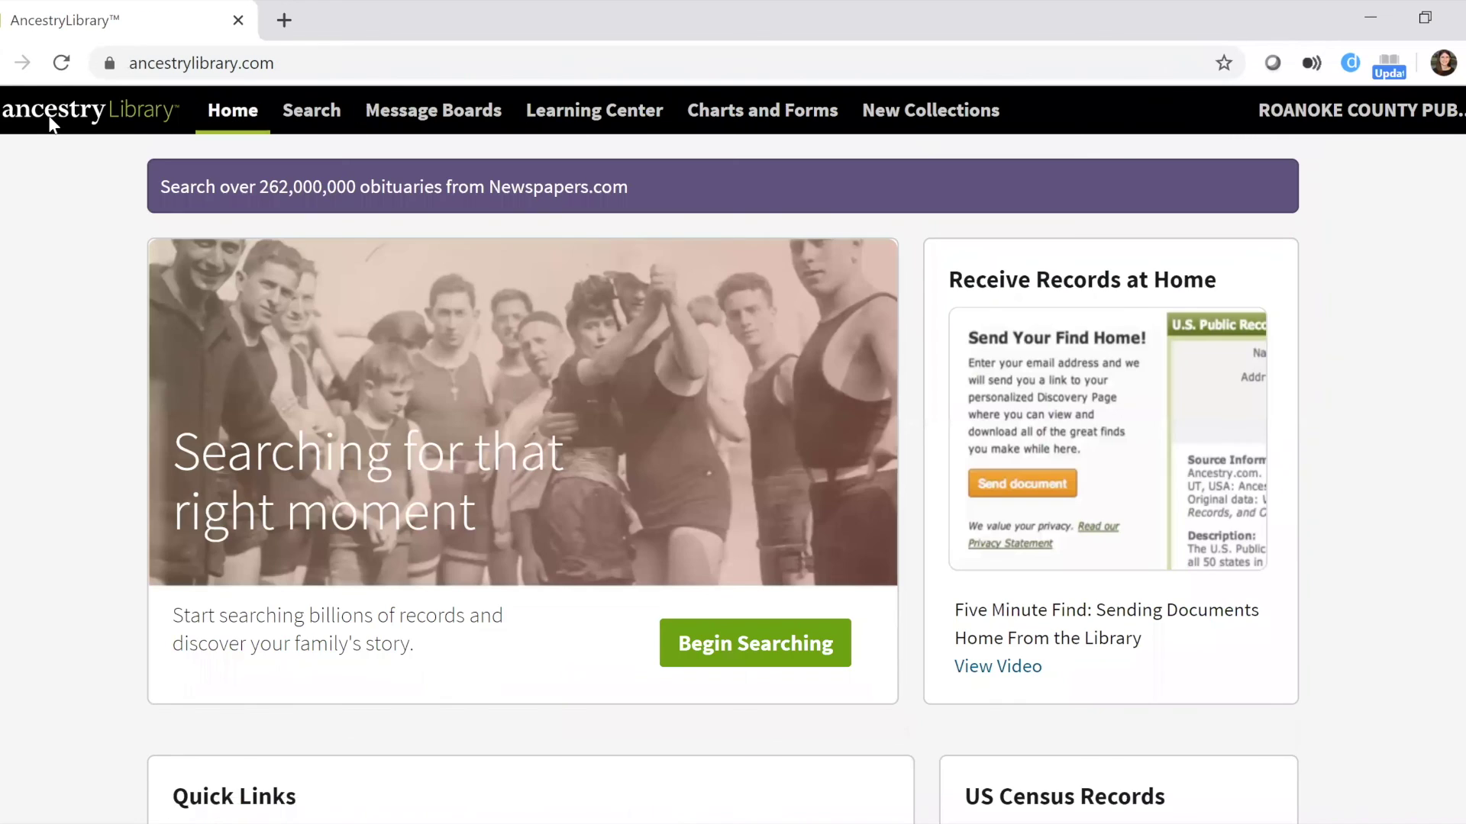
Go to Charts and Forms from the home page's top navigation bar.
scroll(733, 458, down, 3)
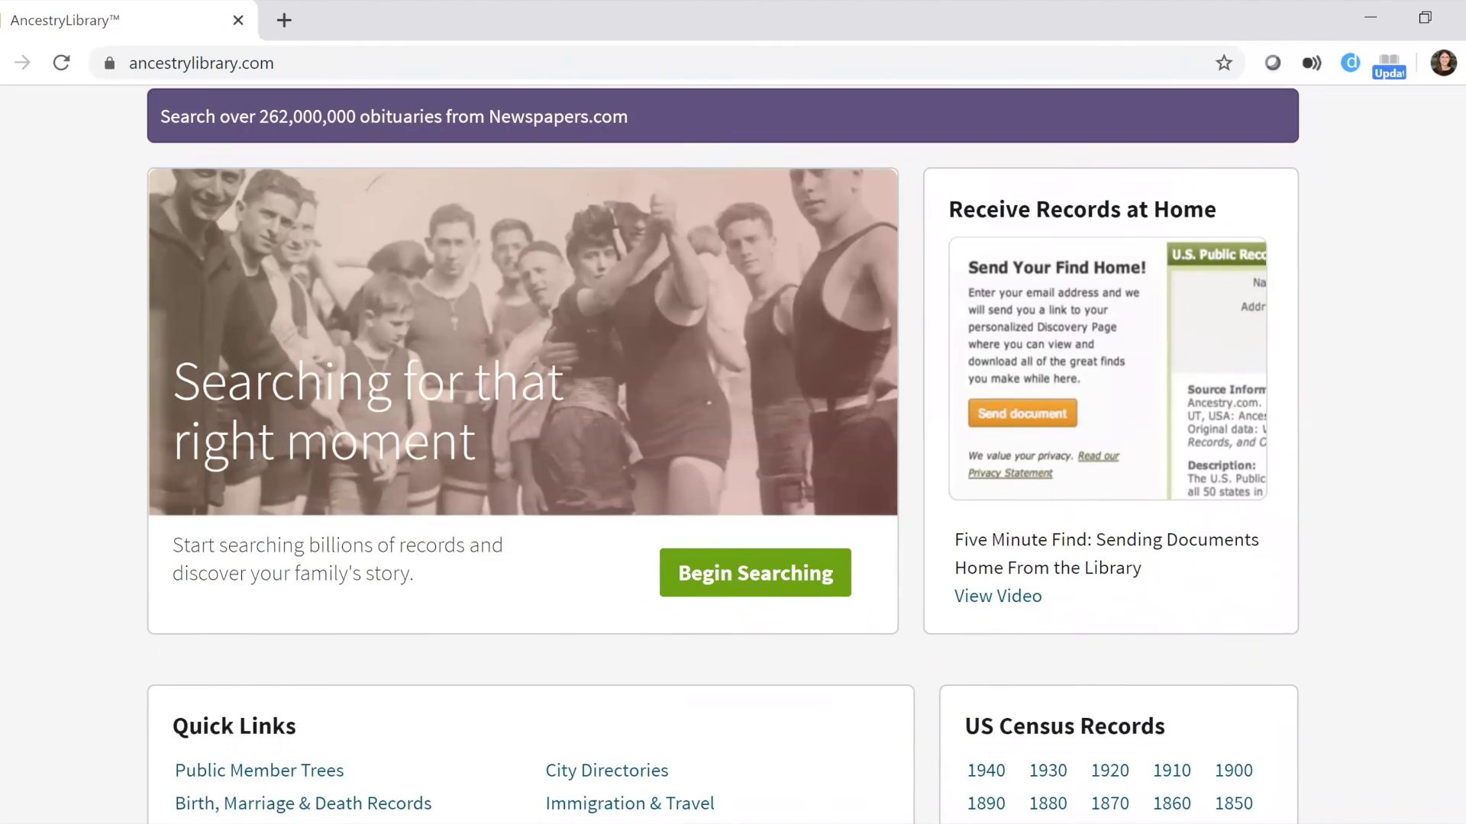
scroll(733, 458, up, 3)
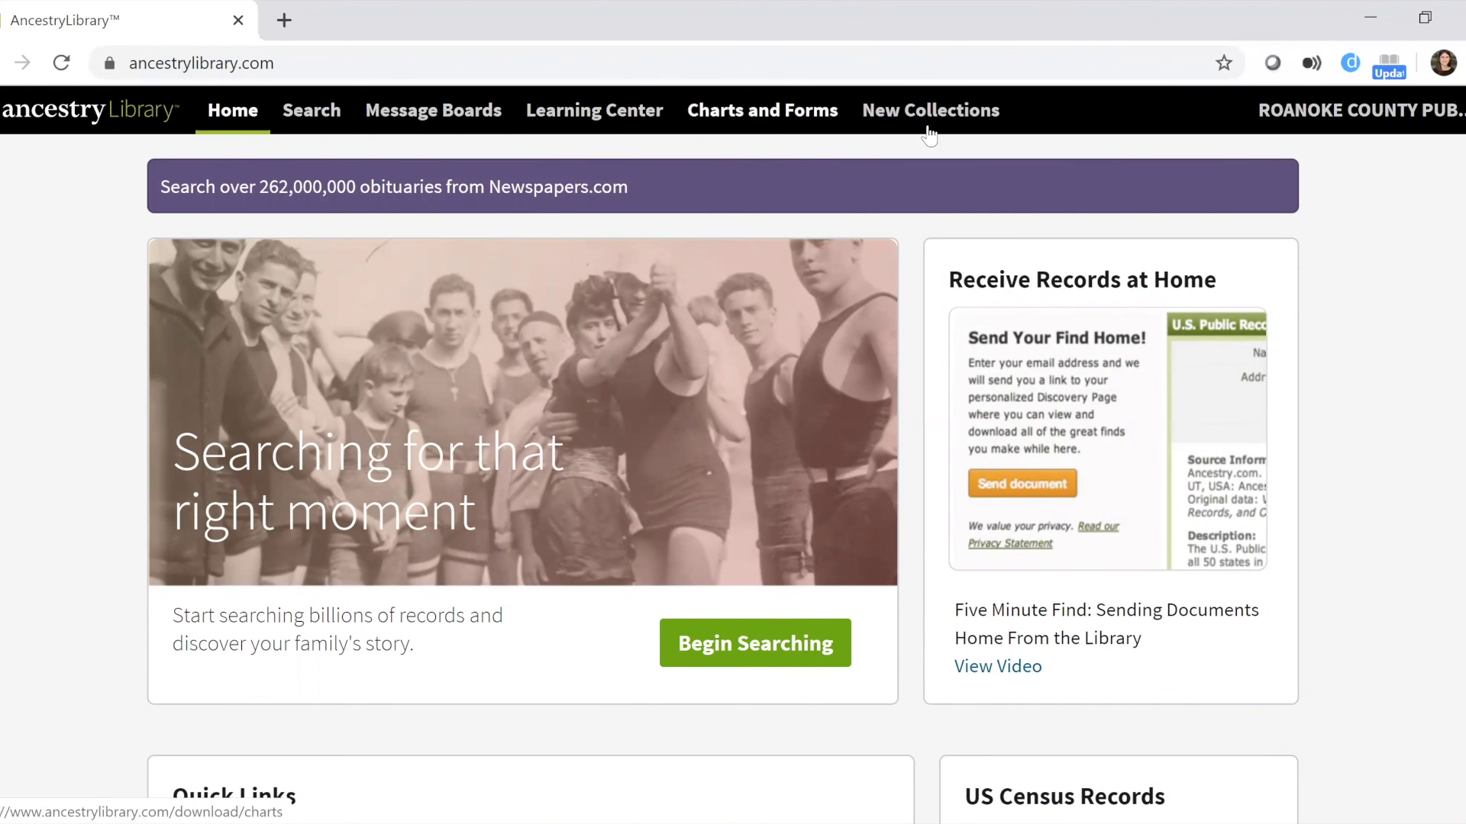
click(779, 112)
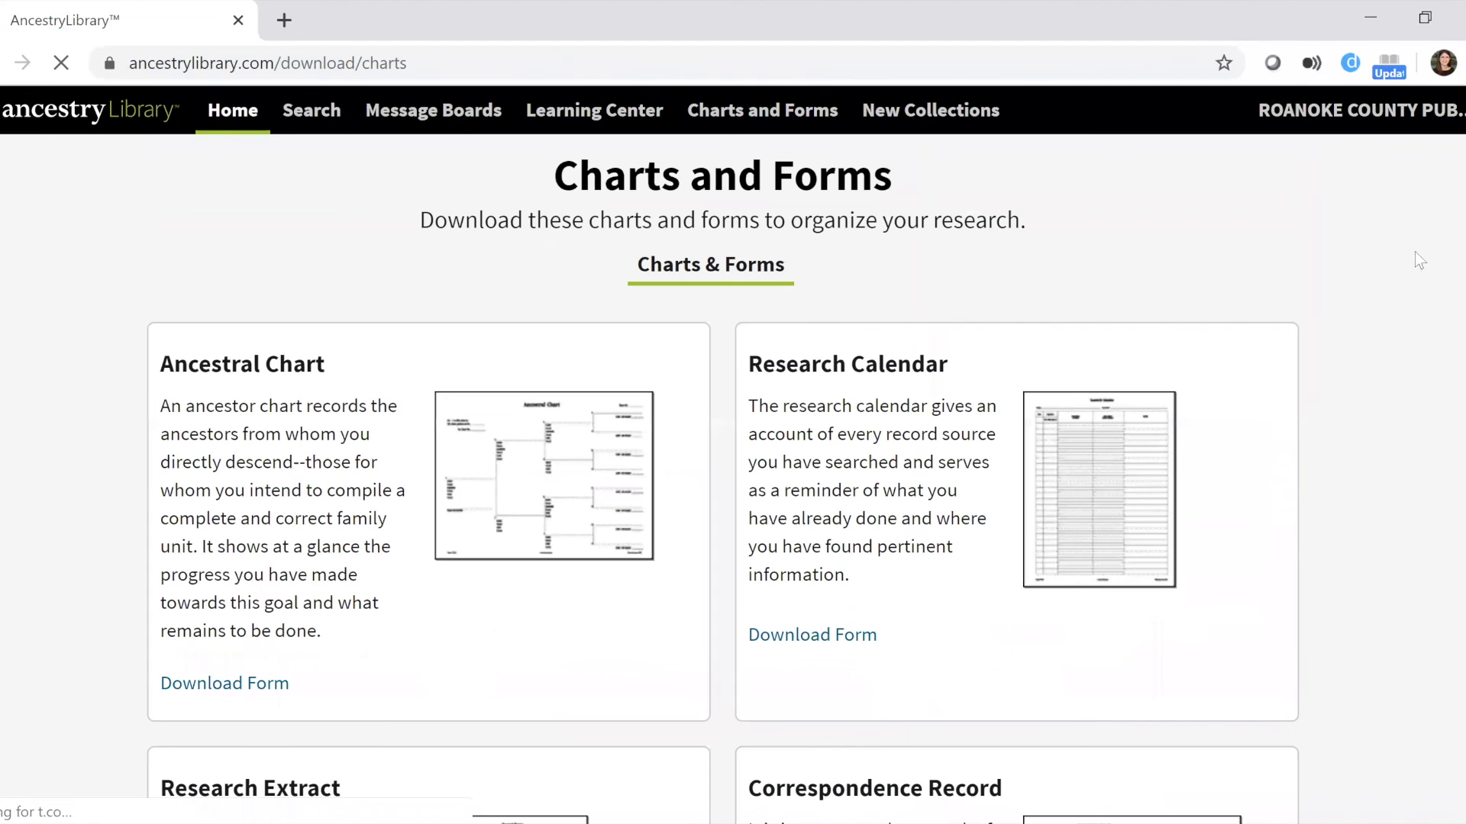
scroll(1414, 260, down, 3)
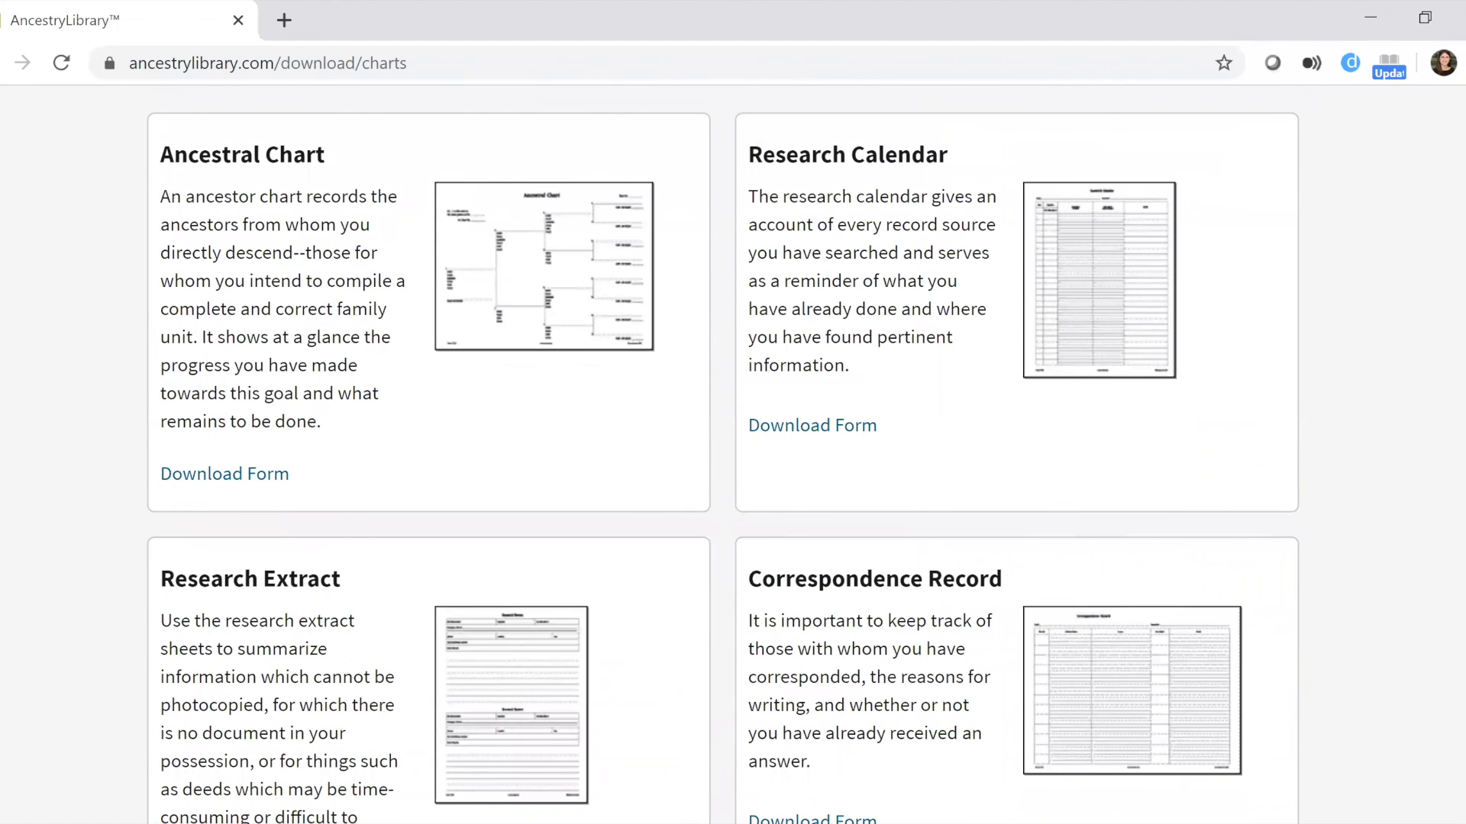
scroll(722, 458, down, 2)
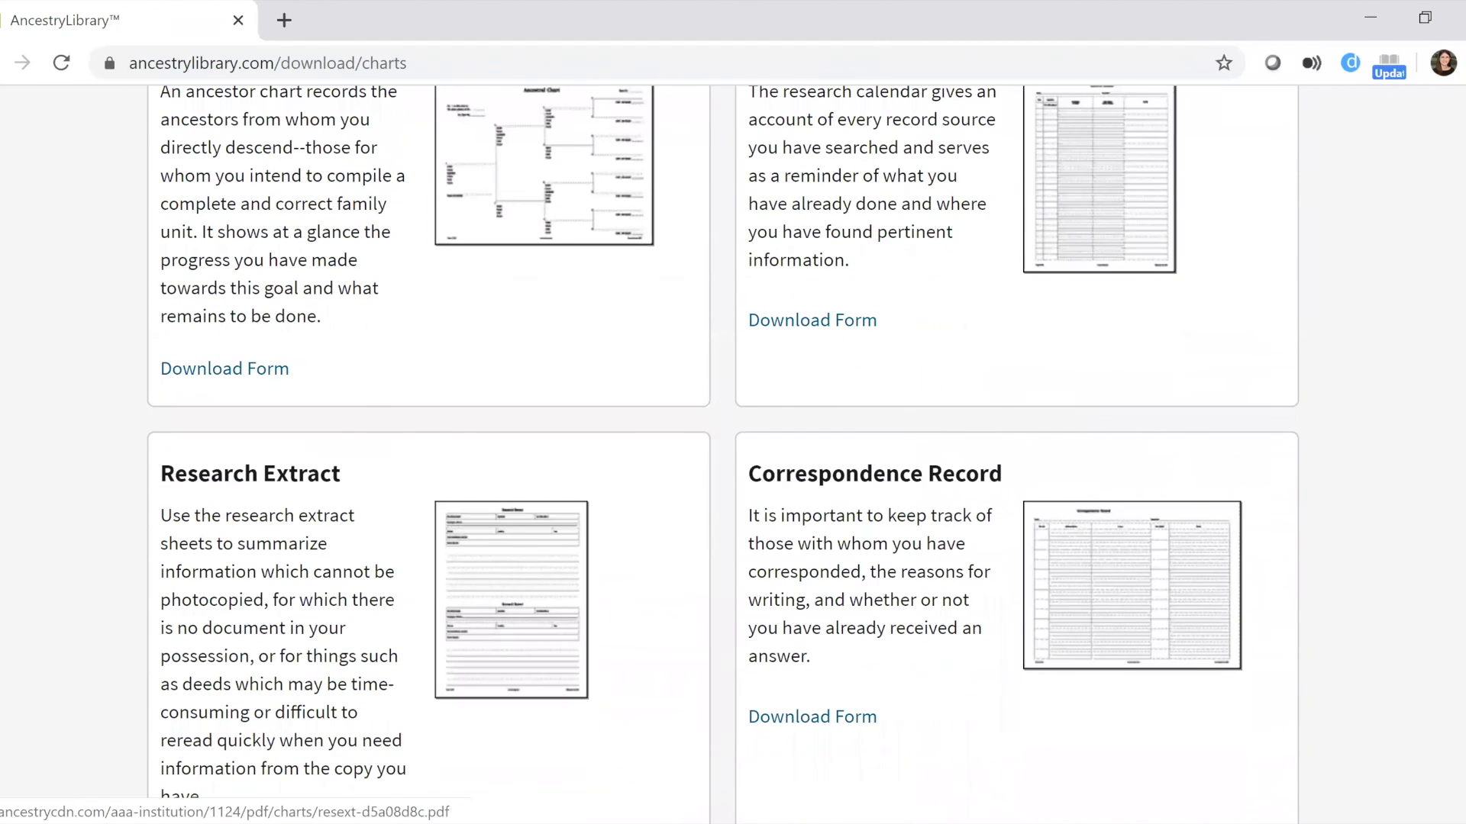
scroll(1339, 644, down, 8)
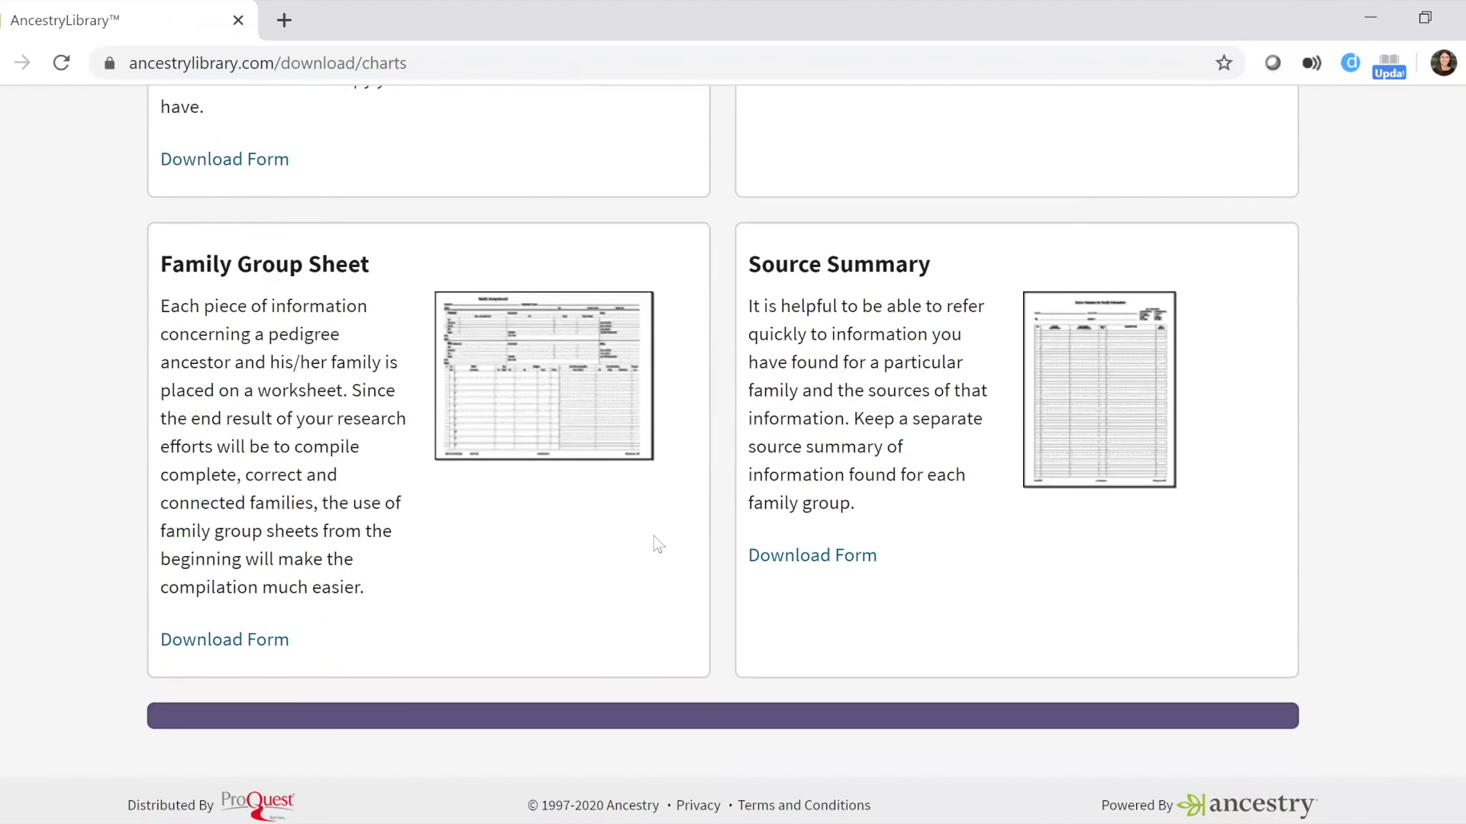
scroll(573, 574, up, 12)
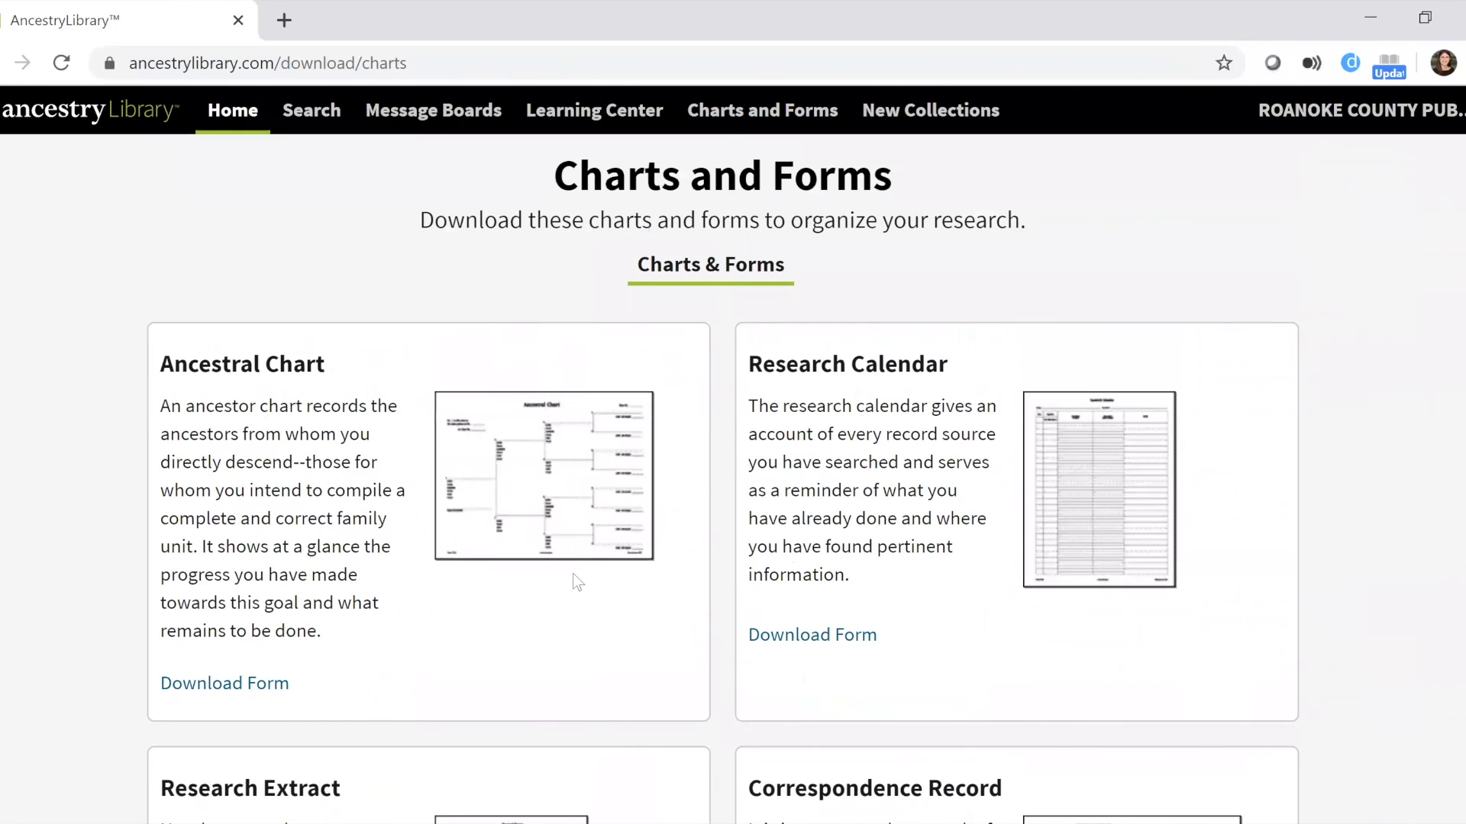